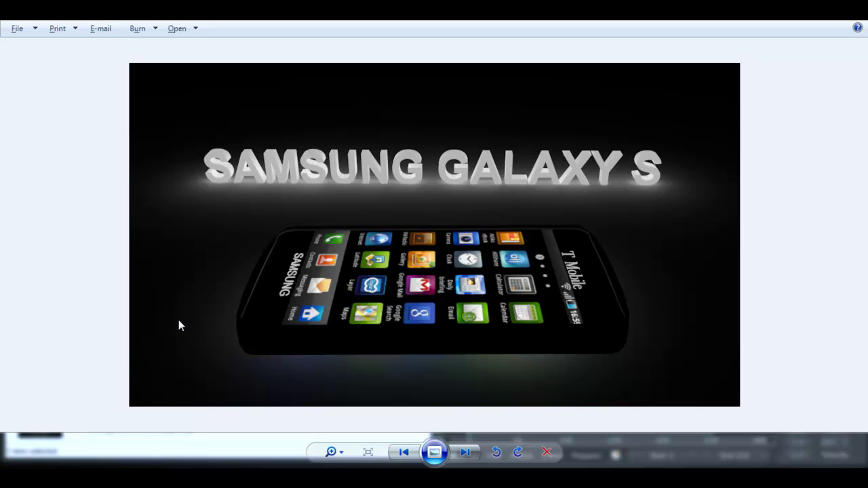
Bring the Galaxy S folder window to the front, select Galaxy-S-Screenshot-7 and maximize the window
mouse_move(278, 456)
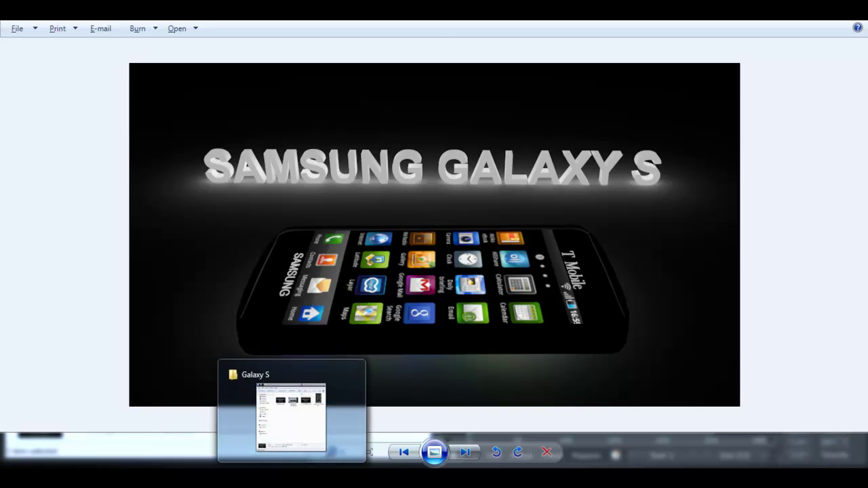
click(291, 415)
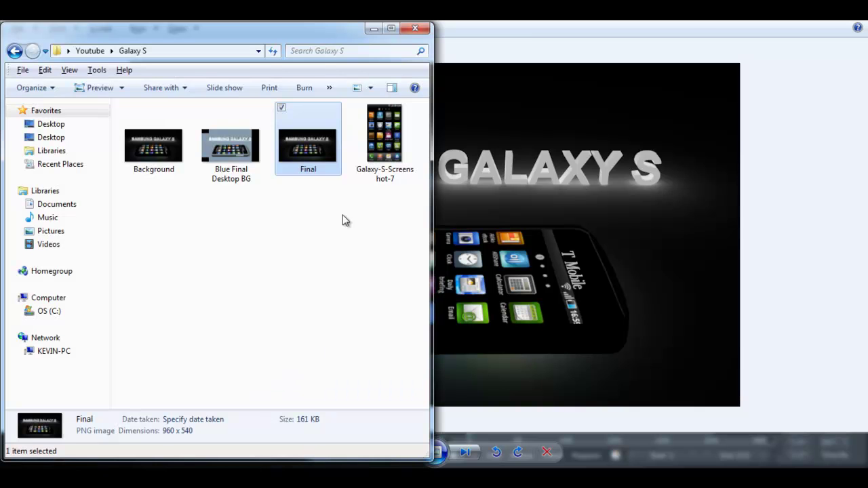
click(375, 146)
click(393, 29)
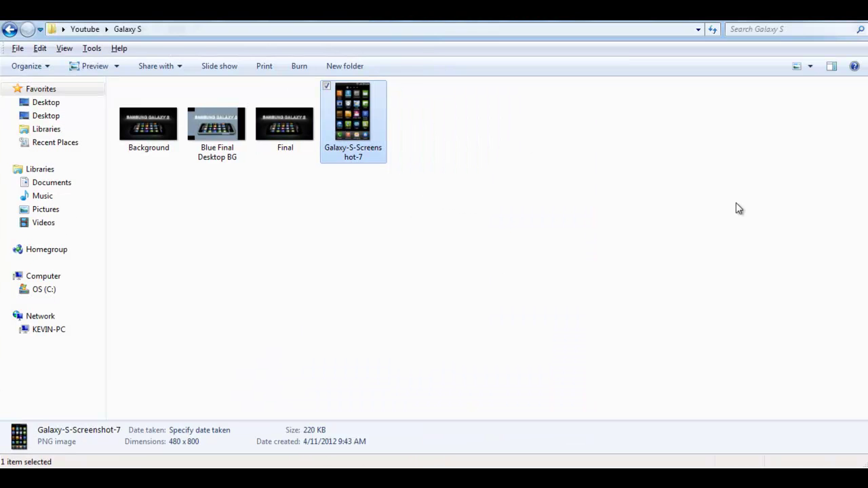
Open the Galaxy-S-Screenshot-7 image, examine the phone's home screen layout up close, and close the viewer
double_click(370, 117)
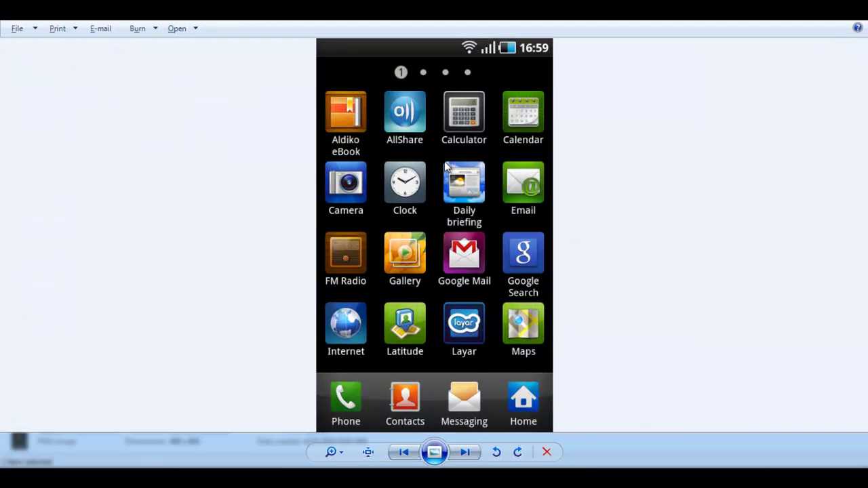
scroll(435, 155, up, 2)
scroll(434, 155, down, 2)
scroll(441, 139, up, 1)
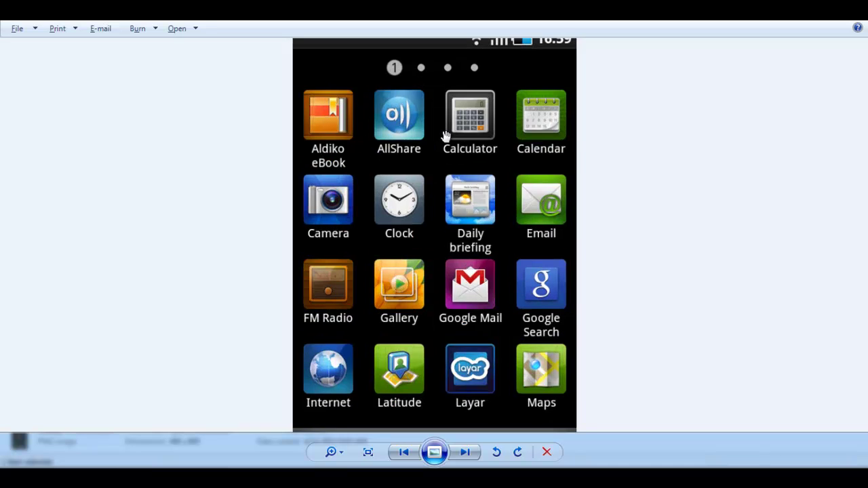
scroll(448, 135, down, 1)
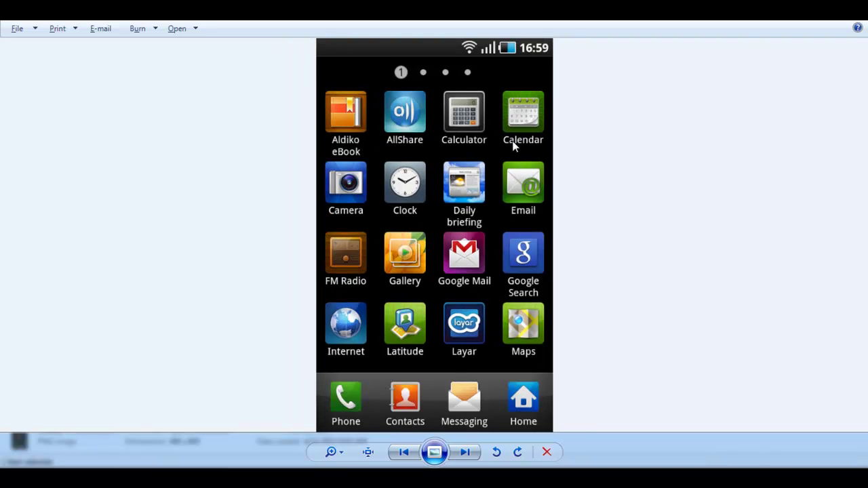
scroll(477, 163, up, 1)
scroll(478, 162, down, 1)
key(alt+F4)
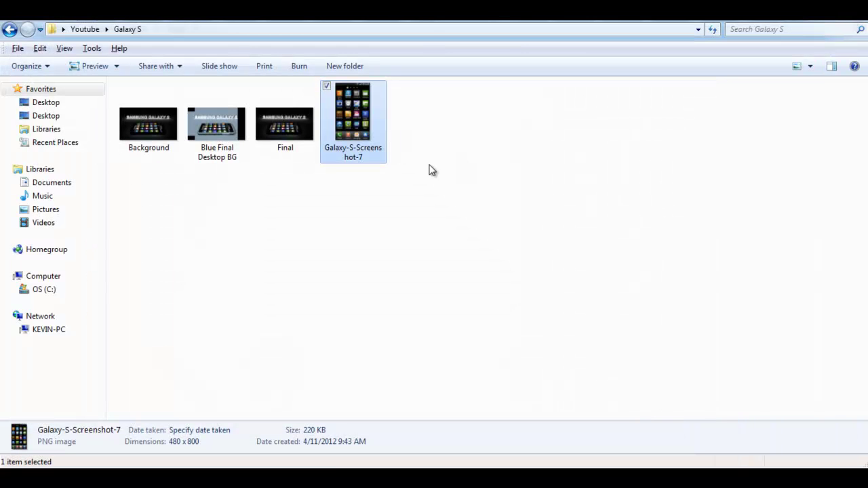
Open the Background image, examine the rendered phone and its title text up close, and close the viewer
double_click(156, 113)
scroll(456, 275, up, 3)
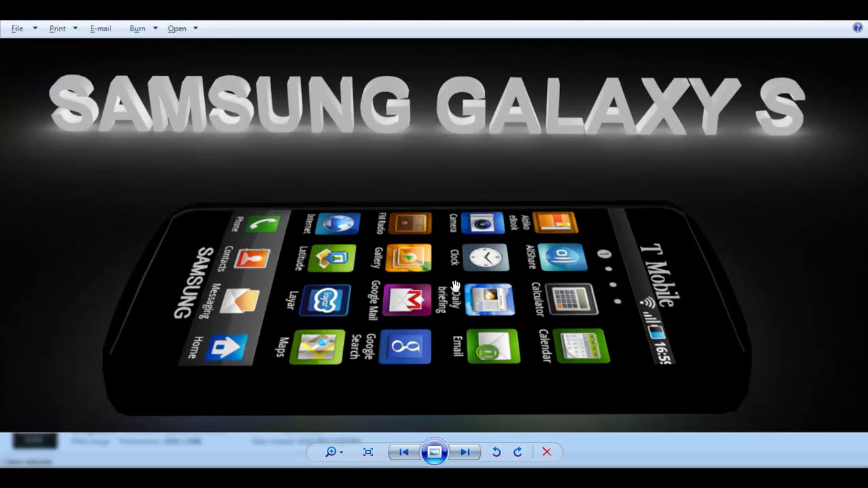
scroll(455, 285, down, 3)
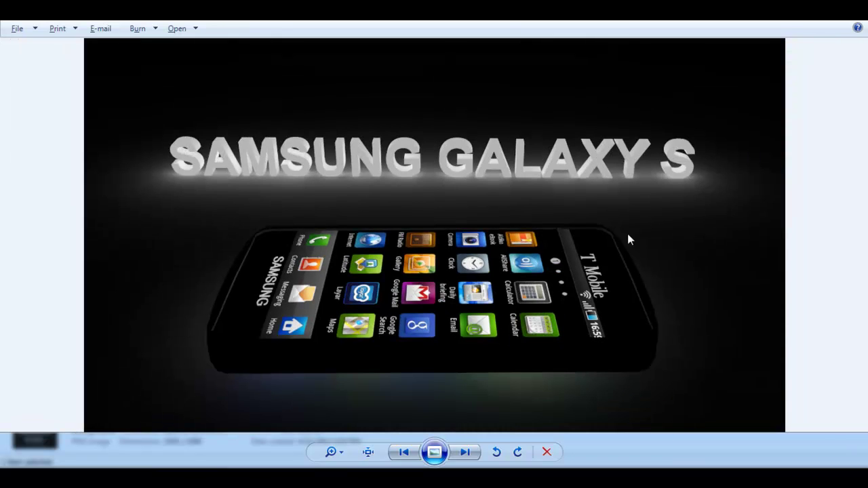
key(alt+F4)
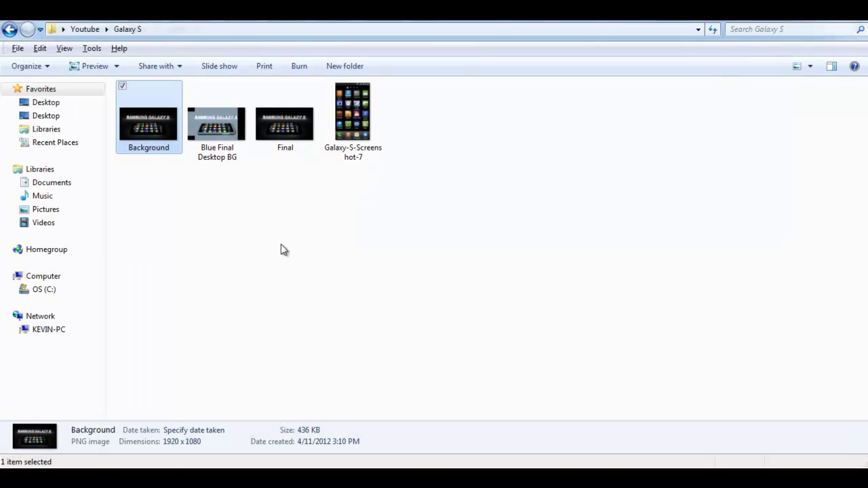
Switch to the Blender window with the finished phone scene and maximize it
mouse_move(95, 478)
click(91, 410)
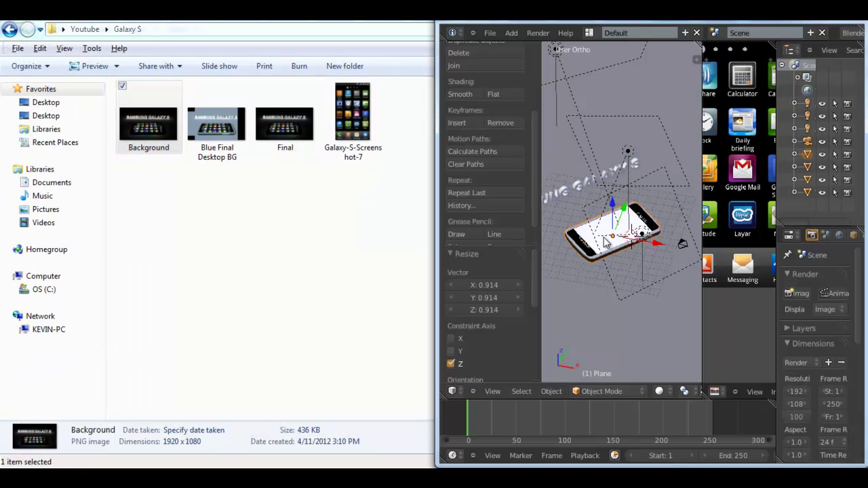
click(831, 25)
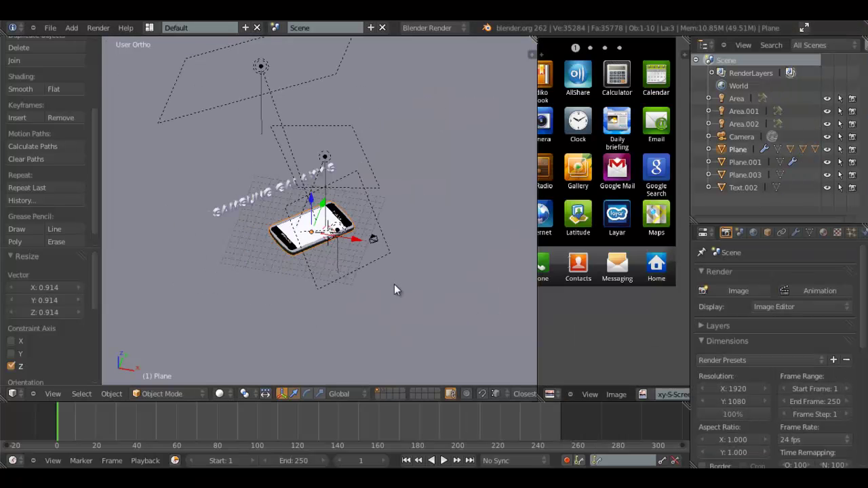
Examine the finished phone model from several sides, including its body, the T Mobile text and the SAMSUNG logo
scroll(356, 239, up, 2)
middle_drag(361, 242, 331, 212)
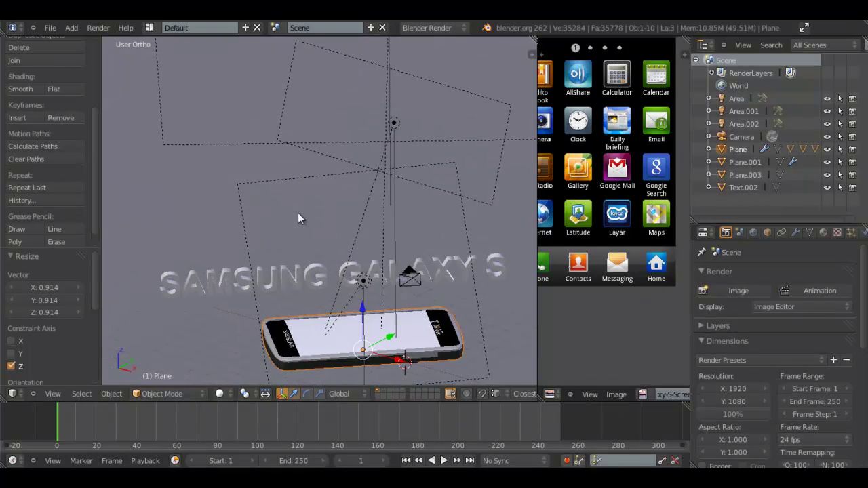
shift+middle_drag(509, 289, 332, 205)
scroll(387, 190, down, 2)
middle_drag(557, 254, 402, 209)
scroll(290, 275, up, 8)
scroll(333, 254, down, 3)
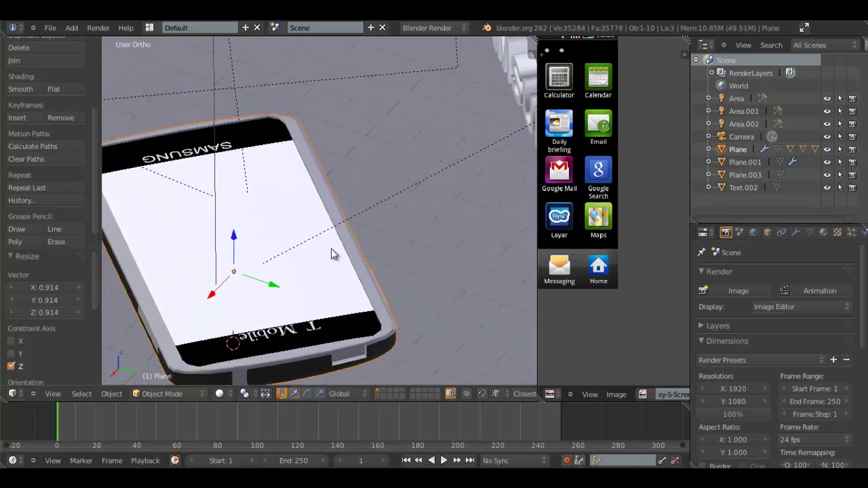
middle_drag(277, 268, 415, 275)
scroll(415, 274, up, 2)
right_click(436, 286)
scroll(302, 255, up, 2)
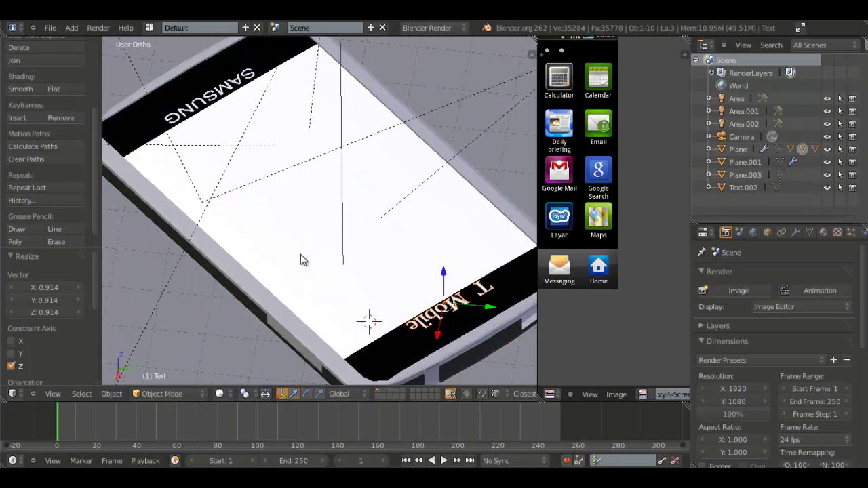
right_click(172, 77)
right_click(274, 180)
scroll(299, 305, down, 2)
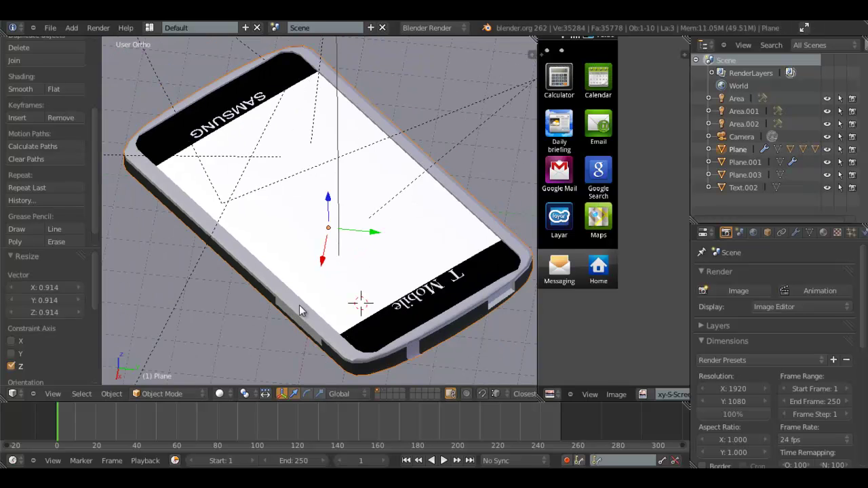
middle_drag(248, 204, 378, 202)
scroll(285, 264, down, 3)
scroll(250, 288, up, 4)
scroll(251, 293, down, 3)
middle_drag(274, 287, 276, 213)
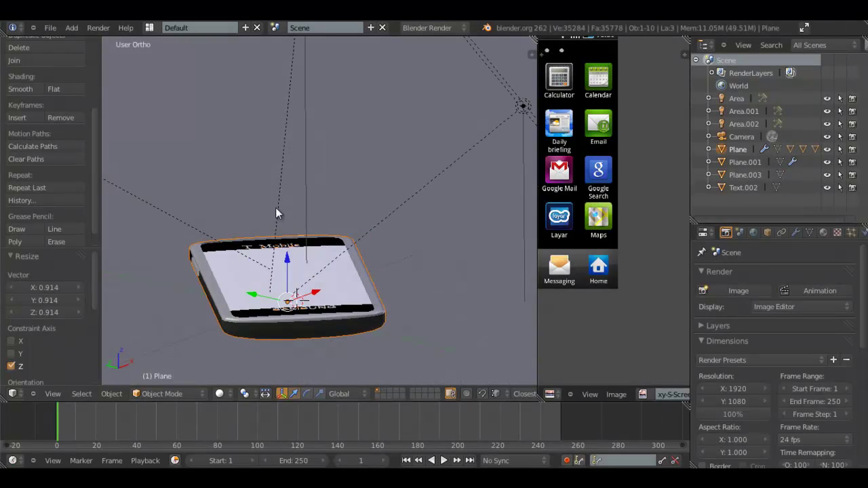
Save the finished phone scene over its existing file and start a new file
key(ctrl+s)
click(276, 208)
click(49, 28)
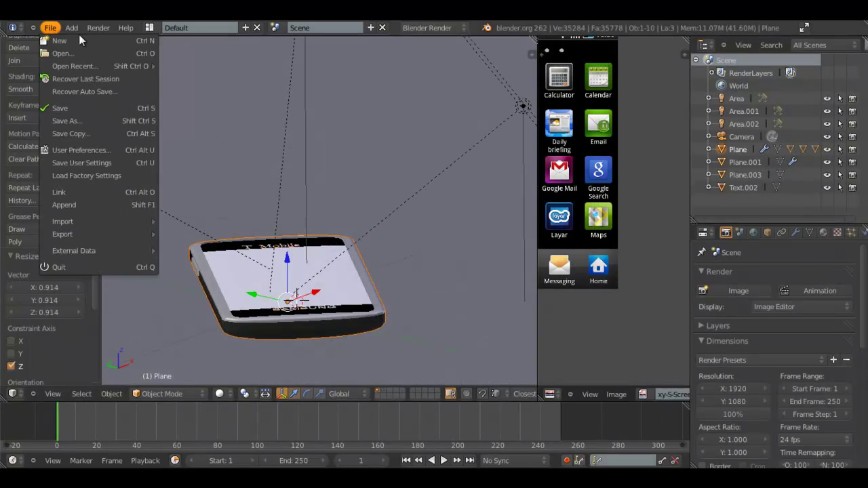
click(79, 40)
click(79, 41)
Set an orthographic top view and scale the default cube up uniformly by about 2.48
scroll(424, 189, down, 1)
scroll(495, 228, up, 3)
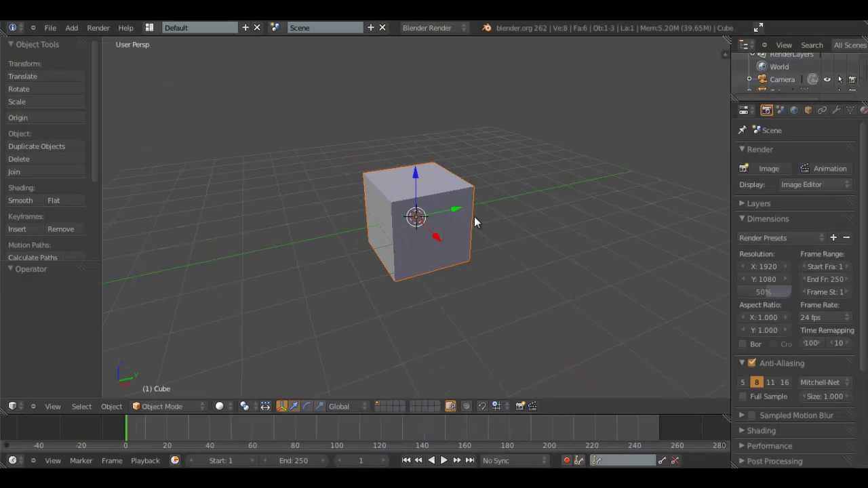
scroll(474, 217, down, 3)
click(474, 232)
key(KP_5)
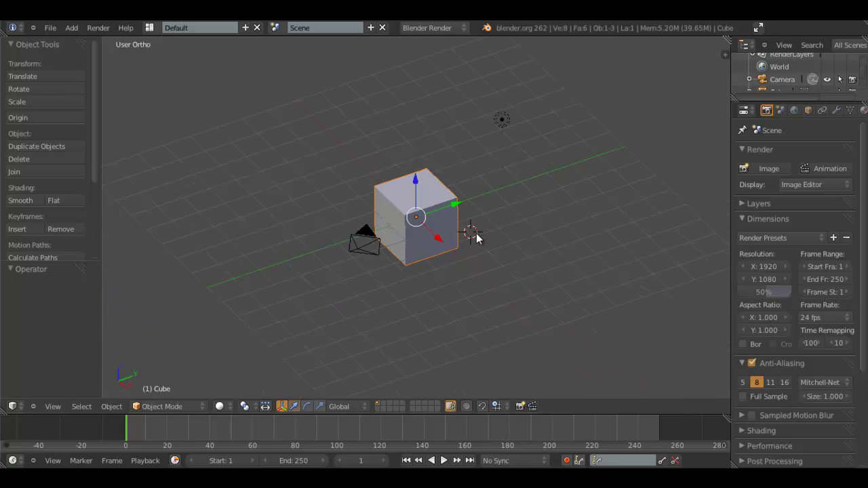
key(KP_7)
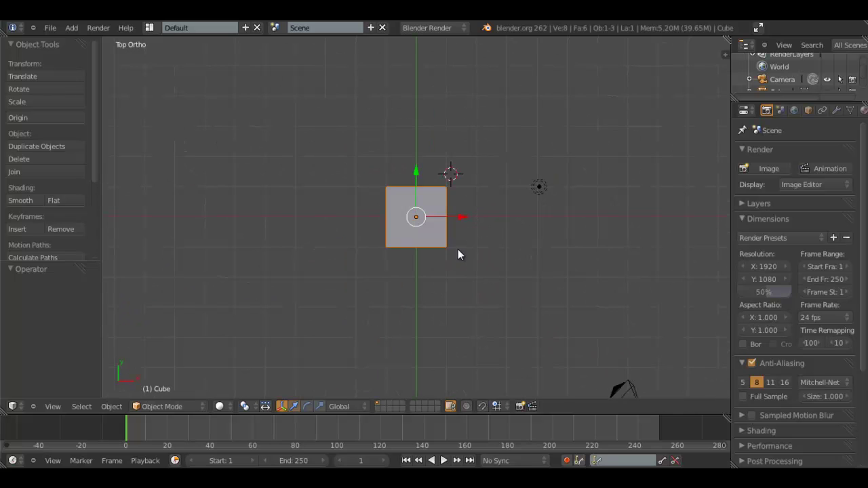
scroll(458, 249, up, 3)
scroll(458, 249, down, 5)
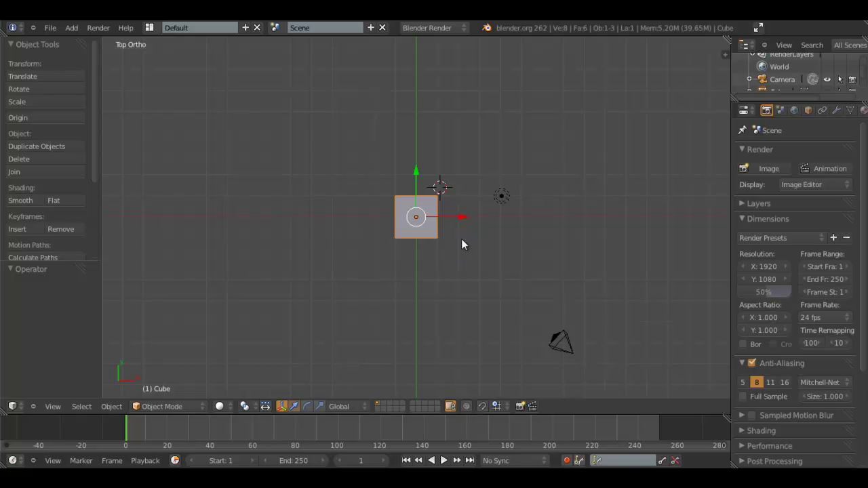
key(s)
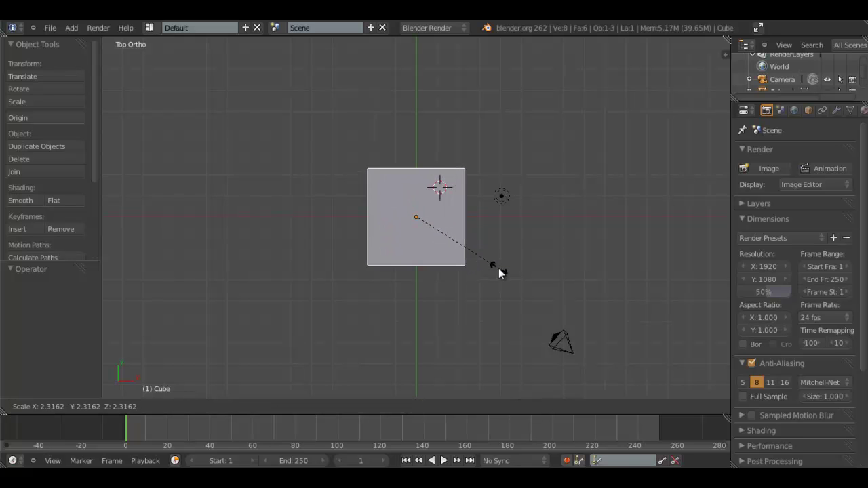
click(506, 271)
Stretch the cube along Y into an upright rectangle and enlarge it uniformly by about 1.22, viewed from the top
key(s)
key(y)
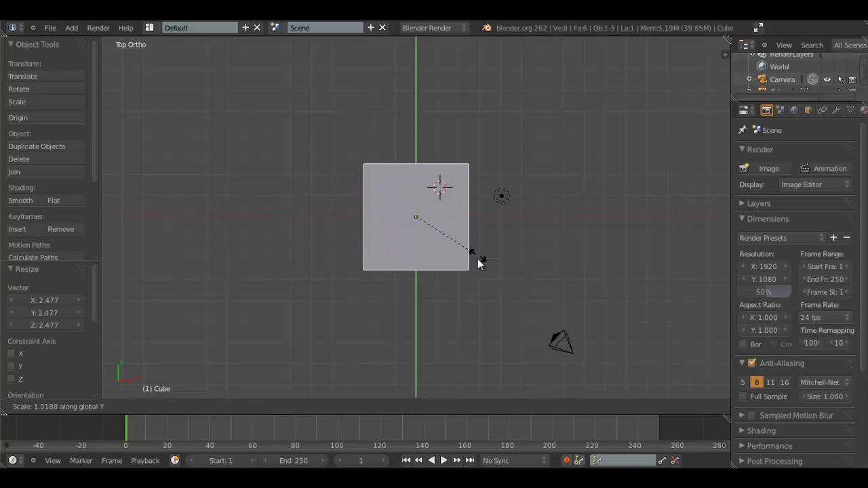
click(498, 310)
middle_drag(499, 309, 421, 269)
key(KP_7)
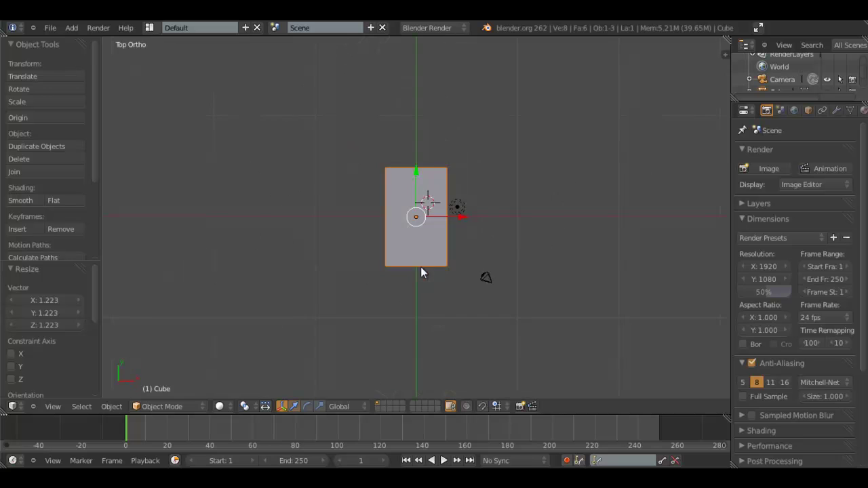
Refine the block's proportions in top view by scaling it about 1.05 along X and about 1.09 along Y
scroll(515, 302, up, 5)
key(s)
key(x)
click(523, 304)
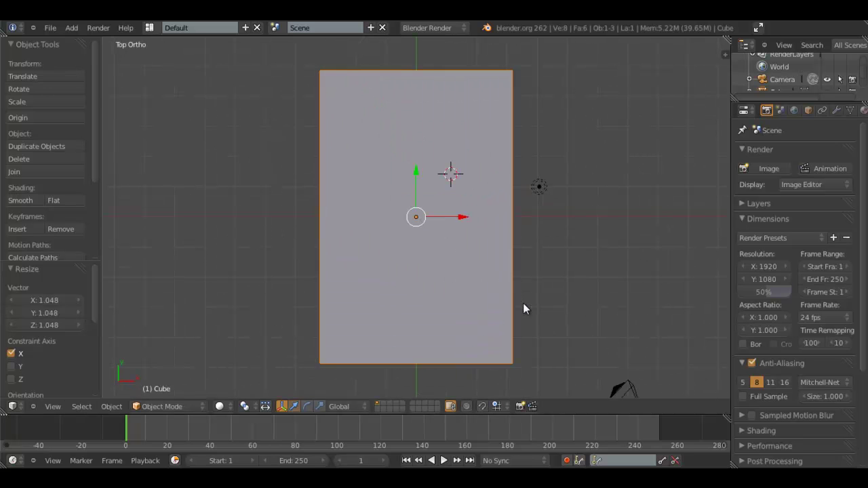
key(s)
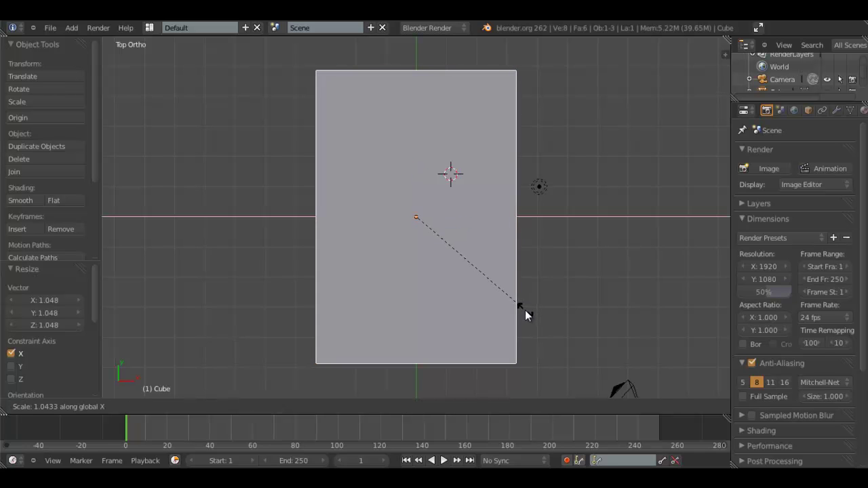
key(y)
click(528, 316)
Flatten the block into a phone-like slab by scaling it to about 0.23 along Z
middle_drag(537, 288, 465, 223)
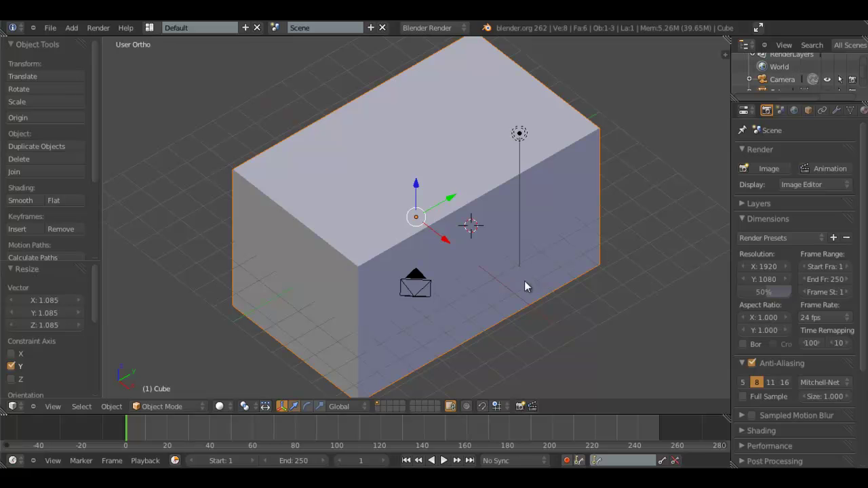
key(s)
key(z)
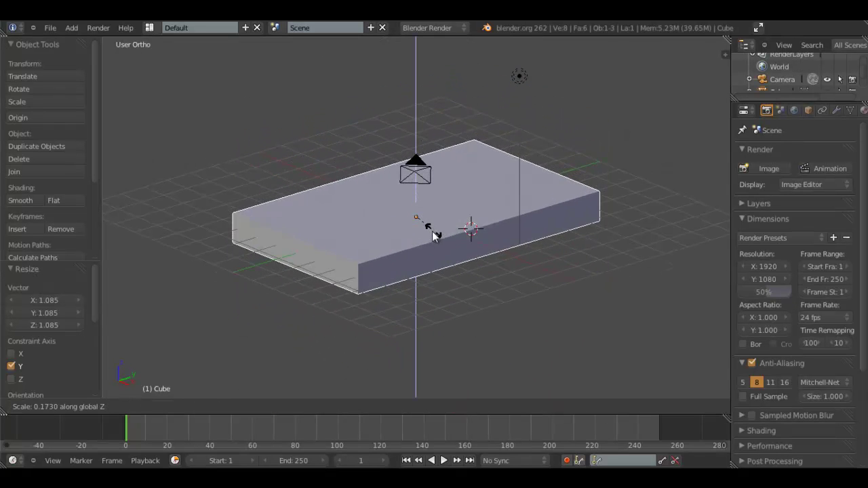
click(436, 237)
Widen the properties editor and add a Subdivision Surface modifier to the slab with View subdivisions set to 2
middle_drag(352, 246, 708, 163)
drag(731, 173, 681, 180)
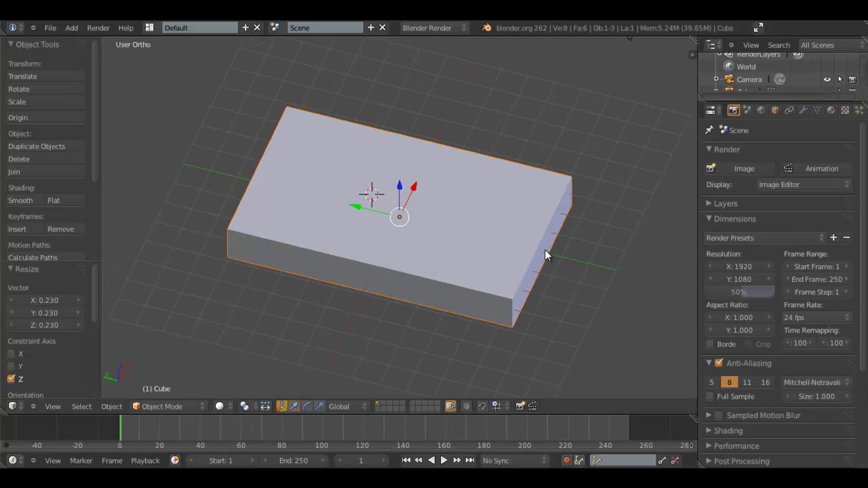
scroll(538, 249, up, 2)
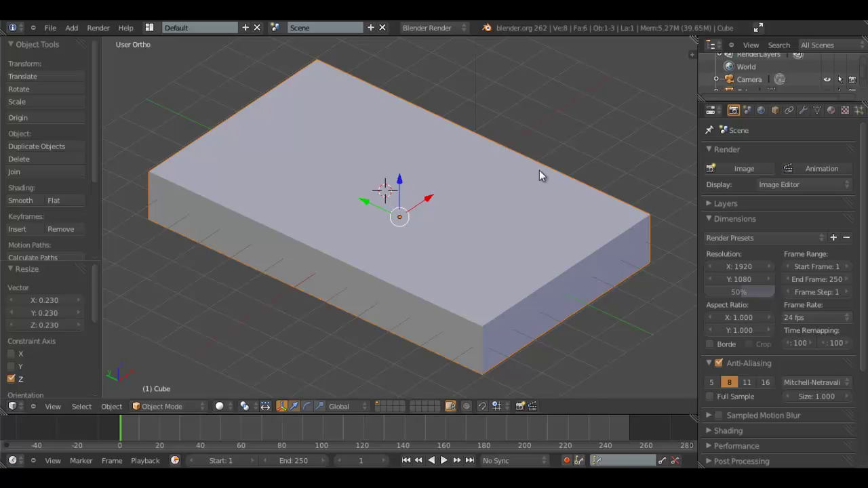
click(802, 112)
click(713, 170)
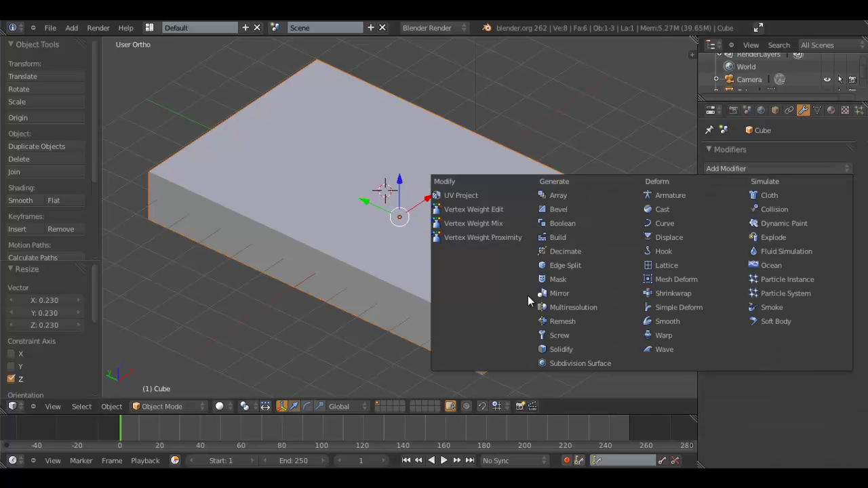
click(574, 361)
middle_drag(533, 295, 336, 233)
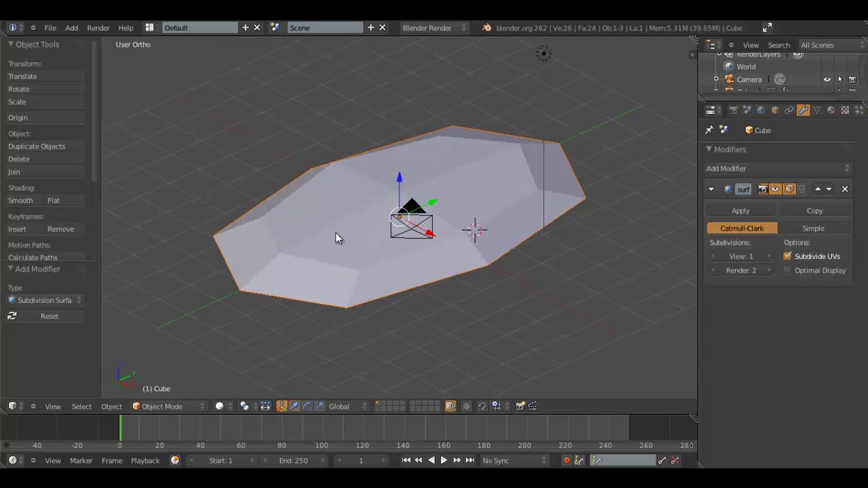
click(769, 256)
Inspect the subdivided slab from the side and enter Edit Mode on it
middle_drag(611, 231, 432, 217)
scroll(461, 237, up, 2)
scroll(460, 240, up, 3)
scroll(461, 240, down, 3)
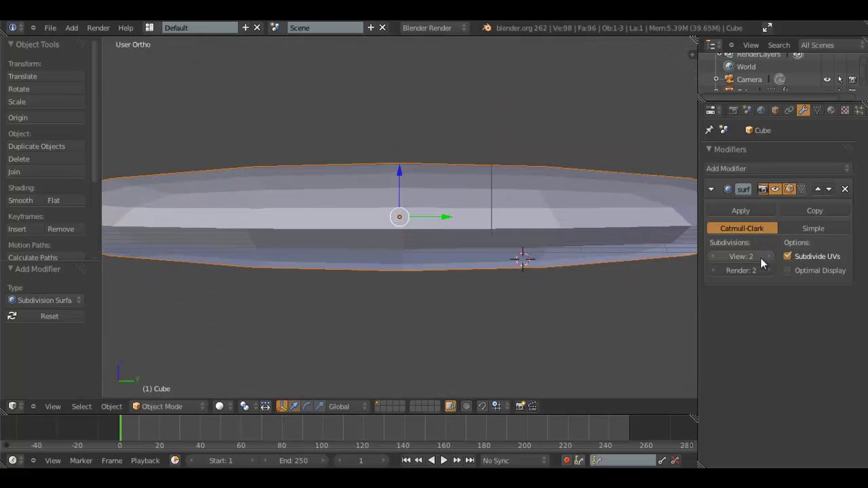
middle_drag(516, 203, 437, 269)
key(Tab)
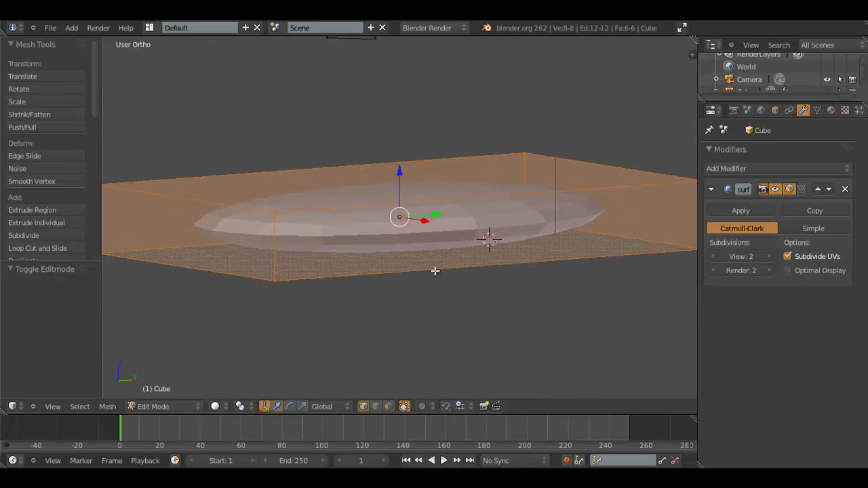
Add a horizontal loop cut around the slab's sides and slide it up close to the top face
key(ctrl+r)
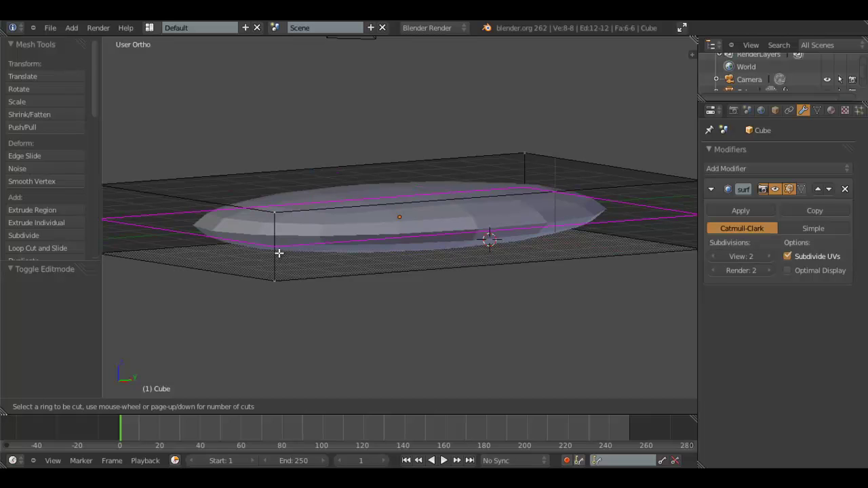
click(278, 252)
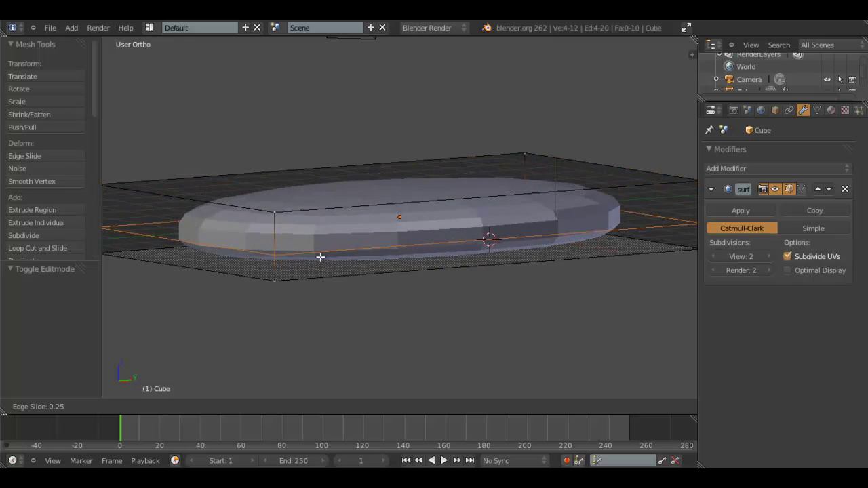
click(341, 223)
middle_drag(343, 219, 321, 134)
scroll(471, 223, up, 5)
scroll(372, 243, down, 4)
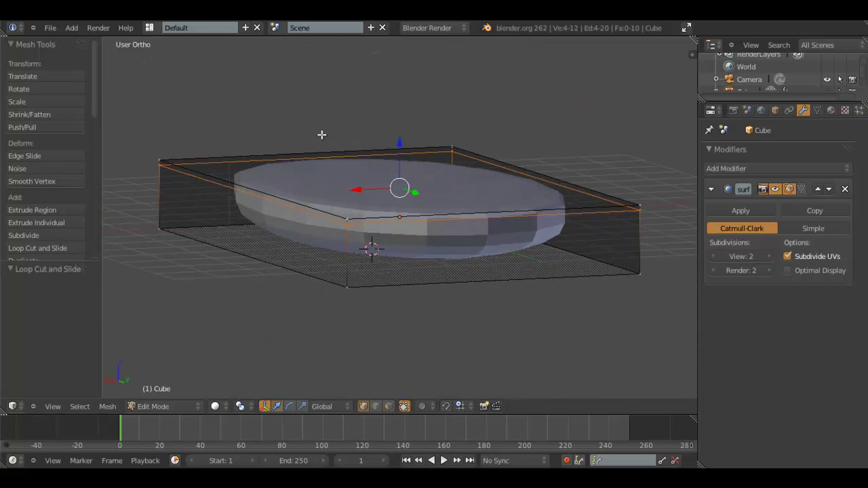
Add a second horizontal loop cut around the slab's sides and slide it about 0.30 toward the bottom face
middle_drag(411, 169, 358, 251)
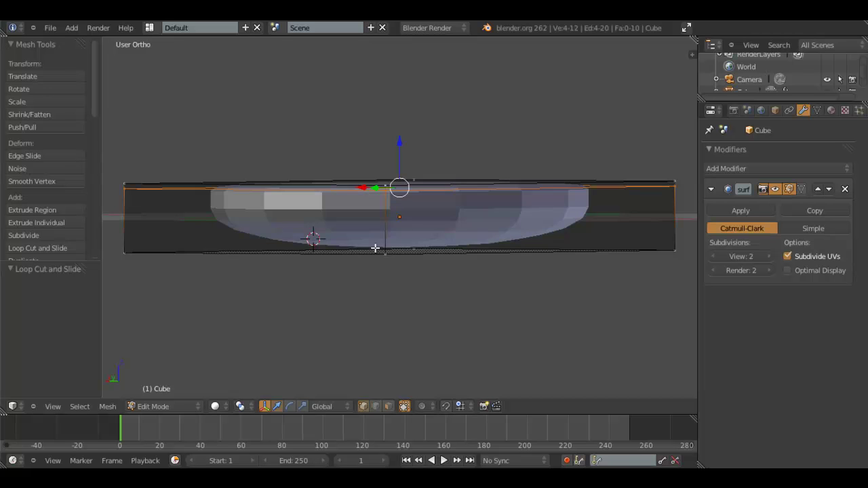
scroll(473, 241, up, 2)
scroll(527, 240, down, 1)
scroll(539, 244, down, 1)
key(ctrl+r)
click(662, 226)
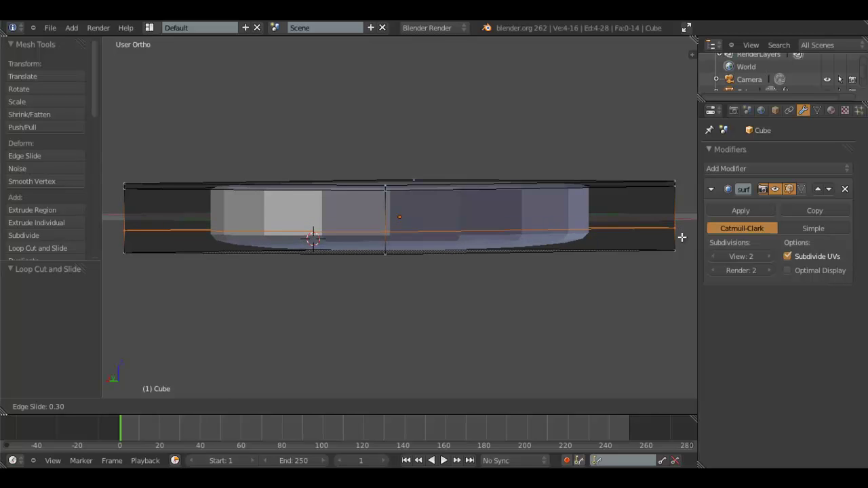
click(681, 237)
middle_drag(661, 215, 614, 236)
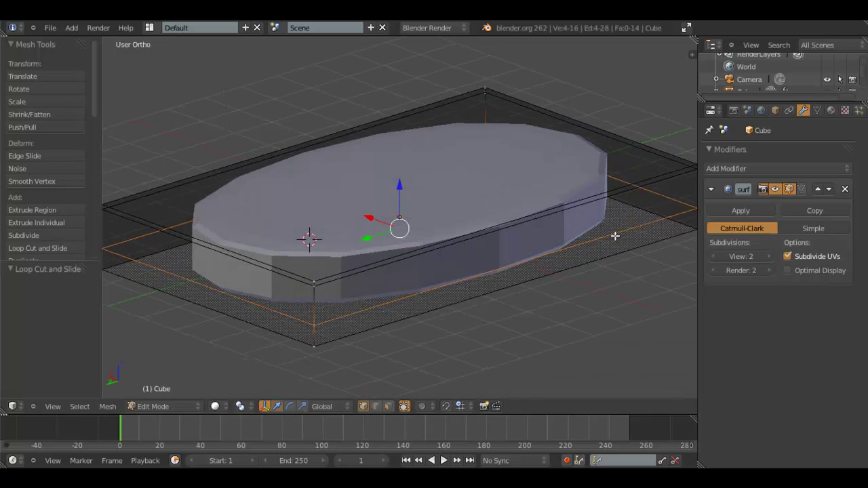
Cut seven evenly spaced crosswise loops along the slab's length and return to Object Mode
key(Tab)
middle_drag(457, 286, 461, 236)
key(Tab)
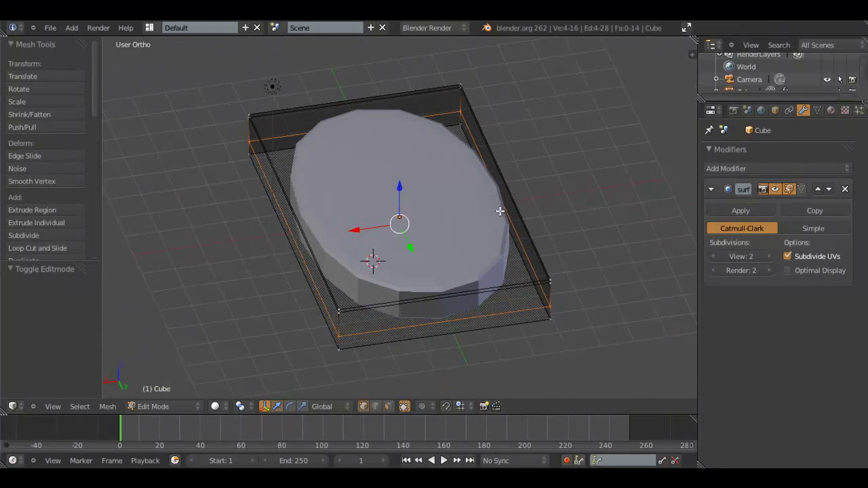
key(ctrl+r)
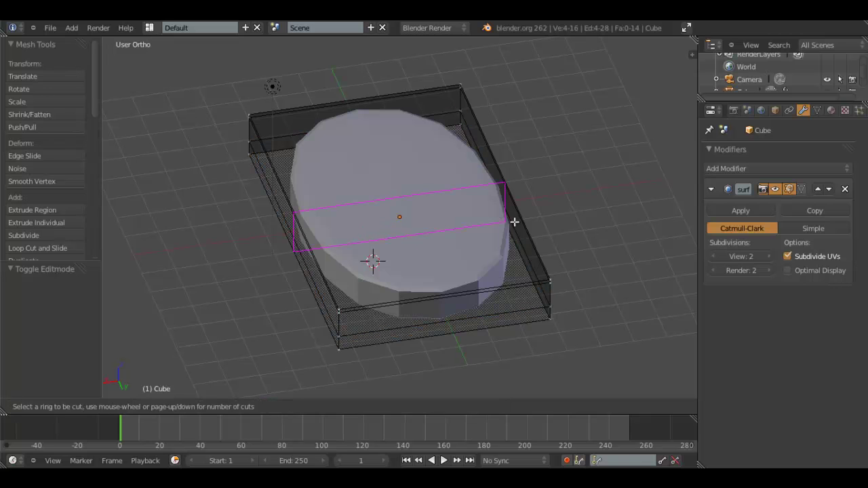
scroll(514, 222, up, 9)
scroll(514, 222, up, 2)
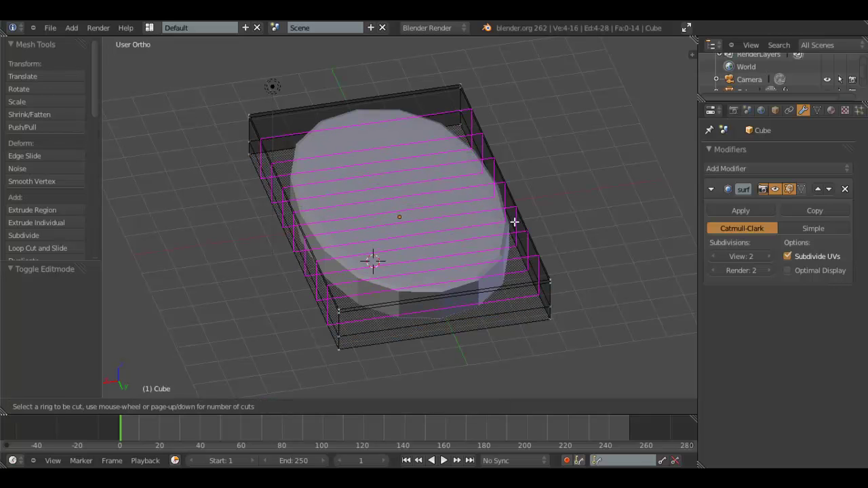
scroll(514, 222, down, 8)
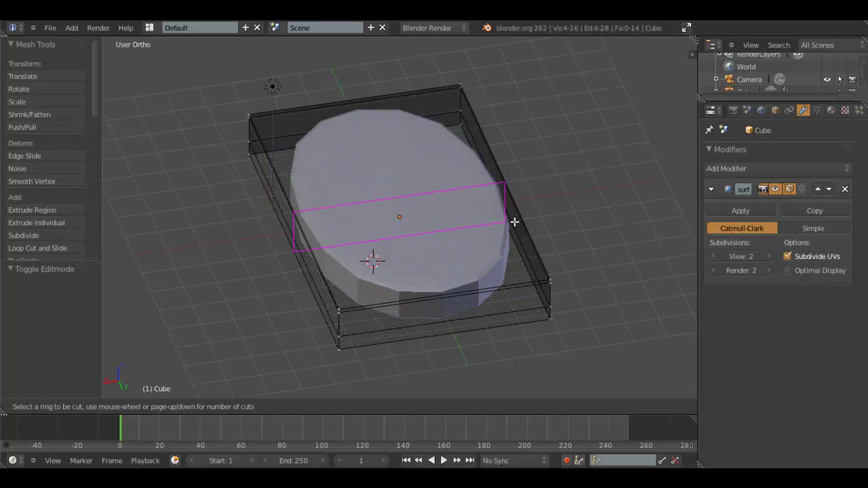
scroll(514, 222, up, 9)
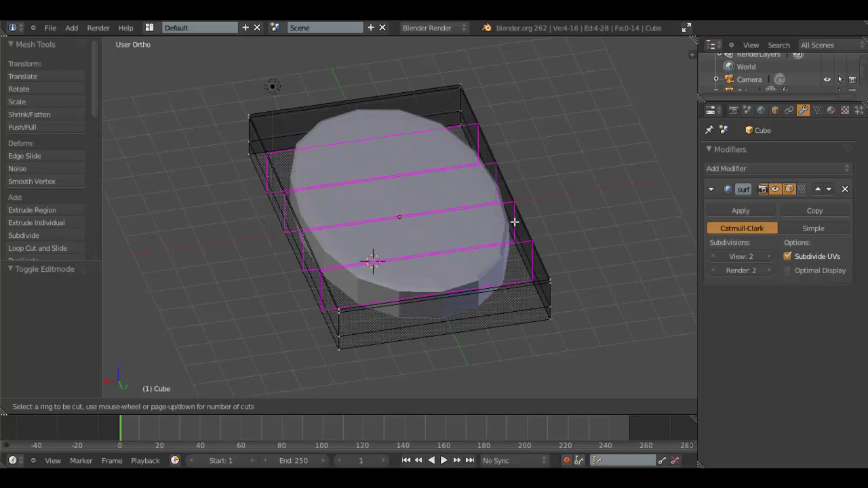
click(514, 221)
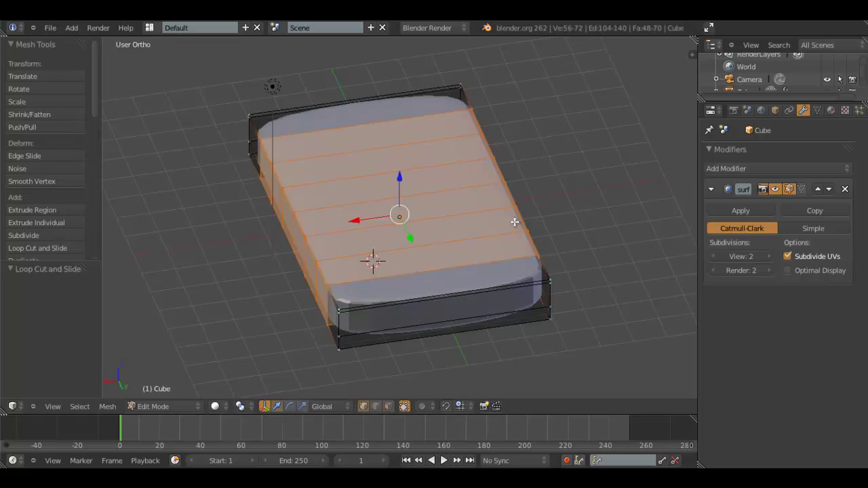
middle_drag(514, 221, 528, 255)
key(Tab)
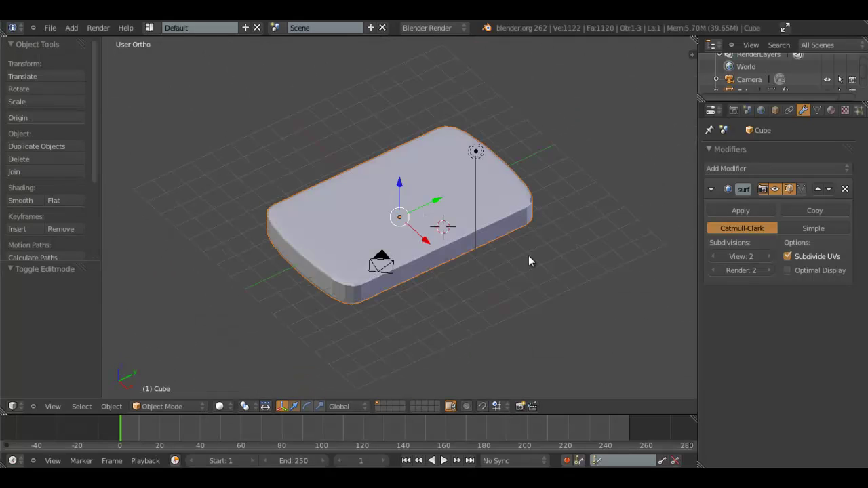
Thin the phone body by scaling it to about 0.72 along Z
scroll(464, 235, up, 5)
key(Tab)
middle_drag(415, 261, 299, 272)
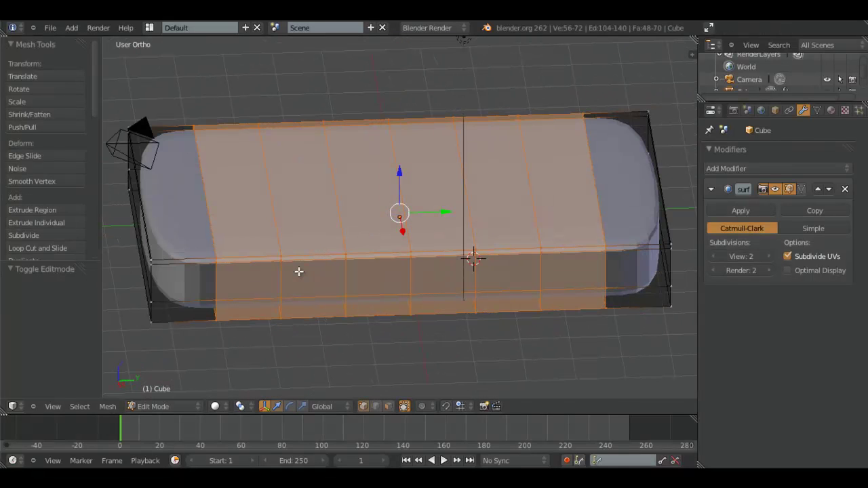
key(Tab)
middle_drag(417, 274, 536, 257)
middle_drag(527, 300, 559, 261)
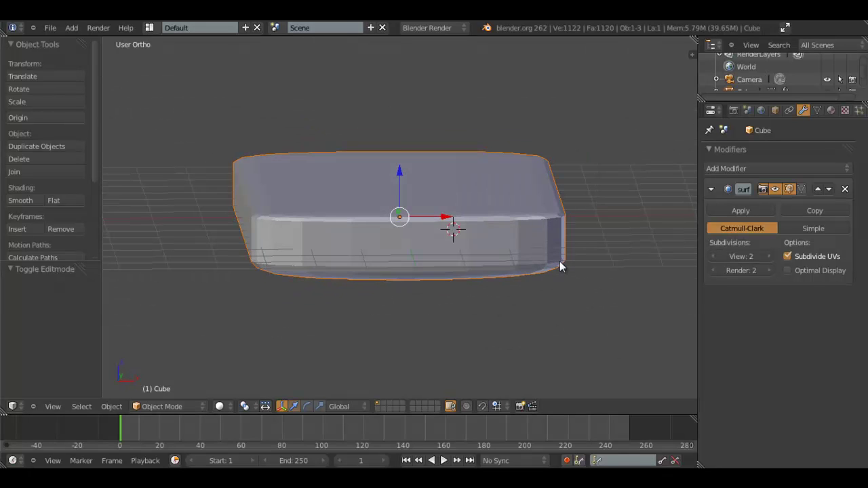
key(s)
key(z)
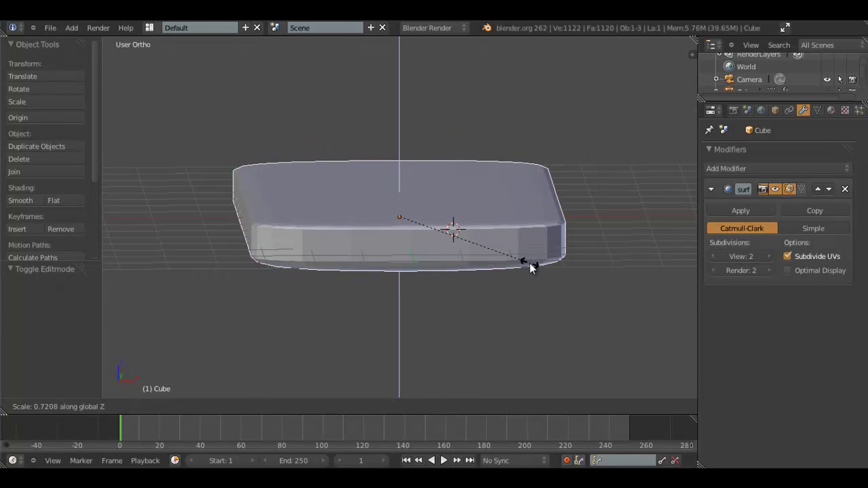
click(533, 269)
middle_drag(533, 270, 500, 309)
In top view, add a crosswise loop cut near the body's upper end and slide it toward that end
key(KP_7)
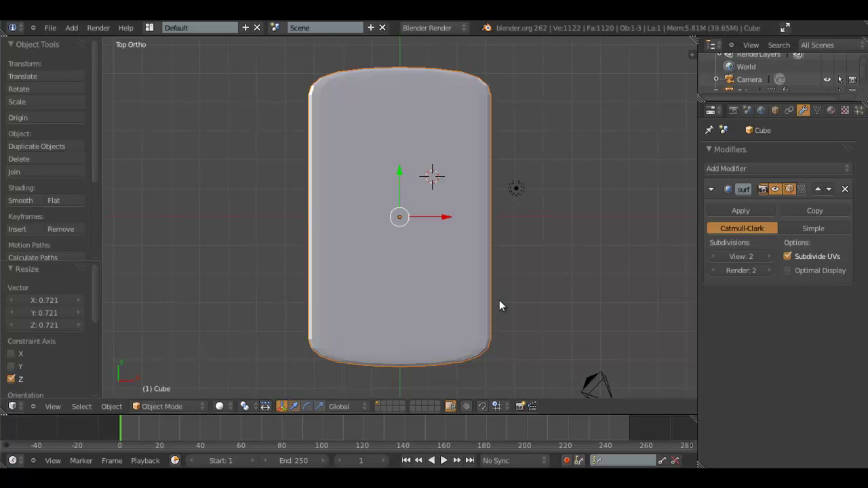
key(Tab)
shift+middle_drag(443, 84, 399, 214)
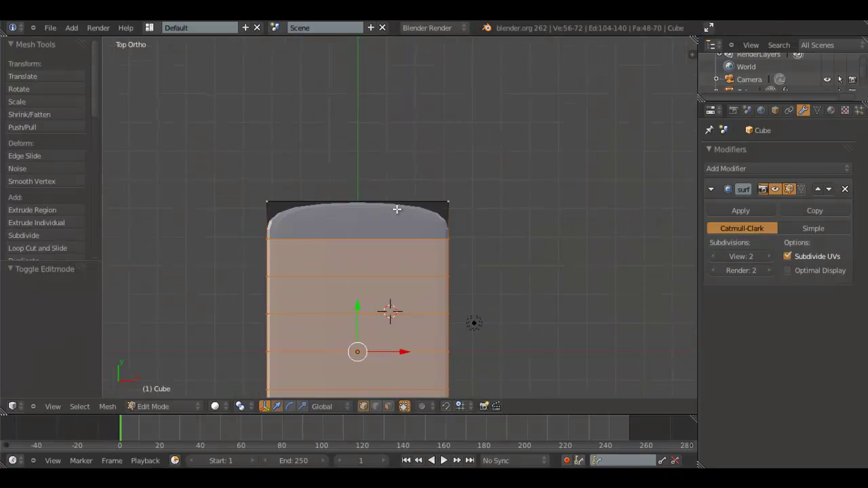
scroll(424, 222, up, 3)
key(ctrl+r)
click(479, 223)
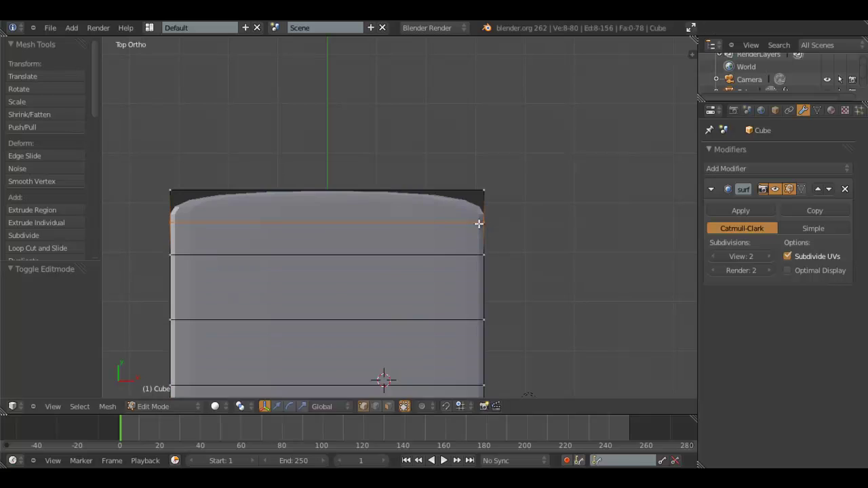
click(480, 215)
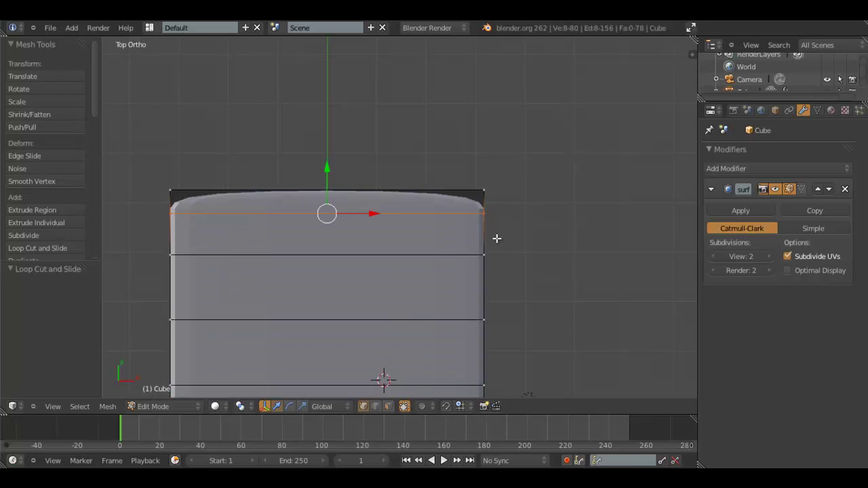
Add a matching crosswise loop cut near the body's lower end, slid toward the edge, and leave Edit Mode
scroll(501, 236, down, 3)
shift+middle_drag(514, 231, 594, 46)
key(ctrl+r)
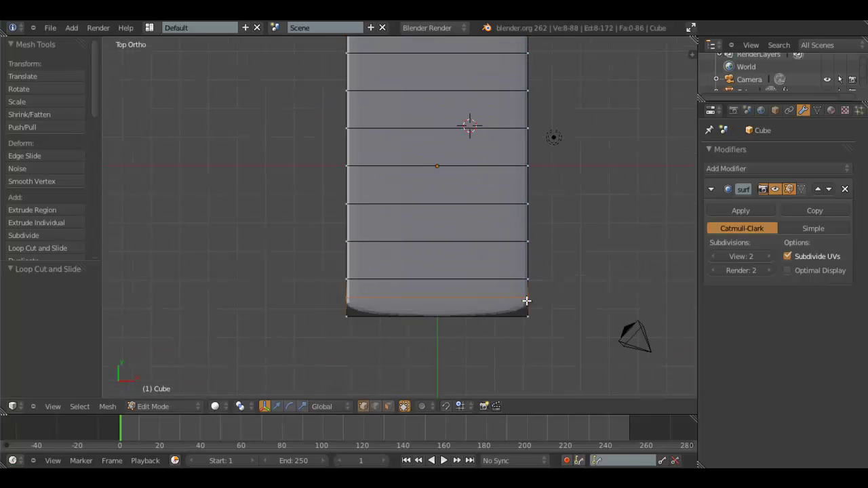
click(526, 302)
click(528, 306)
key(Tab)
middle_drag(529, 306, 493, 234)
Shift the selected edge loop at the body's lower end slightly along Y in Edit Mode
key(Tab)
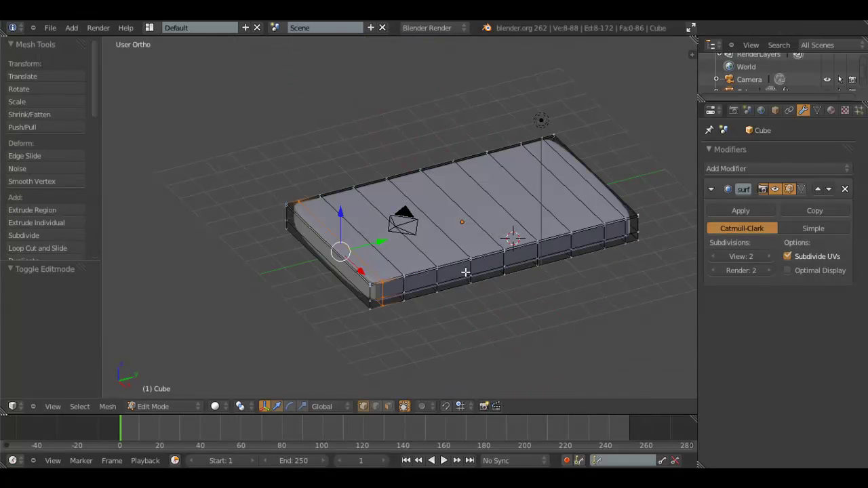
scroll(466, 272, up, 2)
key(g)
key(y)
click(476, 272)
key(Tab)
scroll(468, 277, down, 3)
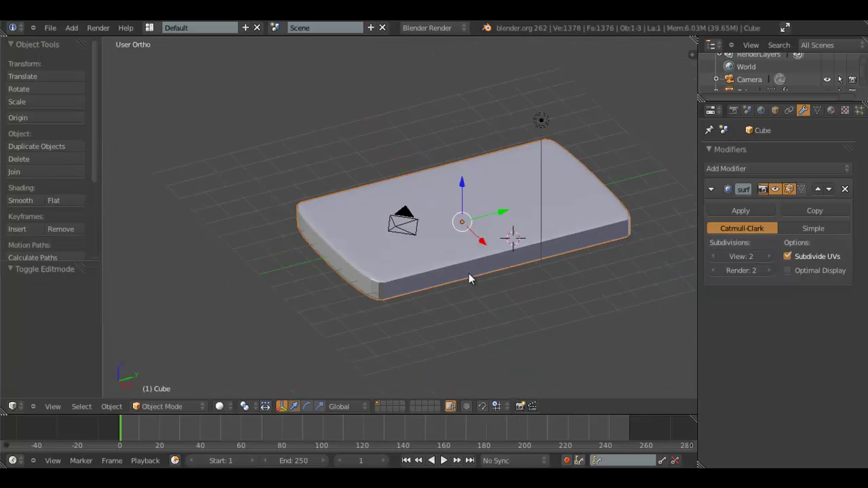
Narrow the phone body by scaling it to about 0.93 along X
middle_drag(468, 276, 493, 258)
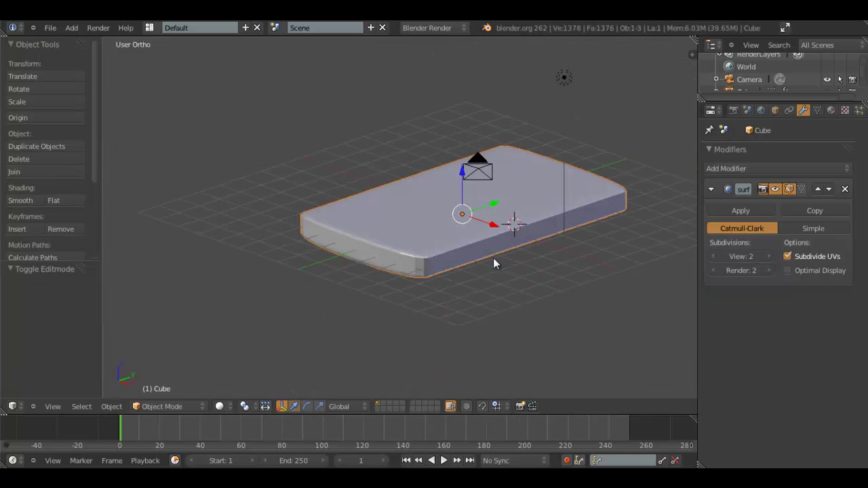
key(s)
key(x)
click(558, 270)
middle_drag(559, 269, 492, 298)
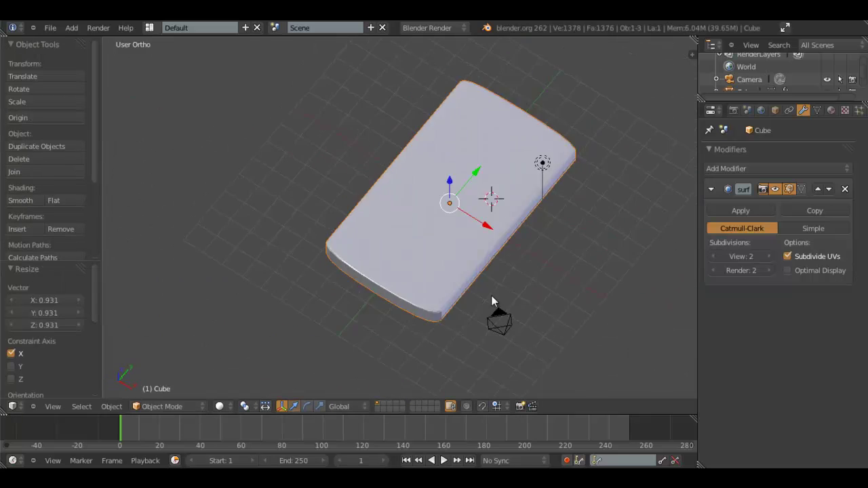
Apply the Subdivision Surface modifier to the phone body
scroll(686, 224, up, 4)
middle_drag(620, 247, 585, 236)
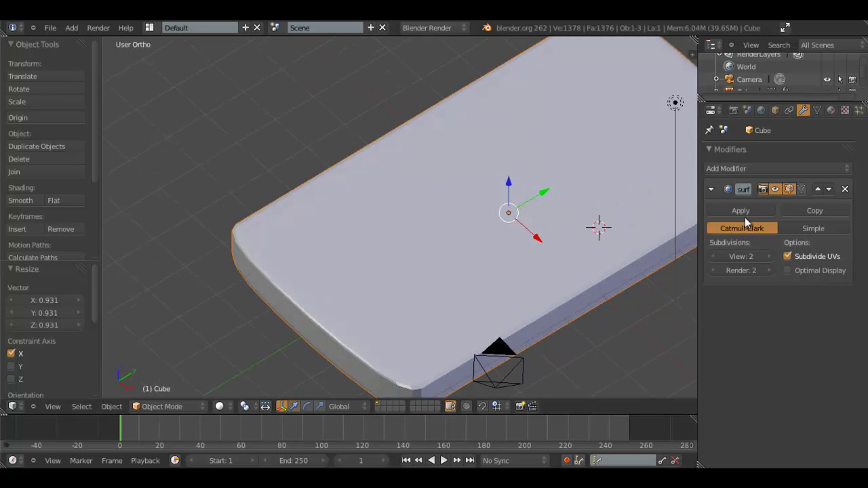
click(738, 215)
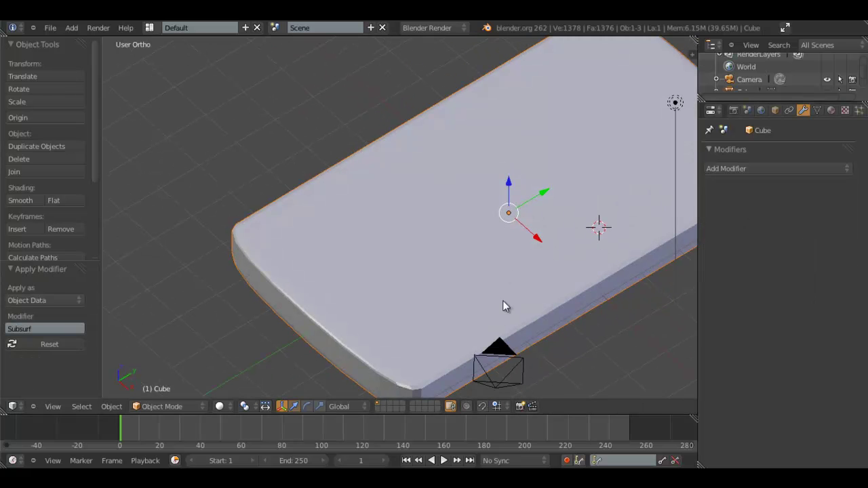
scroll(503, 301, down, 2)
shift+middle_drag(416, 310, 316, 314)
scroll(382, 320, up, 2)
scroll(382, 320, down, 5)
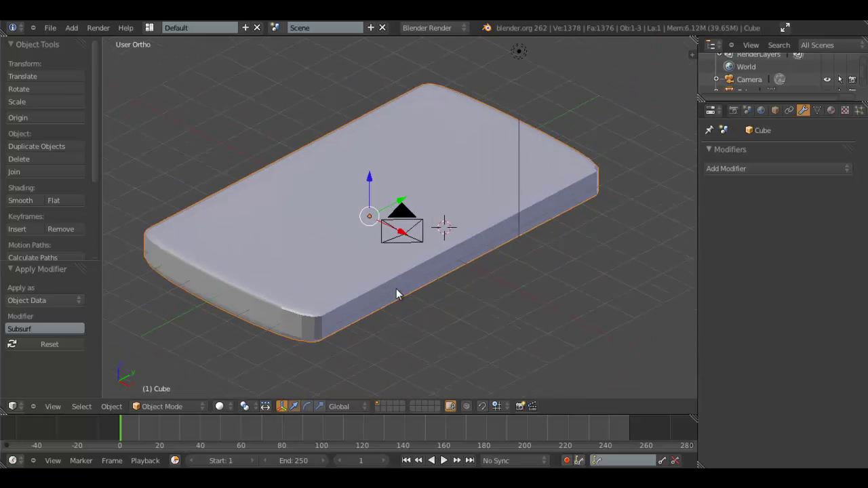
Select the lamp and change its type to Hemi
right_click(509, 106)
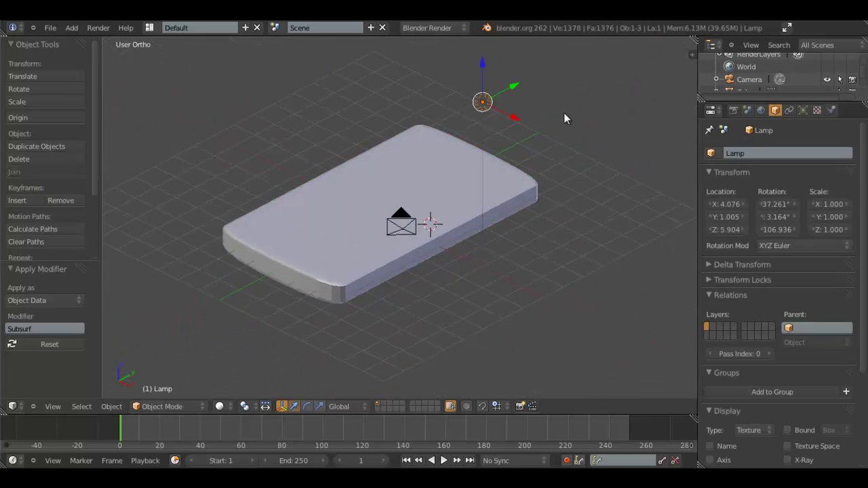
click(803, 110)
click(811, 293)
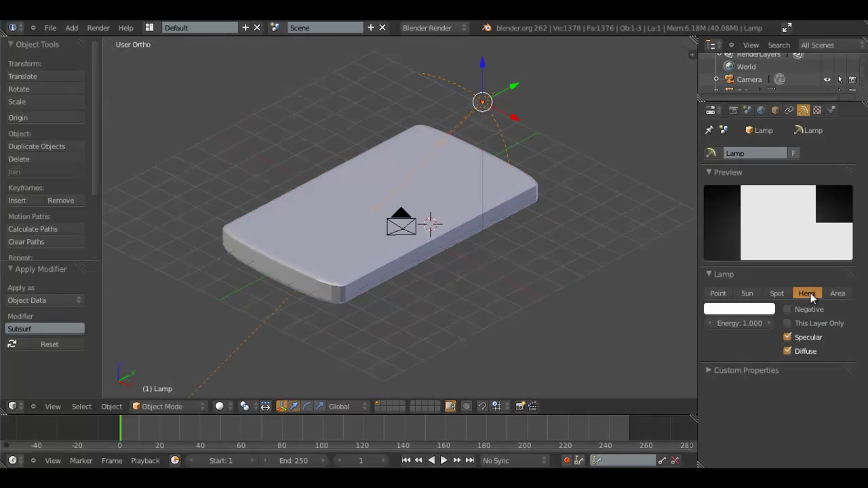
Fly the camera back until the whole phone fits its frame, then make a test render and close it
key(KP_0)
right_click(392, 134)
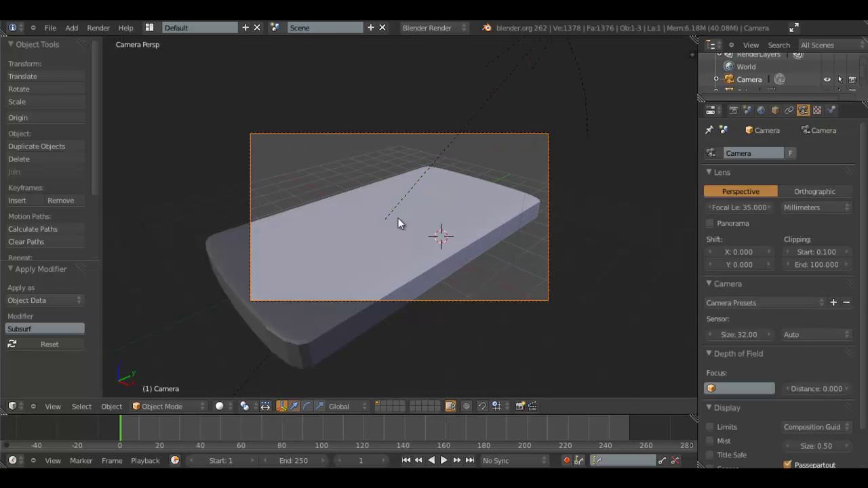
key(shift+f)
scroll(398, 218, down, 2)
click(271, 270)
scroll(452, 242, up, 1)
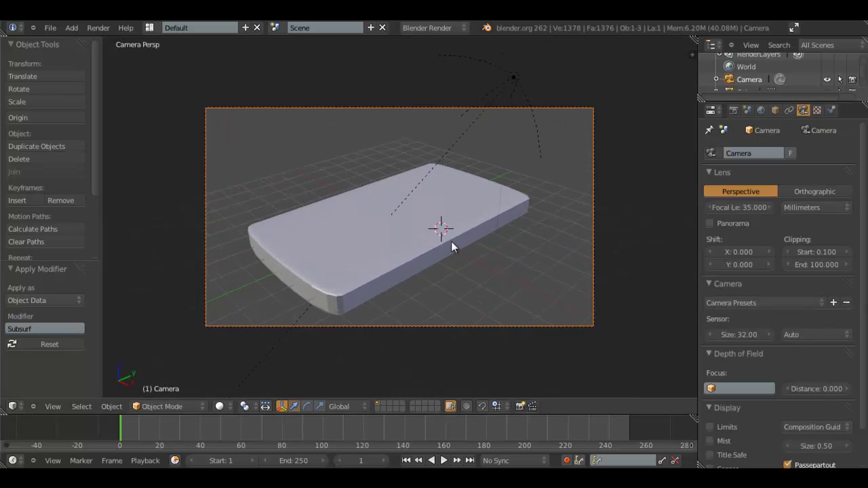
key(Home)
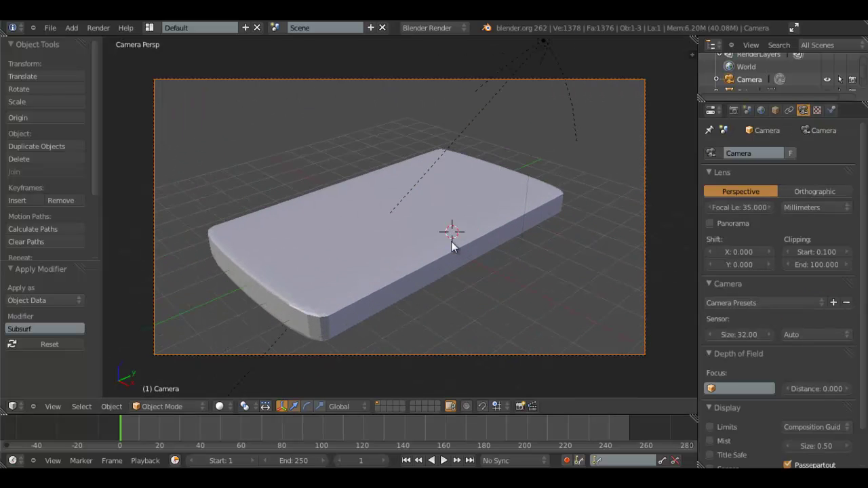
key(F12)
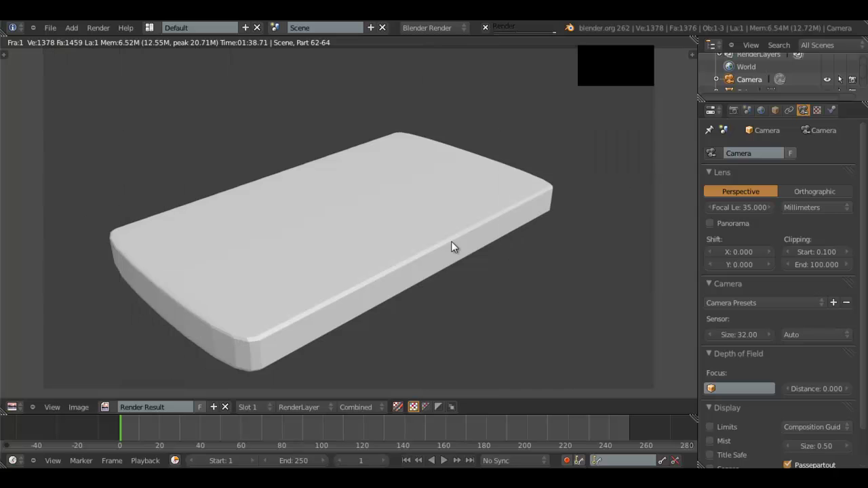
key(Escape)
Select the phone body and open its mesh for editing
middle_drag(452, 242, 515, 261)
scroll(448, 231, down, 3)
shift+middle_drag(367, 135, 365, 214)
scroll(359, 237, up, 5)
right_click(350, 266)
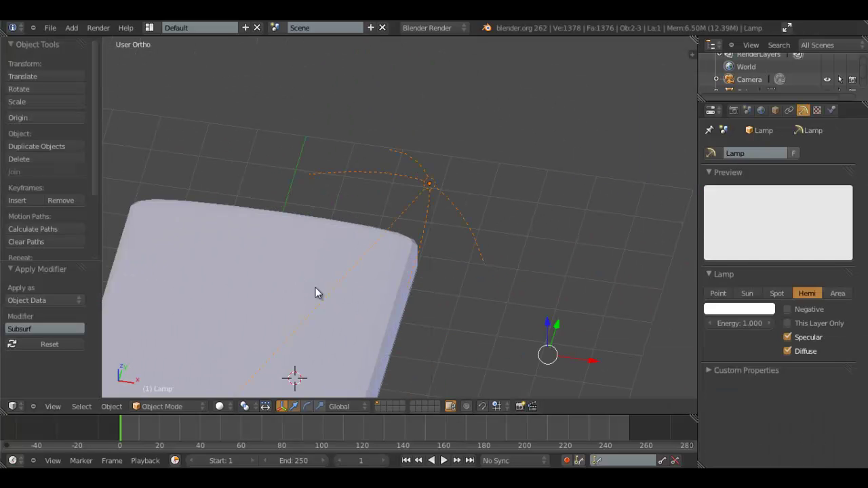
right_click(264, 298)
key(Tab)
shift+middle_drag(486, 259, 591, 163)
scroll(591, 163, down, 3)
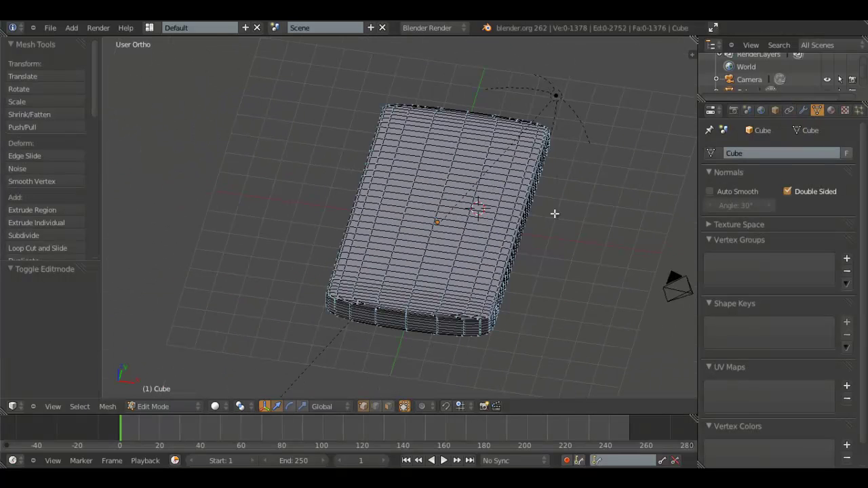
Examine the phone body's top mesh from above and its rounded corners up close
key(KP_7)
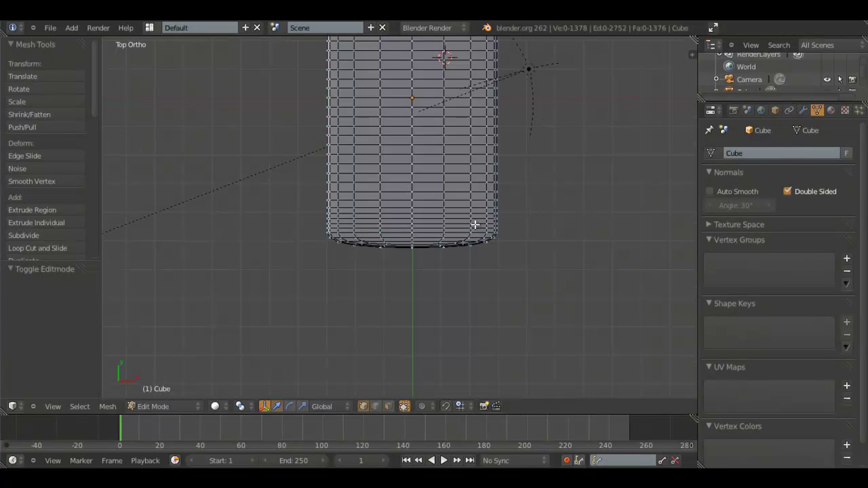
scroll(475, 225, up, 2)
shift+middle_drag(479, 177, 475, 312)
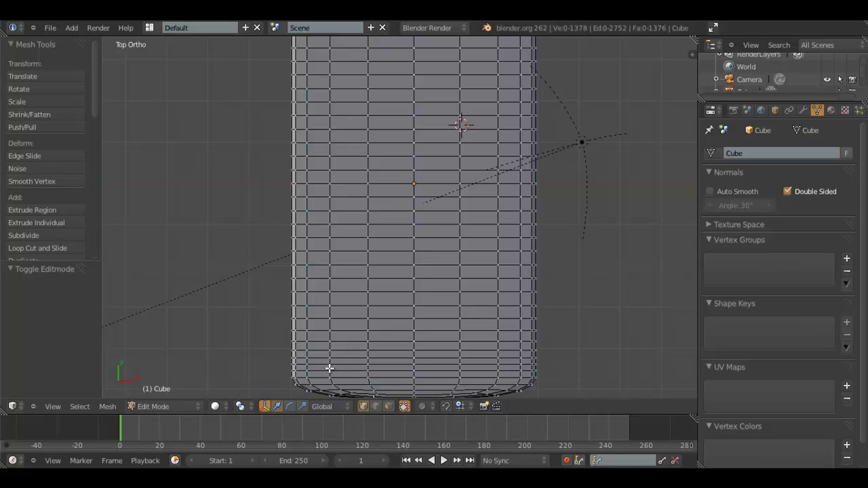
scroll(329, 369, up, 2)
shift+middle_drag(348, 282, 496, 132)
middle_drag(380, 278, 419, 132)
scroll(436, 298, up, 4)
key(Tab)
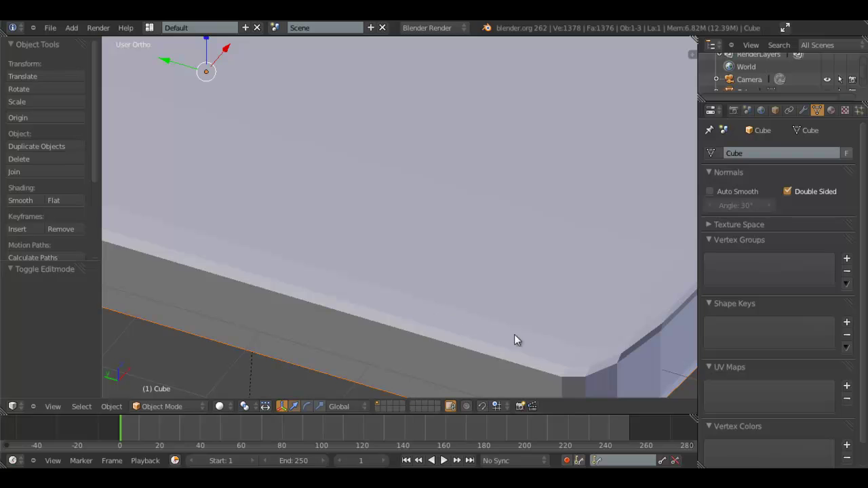
scroll(517, 343, down, 3)
middle_drag(502, 336, 449, 299)
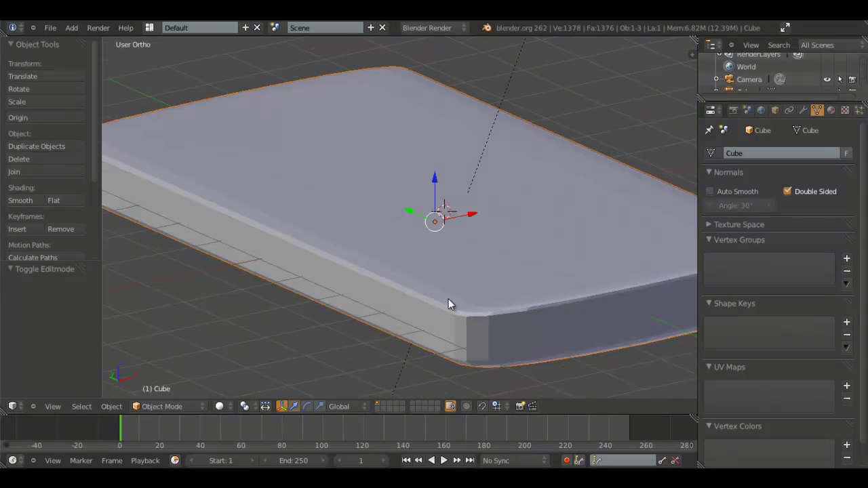
key(Tab)
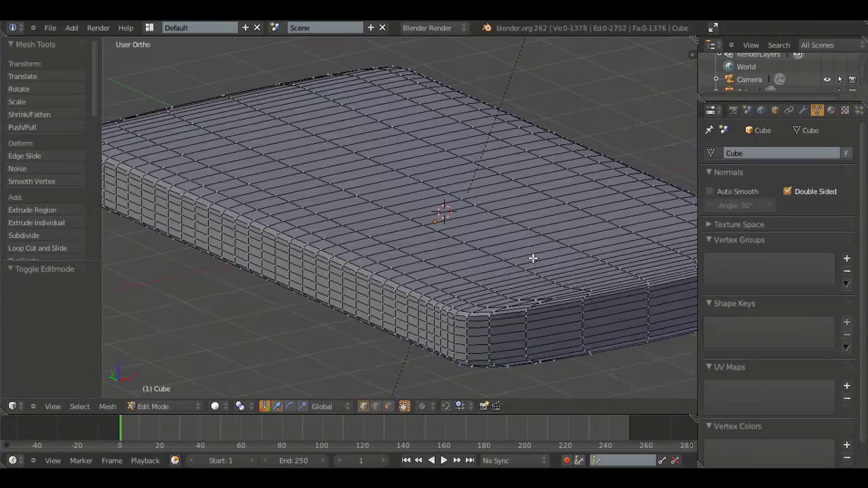
Switch to face selection and box-select the flat top faces inside the phone's outer rim from the top view
middle_drag(481, 258, 512, 323)
key(KP_7)
scroll(464, 293, down, 3)
shift+middle_drag(449, 308, 325, 371)
shift+middle_drag(416, 244, 411, 320)
scroll(343, 131, down, 4)
shift+scroll(343, 131, up, 2)
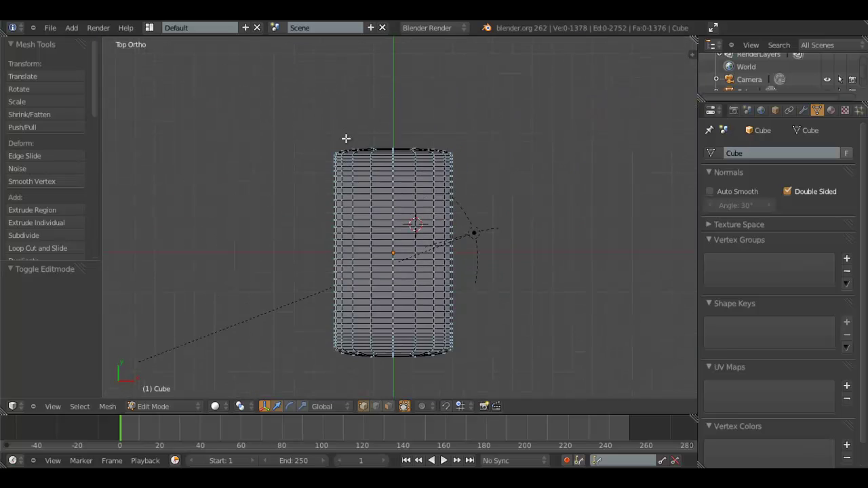
scroll(347, 140, up, 3)
key(b)
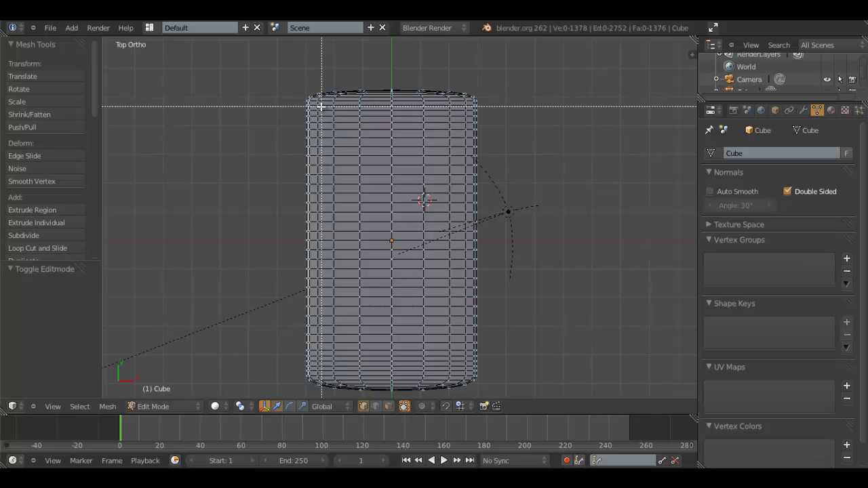
drag(318, 102, 317, 102)
click(389, 407)
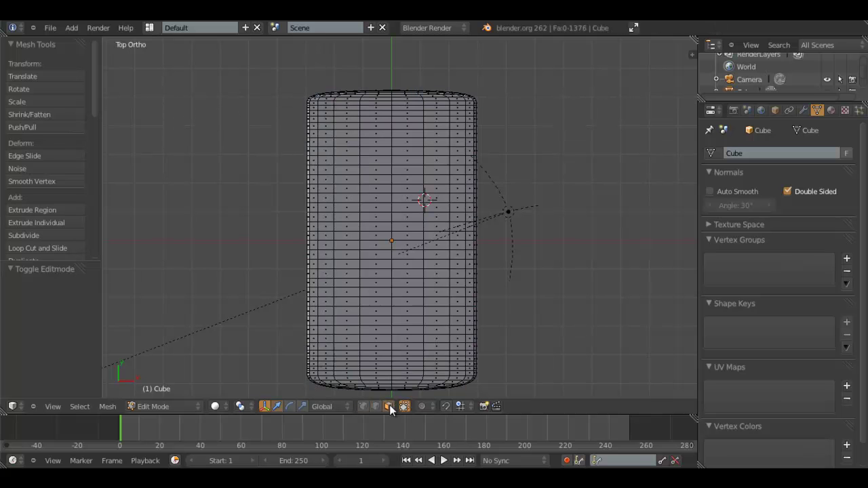
key(b)
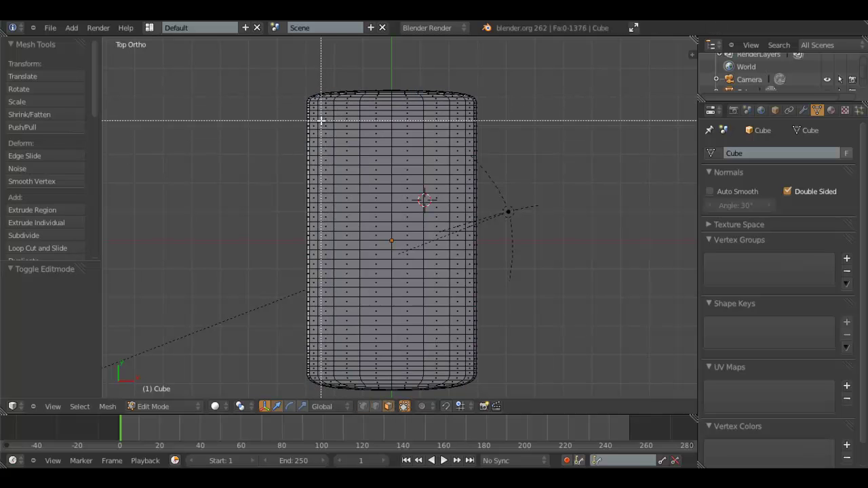
drag(320, 99, 465, 374)
Add the face rows at both ends of the phone's top surface to the selection with circle select
scroll(423, 343, up, 4)
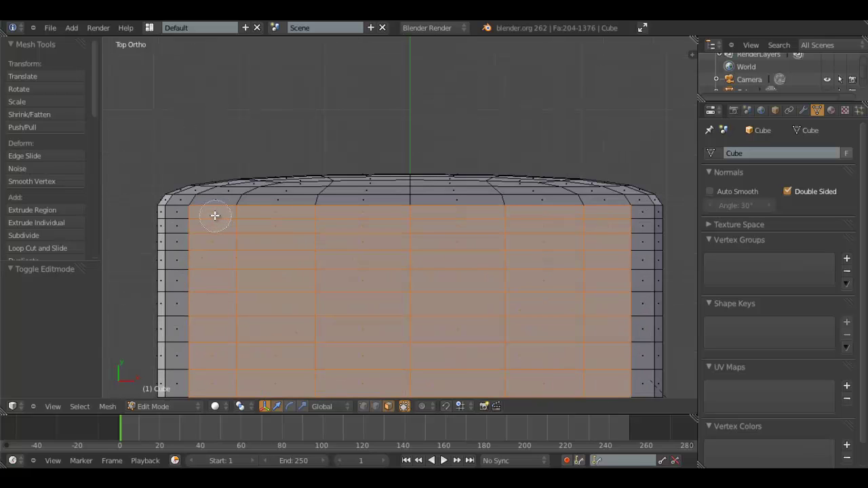
drag(214, 216, 233, 213)
drag(326, 213, 593, 213)
key(Escape)
scroll(577, 240, down, 3)
shift+middle_drag(437, 390, 427, 225)
shift+middle_drag(339, 390, 359, 264)
scroll(357, 268, up, 2)
mouse_move(353, 312)
shift+middle_down()
mouse_move(341, 275)
mouse_move(339, 135)
shift+middle_up()
key(c)
mouse_move(263, 214)
mouse_down()
mouse_move(269, 204)
mouse_move(560, 204)
mouse_up()
key(Escape)
scroll(557, 201, down, 3)
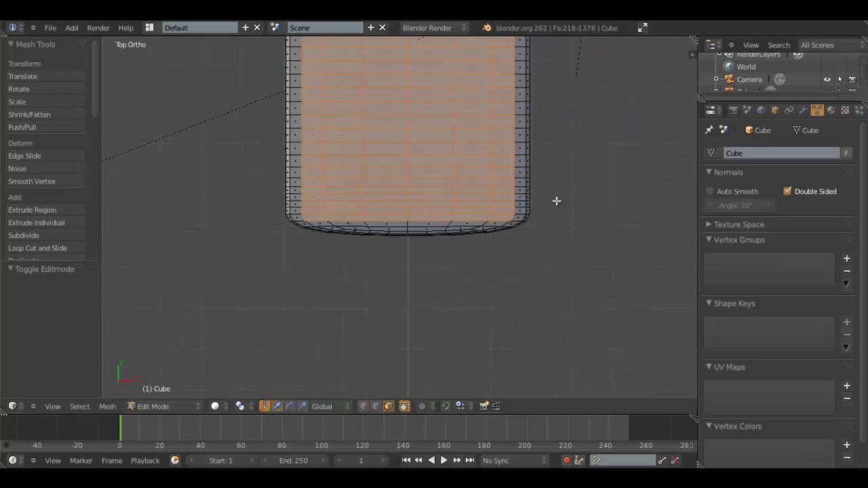
Try to extrude the selected top faces upward by about 0.055
shift+middle_drag(506, 167, 466, 460)
scroll(427, 293, down, 1)
scroll(422, 283, up, 1)
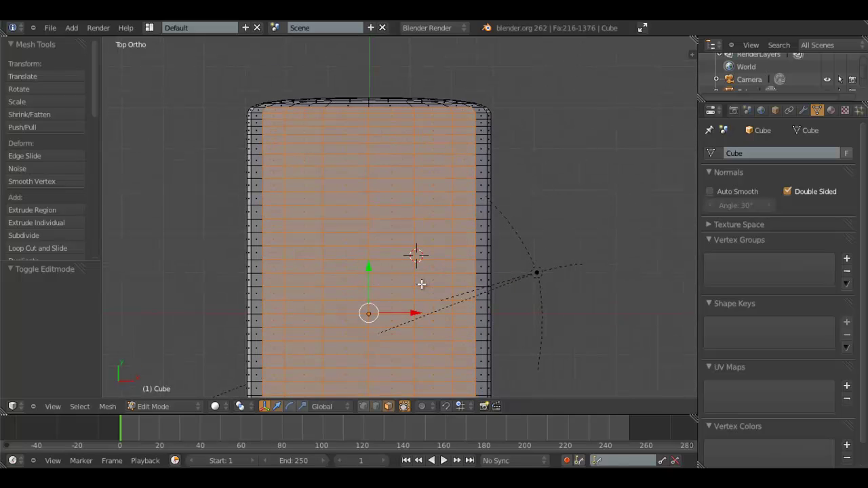
shift+middle_drag(421, 285, 386, 269)
scroll(424, 321, up, 1)
key(e)
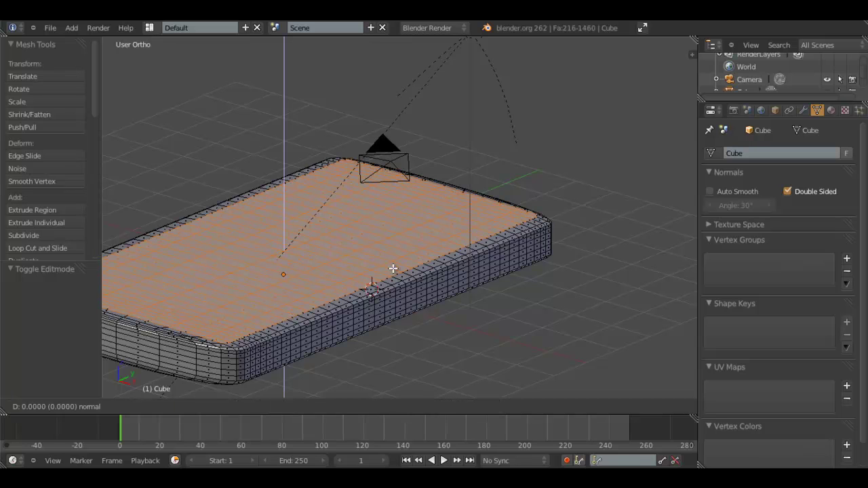
click(393, 266)
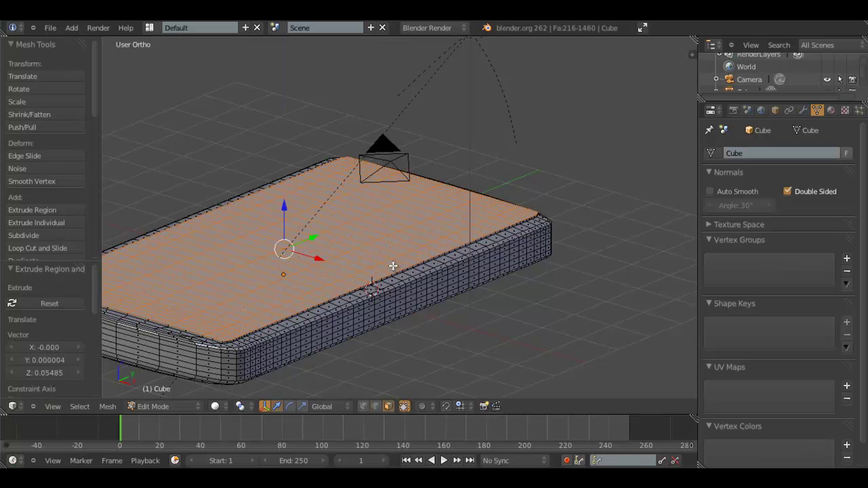
key(ctrl+z)
Extrude the selected top faces about 0.02 down into the body from the front view to recess the screen area
key(KP_1)
scroll(393, 266, up, 8)
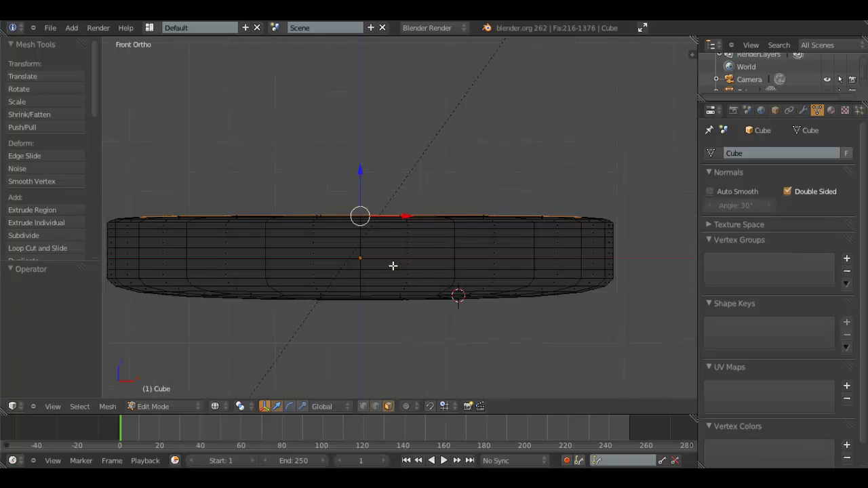
shift+middle_drag(415, 278, 459, 278)
key(e)
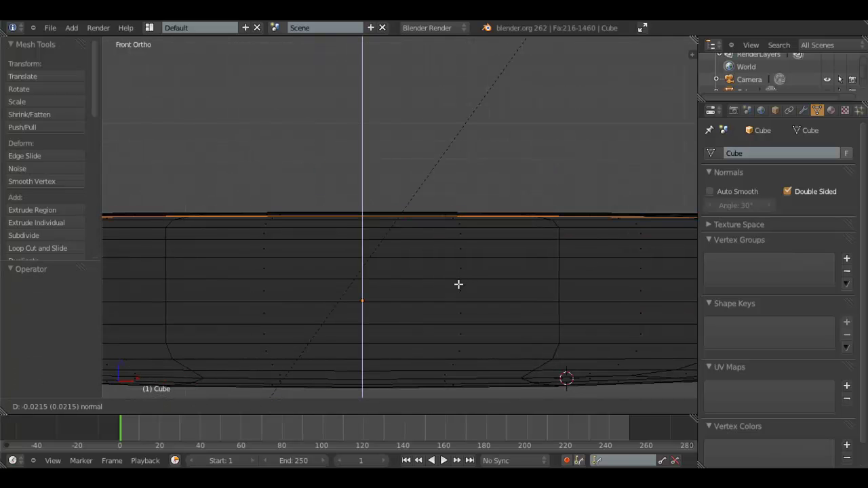
click(459, 286)
Examine the recessed screen area and its rim from several angles, both as a solid and as a mesh
key(Tab)
middle_drag(448, 280, 328, 286)
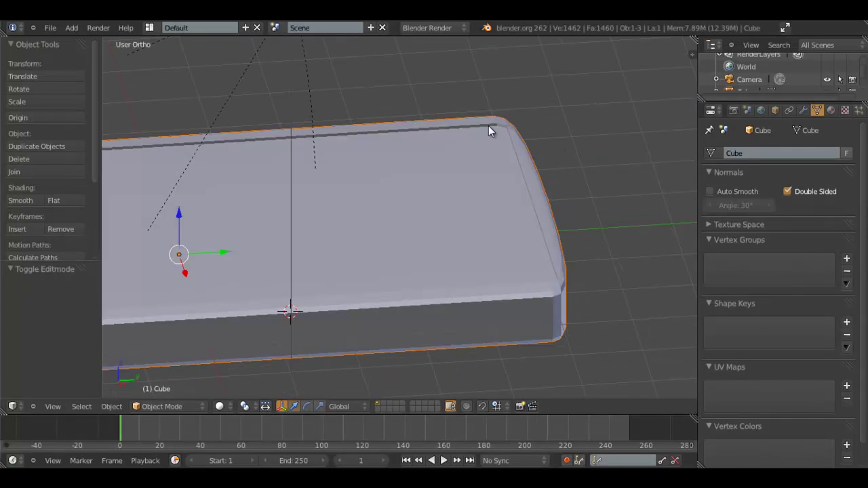
middle_drag(517, 154, 476, 70)
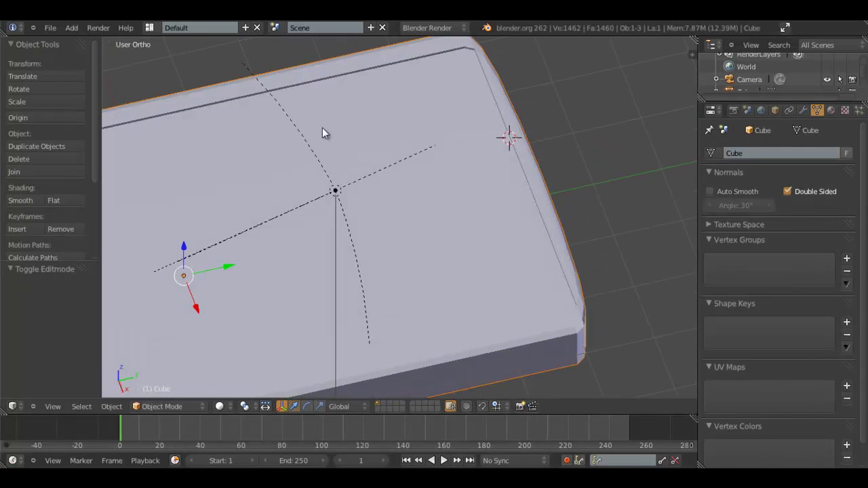
middle_drag(322, 133, 351, 164)
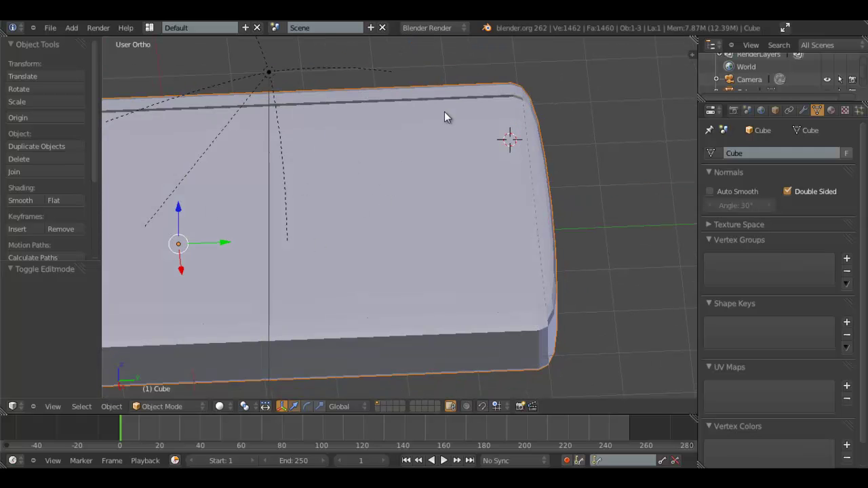
middle_drag(445, 113, 360, 165)
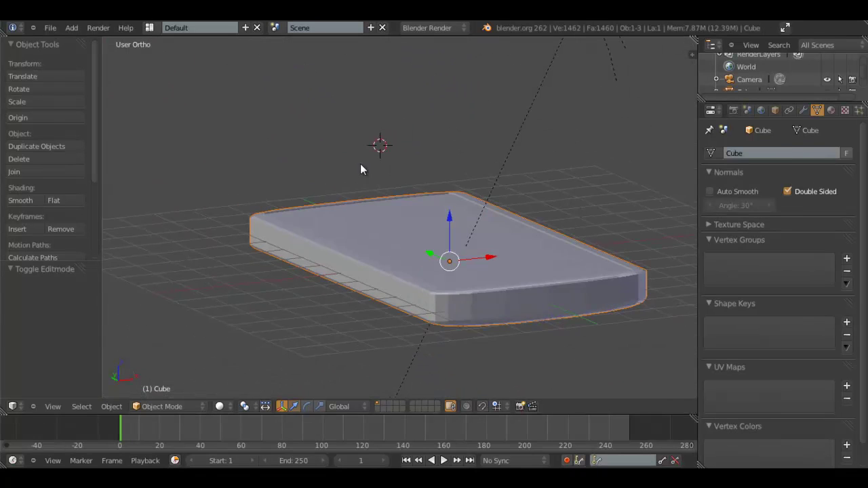
shift+middle_drag(419, 274, 289, 186)
scroll(327, 227, up, 4)
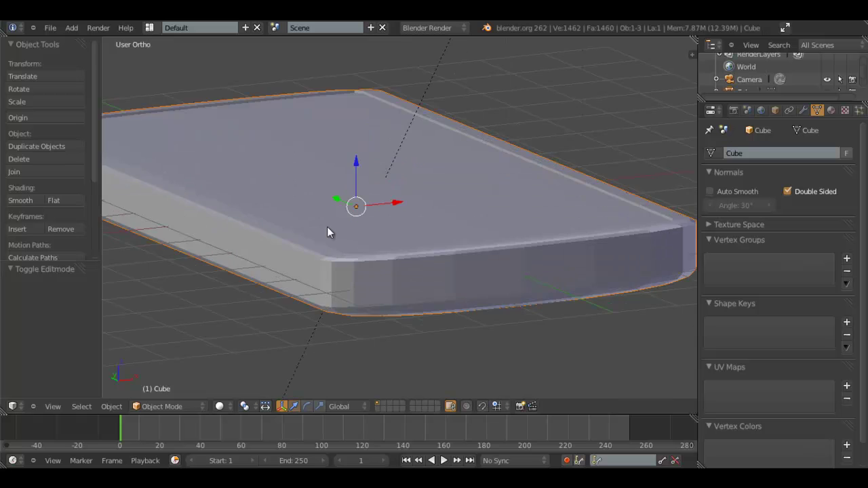
scroll(327, 235, down, 4)
middle_drag(327, 235, 348, 291)
key(Tab)
scroll(350, 291, up, 3)
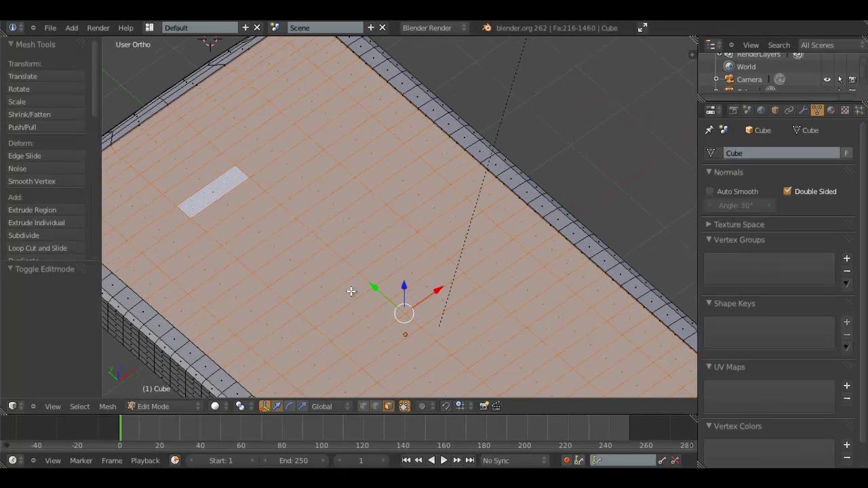
scroll(351, 291, down, 5)
middle_drag(559, 243, 572, 243)
key(Tab)
middle_drag(453, 261, 441, 235)
Box-select a block of faces three wide and two high on the phone's long side from the right view
click(430, 196)
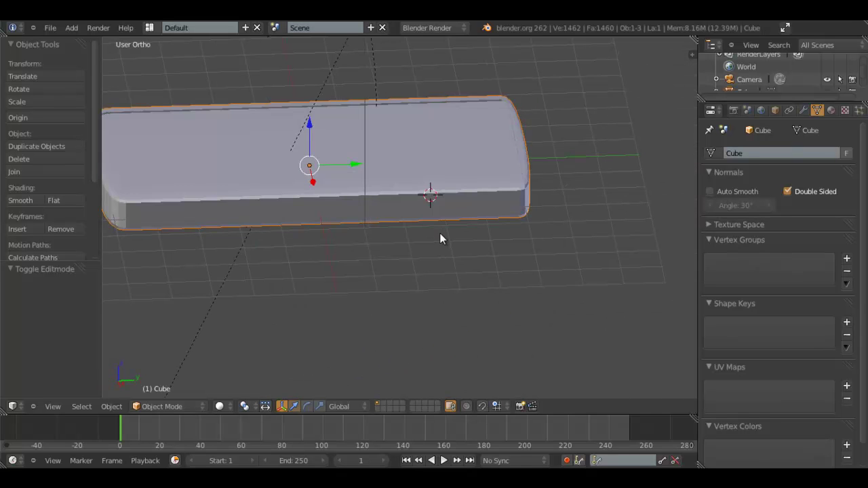
key(KP_3)
scroll(453, 219, up, 3)
scroll(454, 189, up, 3)
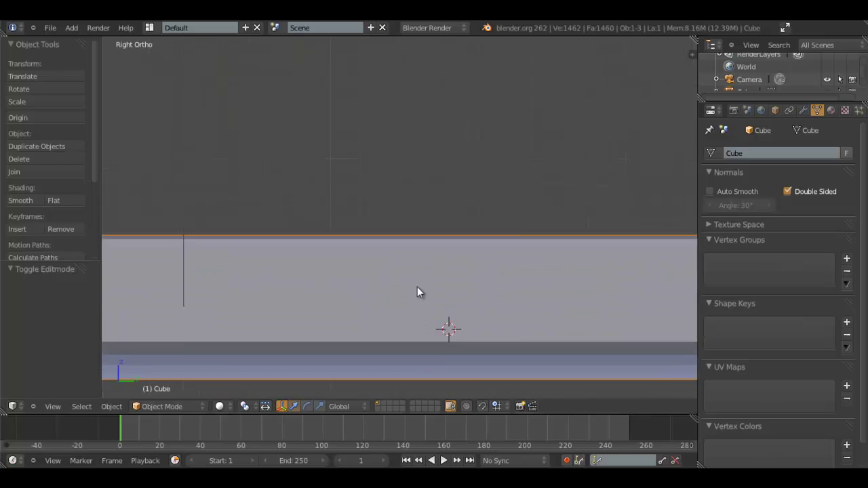
key(Tab)
scroll(452, 316, up, 2)
scroll(398, 284, up, 1)
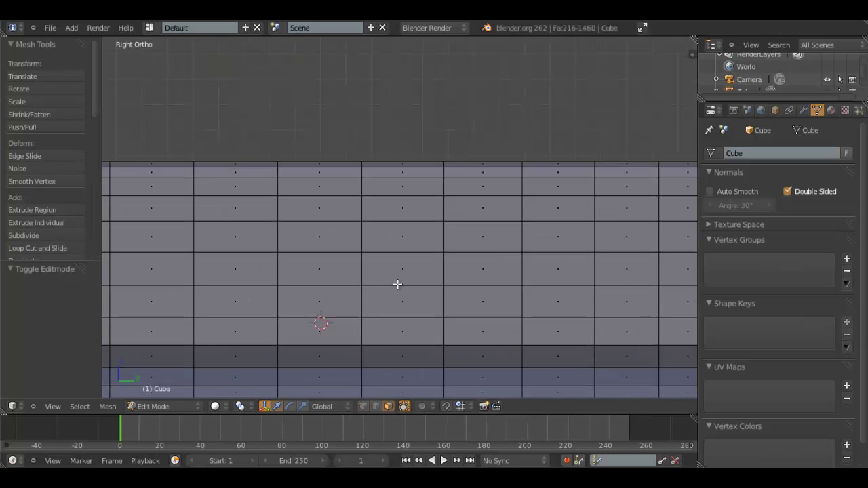
scroll(398, 285, down, 4)
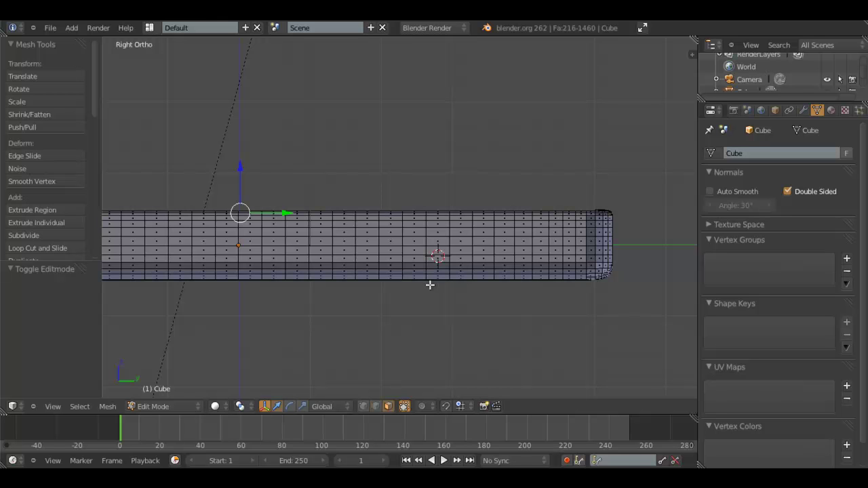
scroll(482, 244, down, 3)
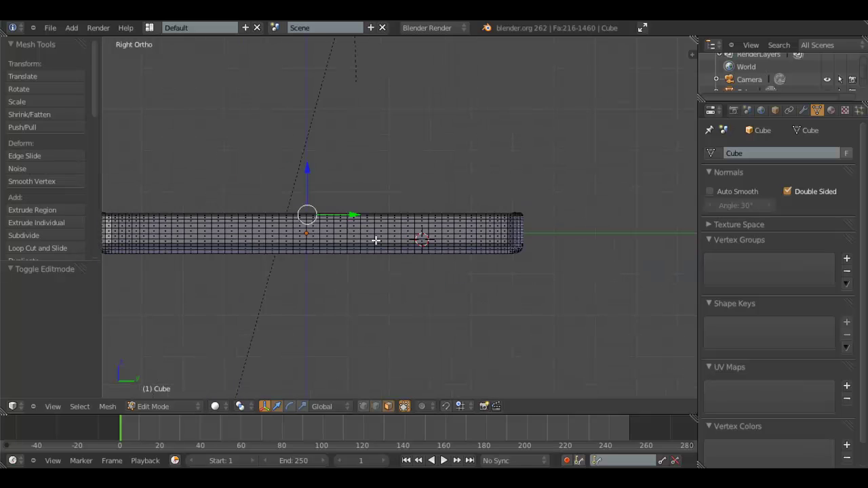
scroll(447, 251, up, 4)
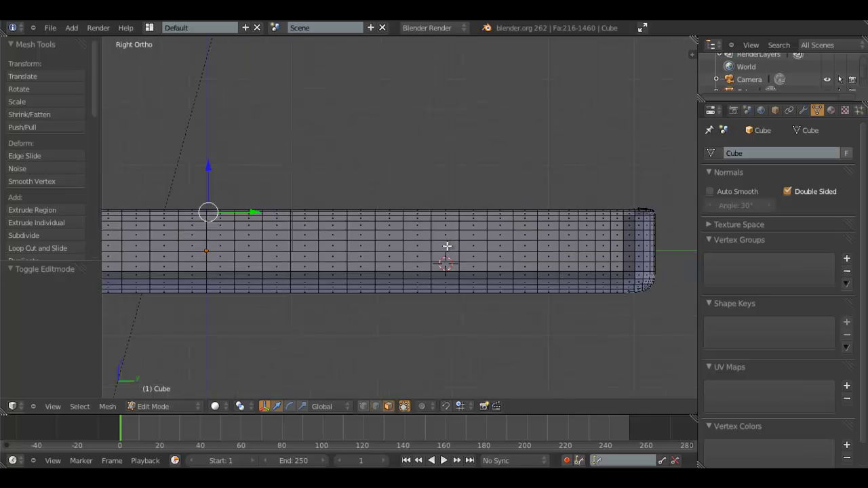
right_click(384, 239)
scroll(383, 239, up, 5)
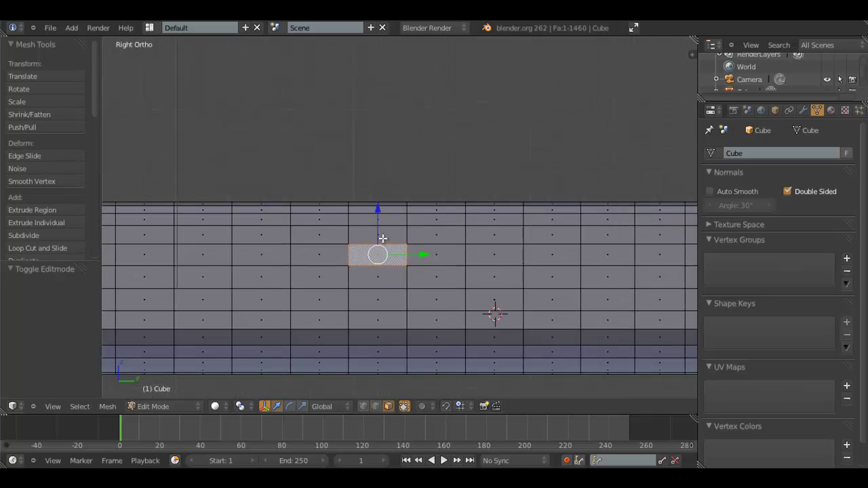
key(b)
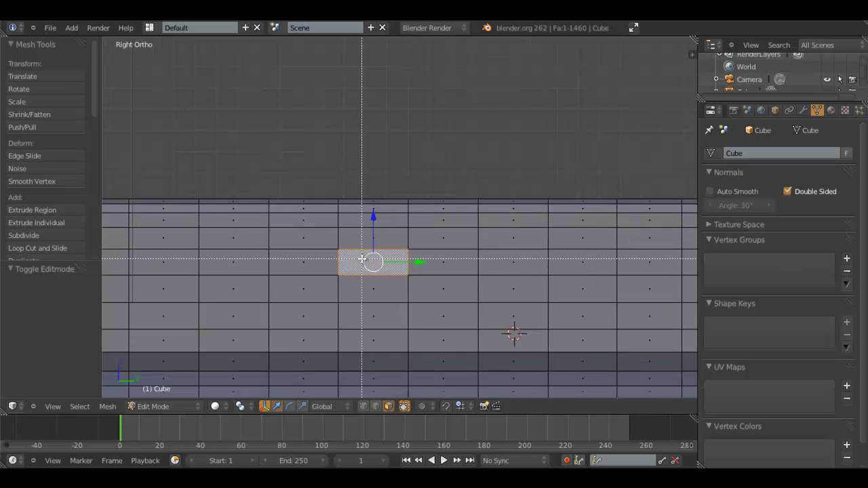
drag(360, 258, 495, 284)
Extend the selection to a three-by-three block of side faces and extrude it slightly outward as a side button
middle_drag(495, 284, 547, 329)
key(KP_3)
key(b)
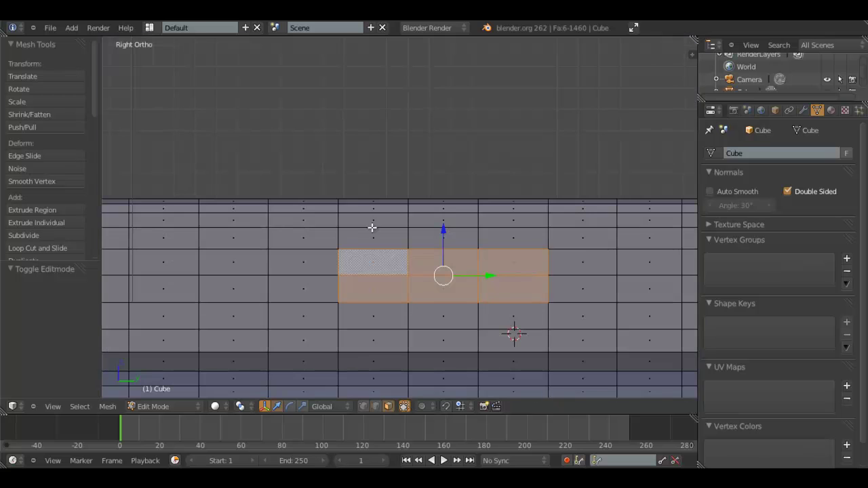
drag(357, 229, 500, 268)
middle_drag(500, 268, 473, 283)
key(e)
click(585, 336)
key(Tab)
key(Tab)
Select the column of three side faces adjoining the end of the raised side button and enable snapping to vertices
right_click(404, 250)
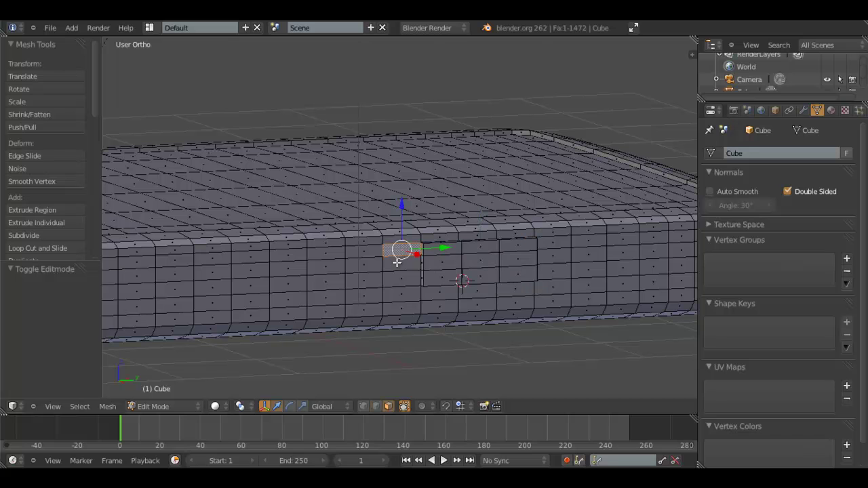
shift+right_click(397, 263)
shift+right_click(398, 276)
click(448, 407)
click(458, 407)
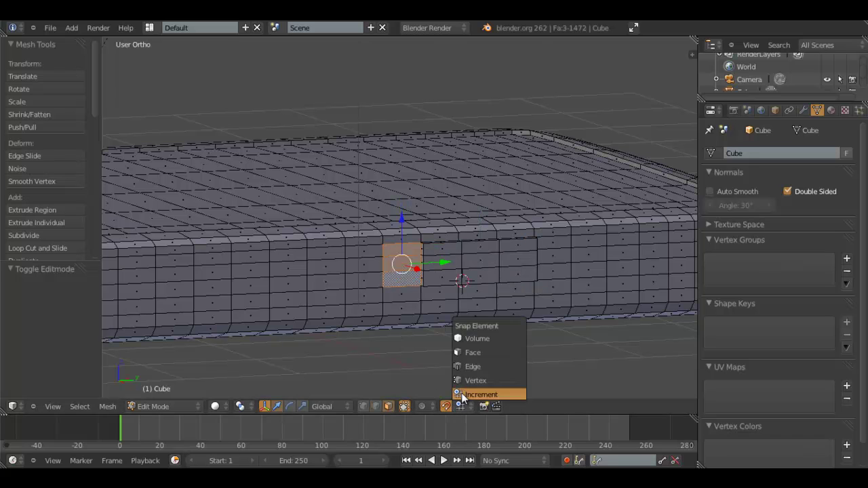
click(466, 378)
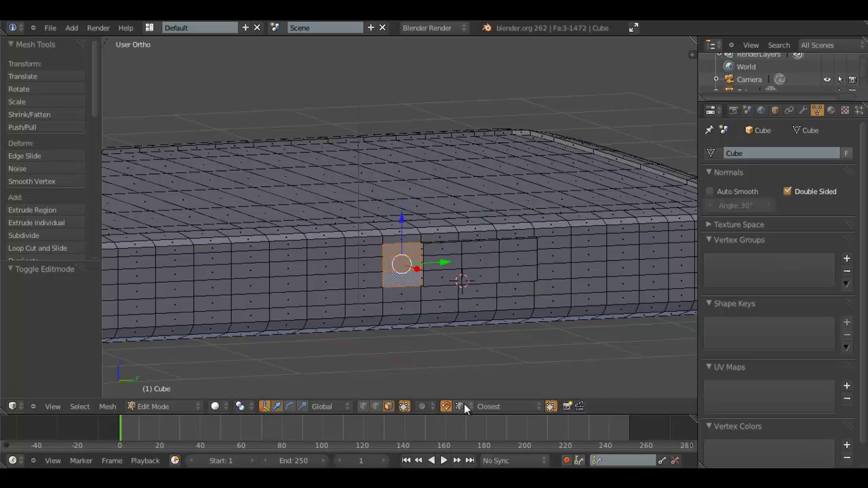
Extrude the three selected faces about 0.06 outward, snapping them flush with the raised side button to lengthen it
middle_drag(464, 333, 501, 365)
scroll(535, 342, up, 4)
shift+middle_drag(527, 339, 427, 268)
key(e)
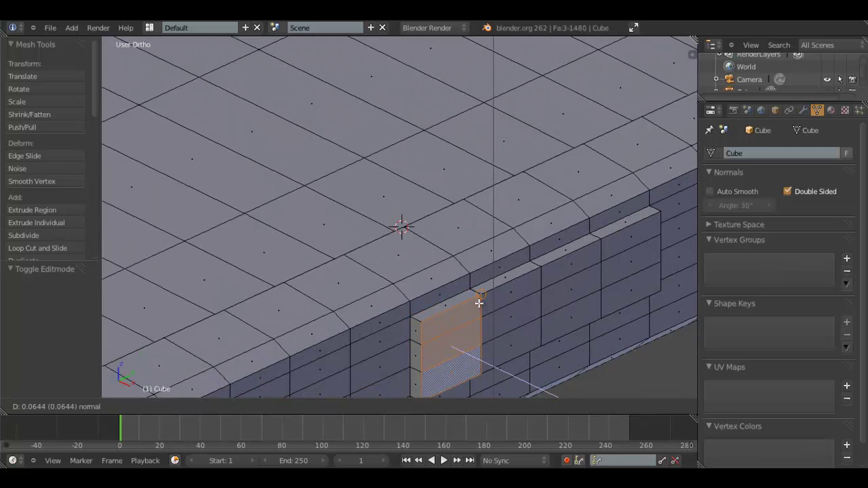
click(479, 304)
Examine the lengthened side button and the phone's short end from several angles, both as a solid and as a mesh
key(Tab)
scroll(483, 333, down, 8)
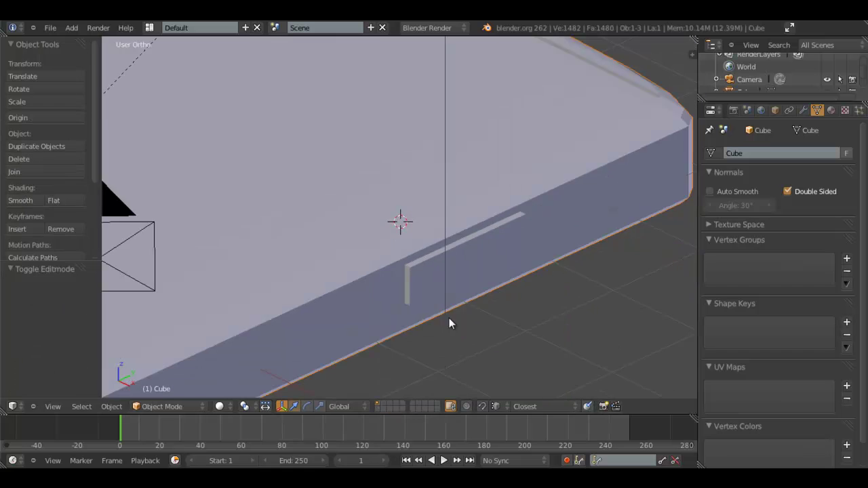
middle_drag(368, 296, 475, 285)
key(Tab)
scroll(373, 308, up, 5)
key(Tab)
middle_drag(330, 319, 401, 292)
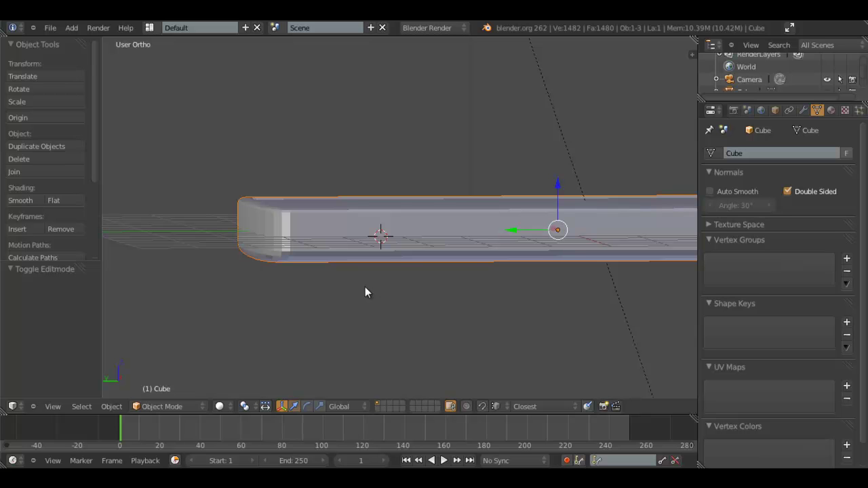
middle_drag(365, 292, 545, 265)
Add a loop cut through the middle of the face column beside the centre line of the phone's short end, working from the back view
key(Tab)
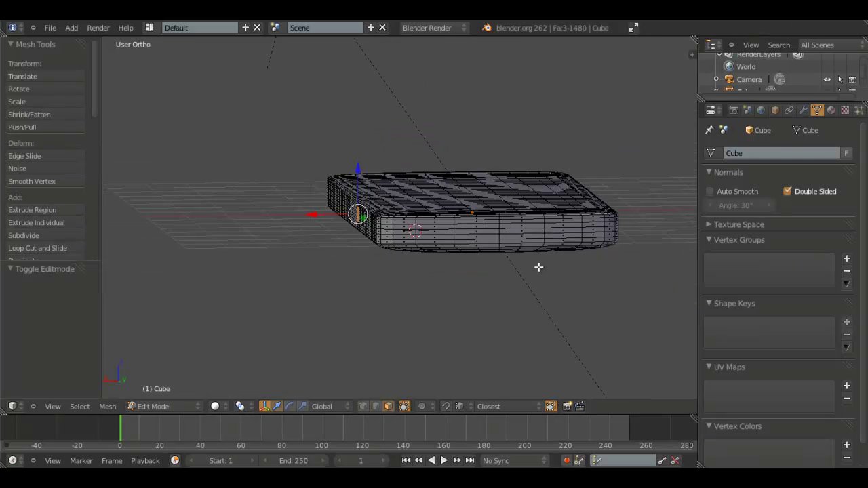
key(ctrl+KP_1)
scroll(434, 252, up, 6)
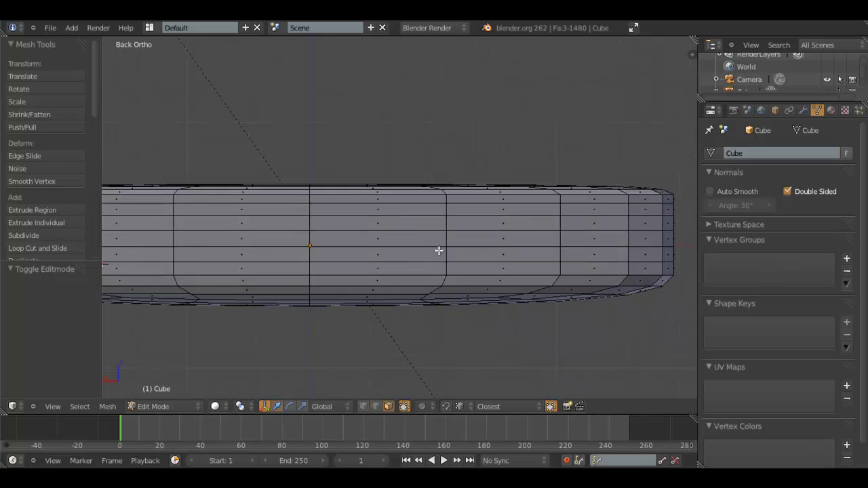
right_click(367, 242)
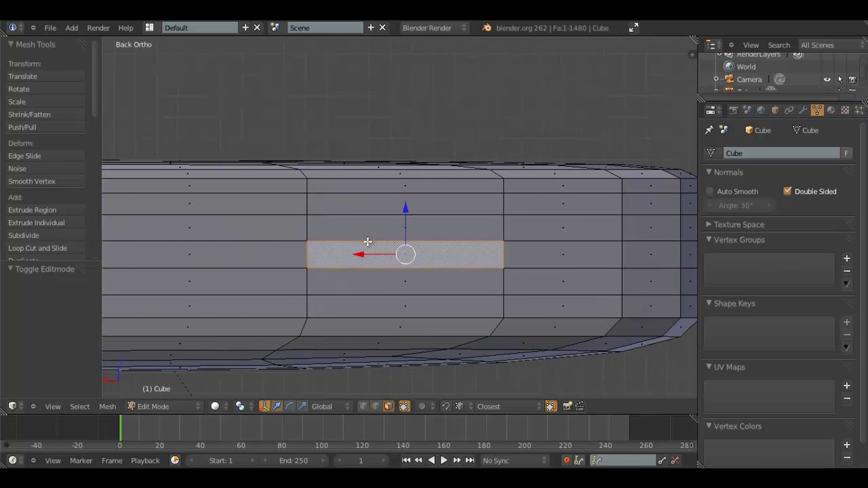
scroll(277, 225, up, 1)
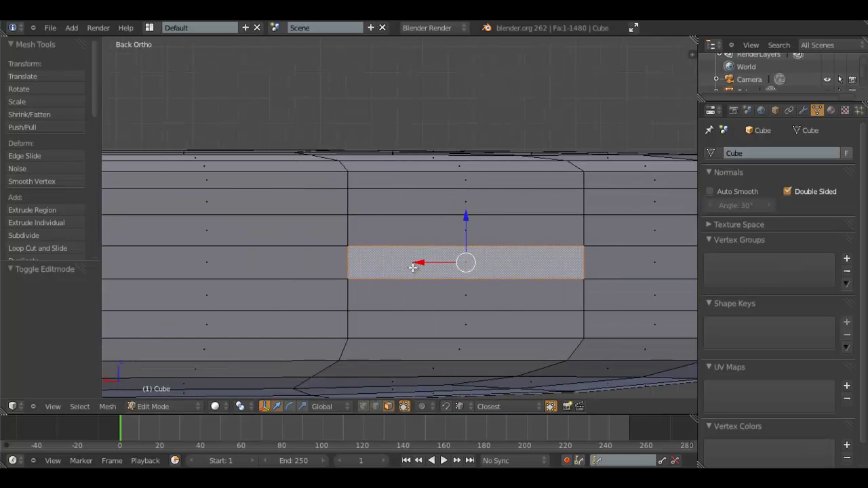
shift+middle_drag(277, 224, 365, 252)
key(Home)
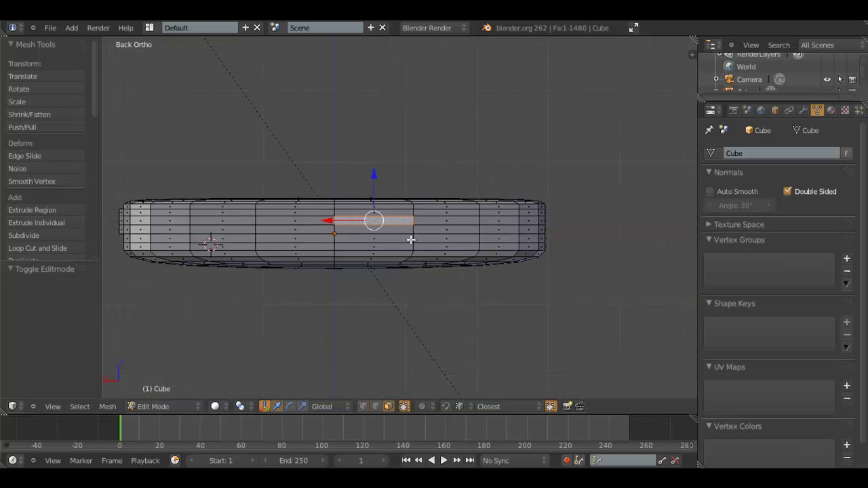
scroll(411, 240, up, 4)
right_click(401, 182)
right_click(394, 214)
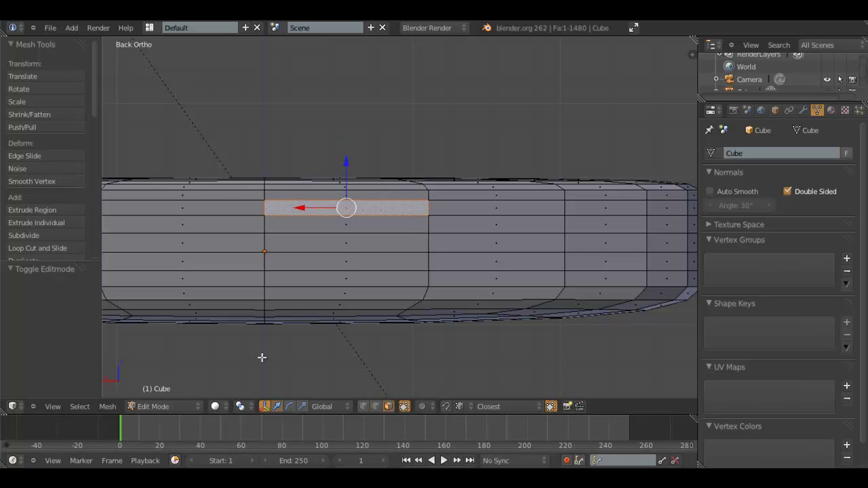
key(ctrl+r)
click(340, 198)
click(340, 198)
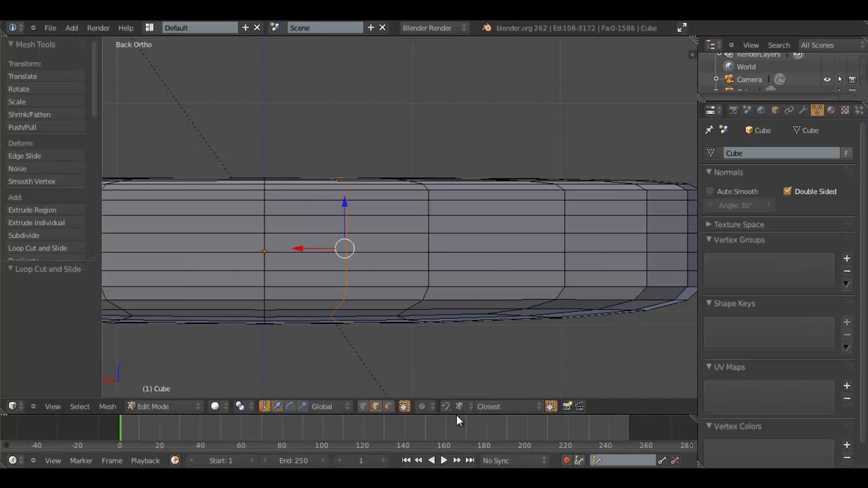
Select a block of faces two wide and five high beside the new loop cut on the short end, excluding the upper rim faces
click(389, 407)
right_click(393, 230)
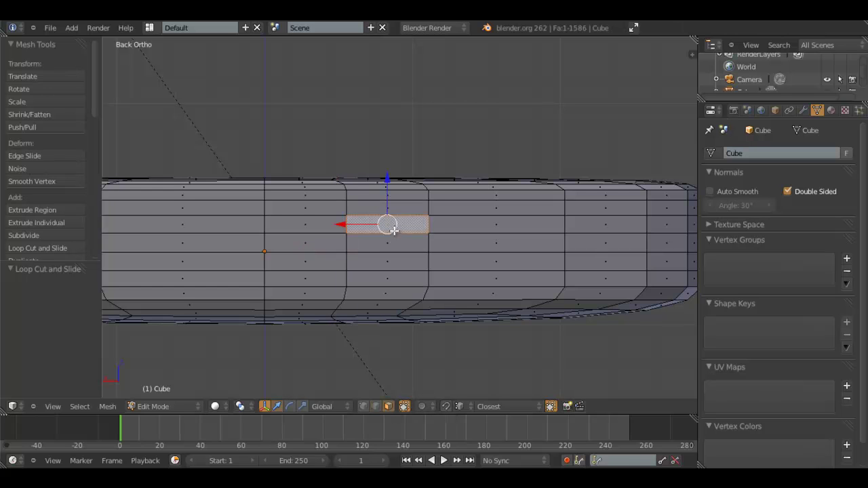
key(b)
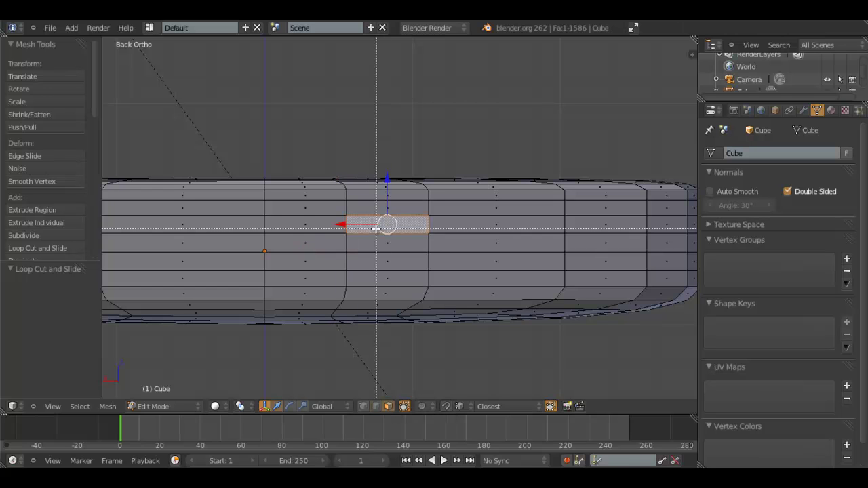
drag(354, 220, 566, 279)
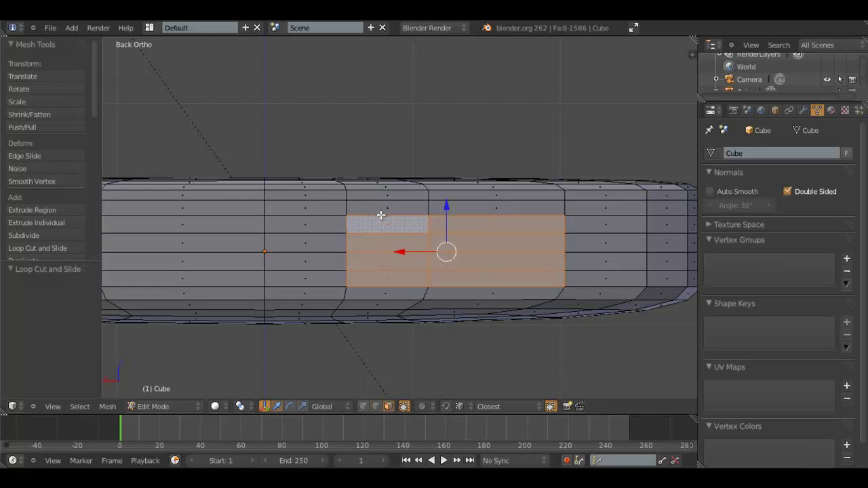
key(c)
mouse_move(407, 210)
mouse_down()
mouse_move(395, 213)
mouse_move(469, 207)
mouse_up()
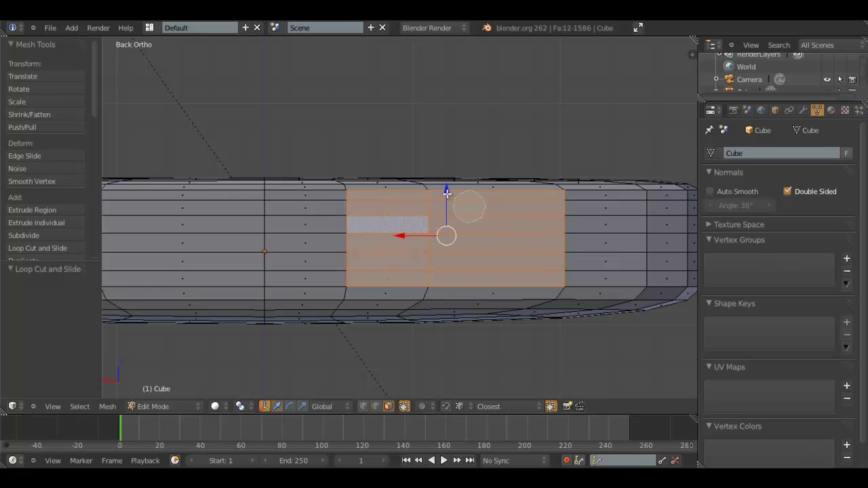
middle_drag(411, 180, 443, 182)
right_click(444, 182)
Extrude the selected block of end faces about 0.07 inward to form a port recess
scroll(570, 204, down, 1)
mouse_move(575, 204)
middle_down()
mouse_move(474, 251)
mouse_move(421, 294)
middle_up()
key(e)
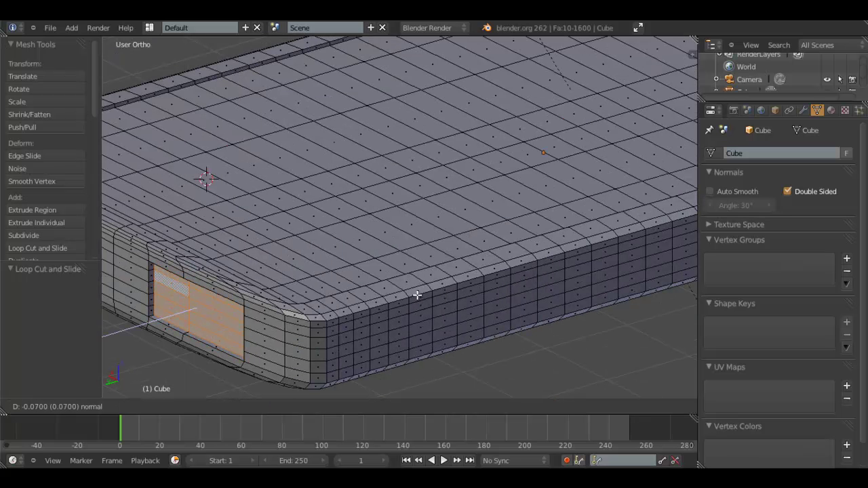
click(421, 293)
key(Tab)
middle_drag(409, 295, 416, 253)
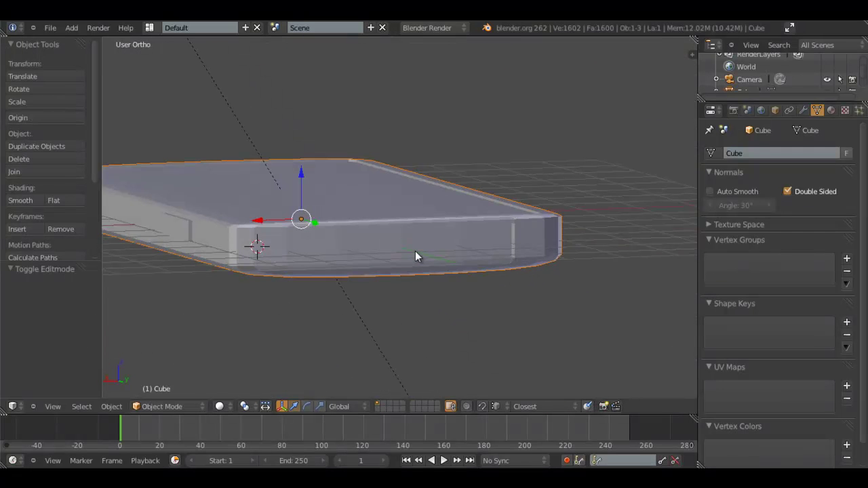
Select one middle face on the opposite half of the short end from the port recess, working from the back view
key(ctrl+KP_1)
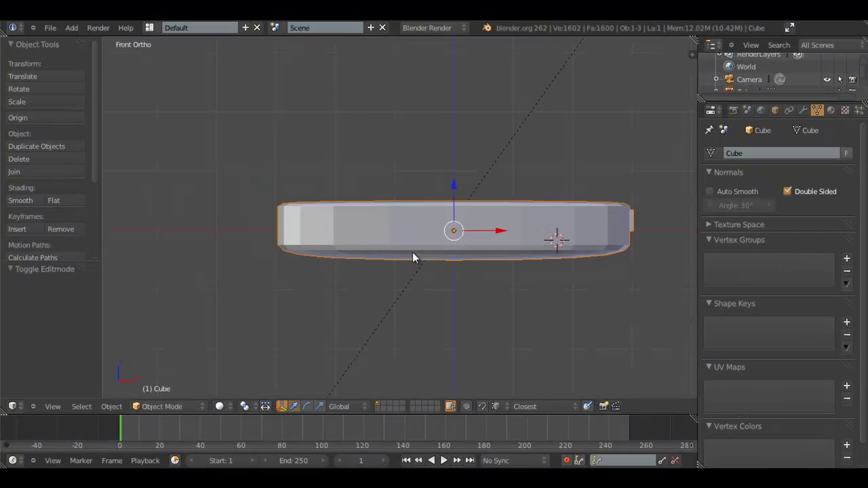
middle_drag(413, 253, 412, 285)
key(ctrl+KP_1)
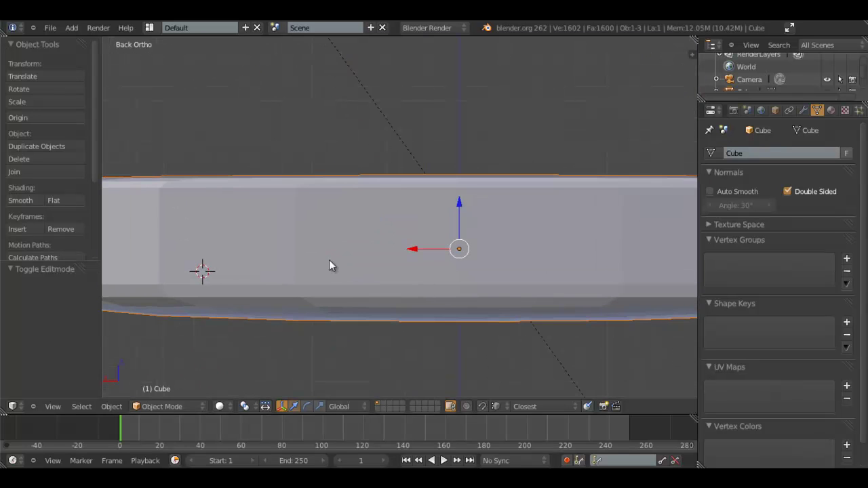
key(Tab)
scroll(304, 260, up, 2)
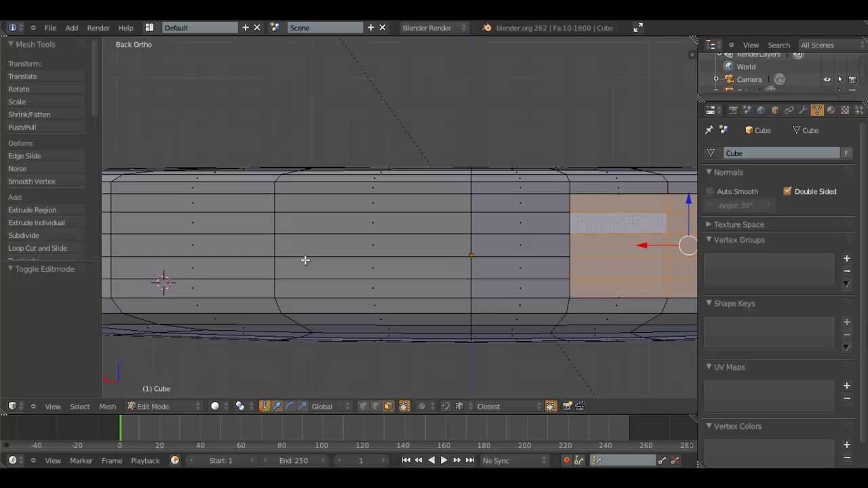
right_click(267, 247)
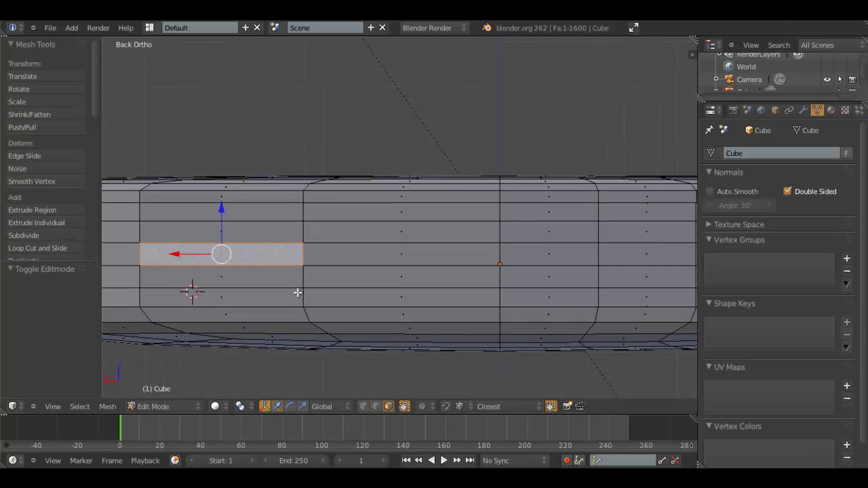
Extend the selection to the full-height column of end faces above and below that face, including the bevelled edge
mouse_move(298, 292)
shift+middle_down()
mouse_move(308, 310)
mouse_move(298, 289)
mouse_move(297, 309)
shift+middle_up()
shift+middle_drag(295, 277, 332, 219)
scroll(321, 252, up, 3)
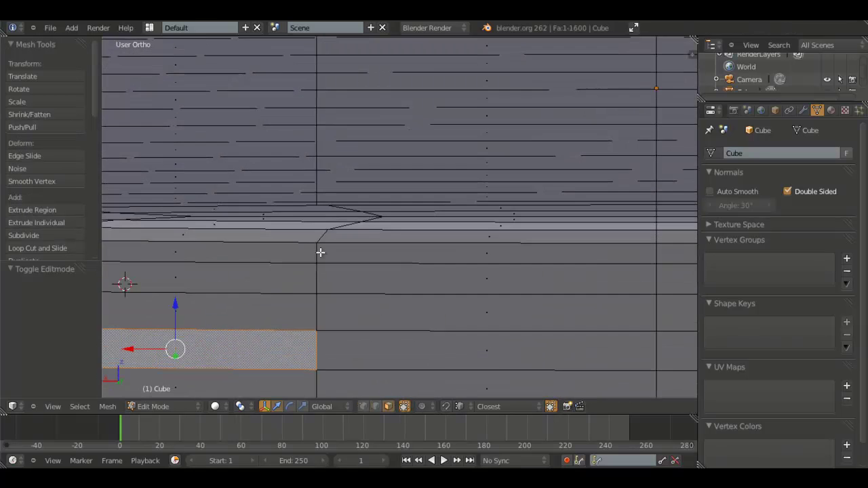
middle_drag(320, 253, 477, 97)
scroll(450, 180, down, 3)
shift+middle_drag(386, 376, 404, 313)
scroll(404, 312, up, 3)
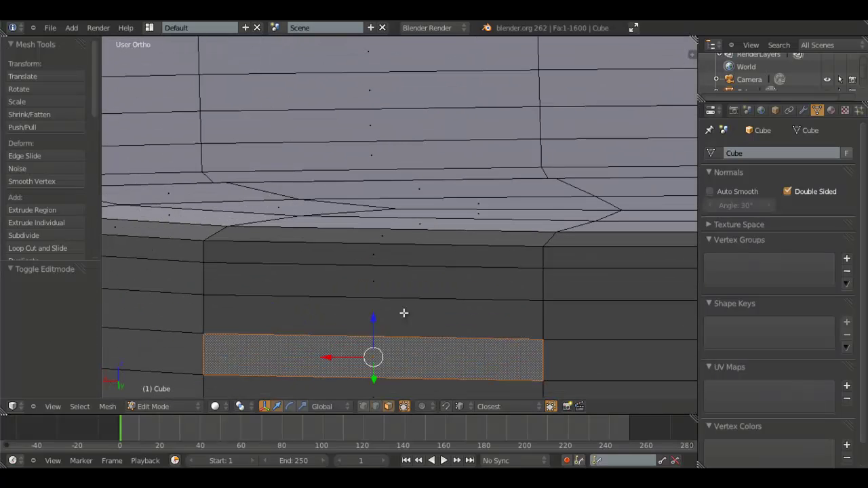
drag(399, 240, 373, 326)
right_click(373, 326)
scroll(373, 326, down, 4)
key(c)
drag(385, 280, 391, 284)
Add the narrow slanted rim faces above the column to the selection and deselect the surplus face
scroll(443, 217, up, 3)
middle_drag(448, 211, 392, 299)
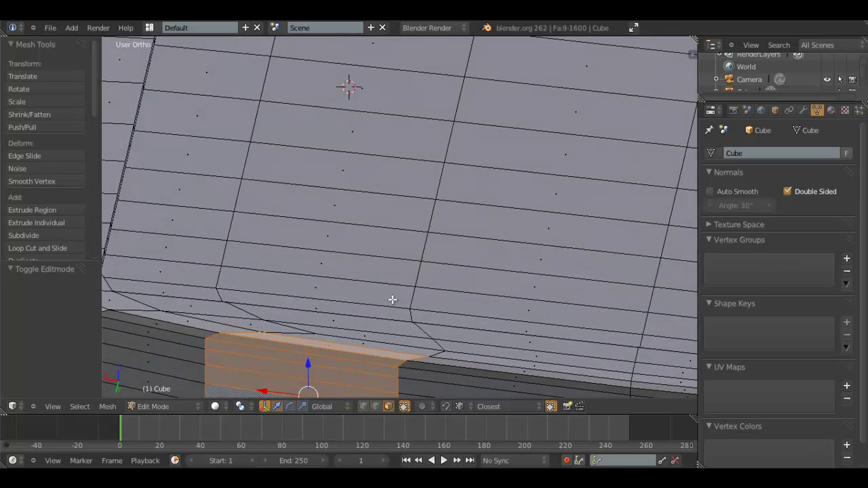
drag(356, 345, 349, 353)
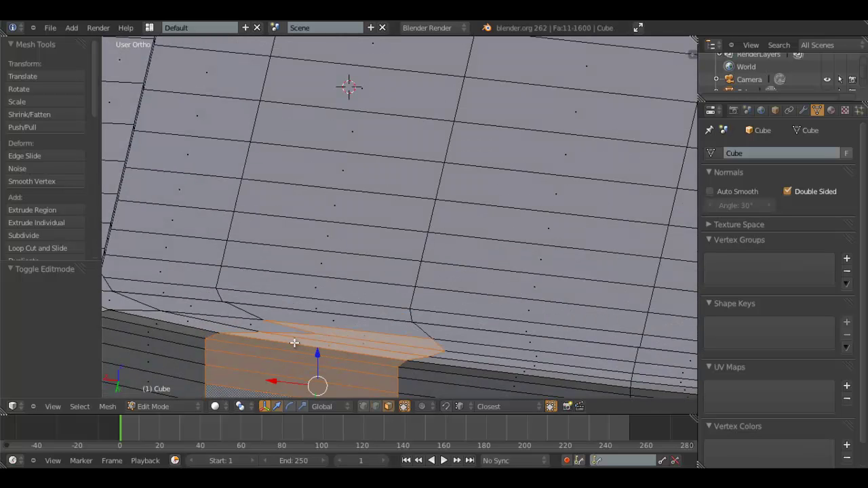
middle_drag(294, 343, 330, 335)
middle_click(376, 304)
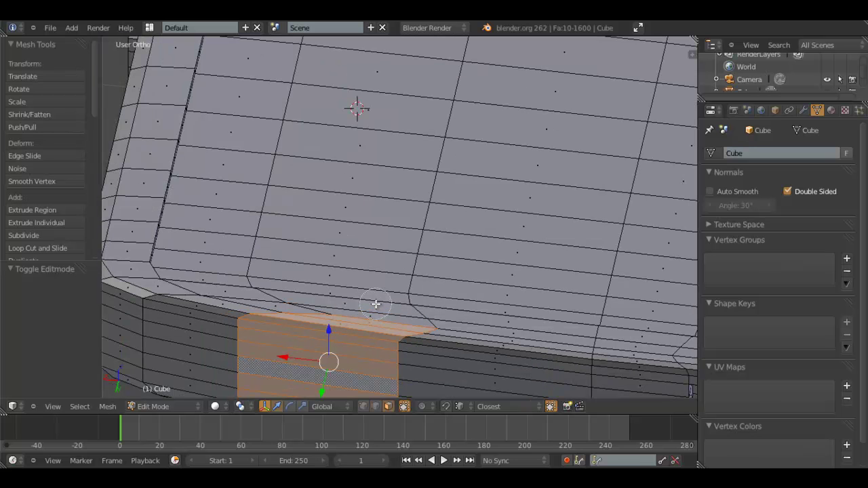
Try to extrude the selected face column inward along the global Y axis
scroll(376, 304, down, 3)
middle_drag(376, 304, 341, 287)
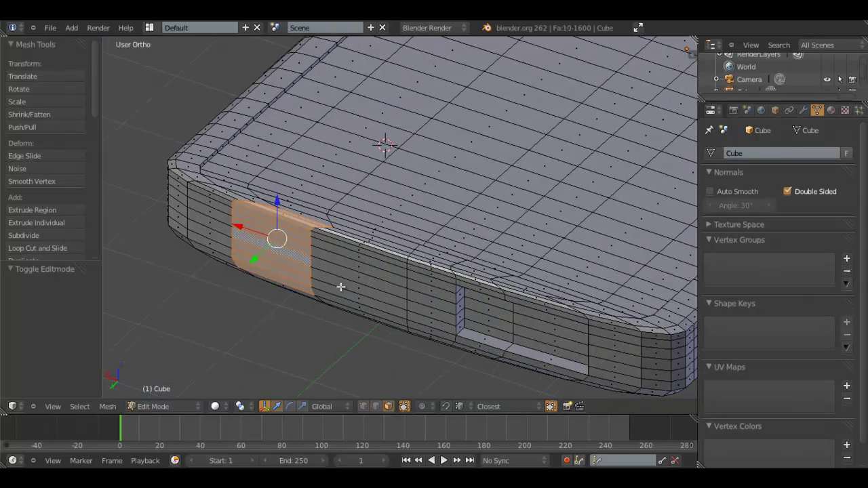
key(e)
right_click(330, 287)
key(e)
right_click(330, 288)
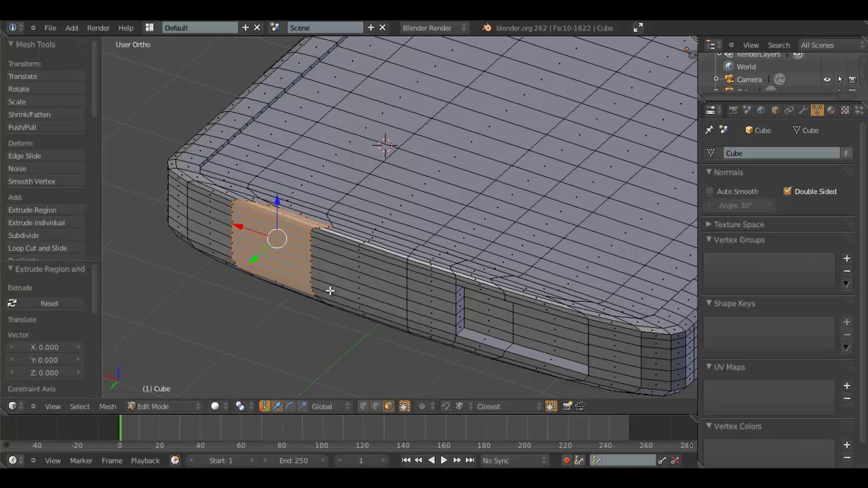
key(e)
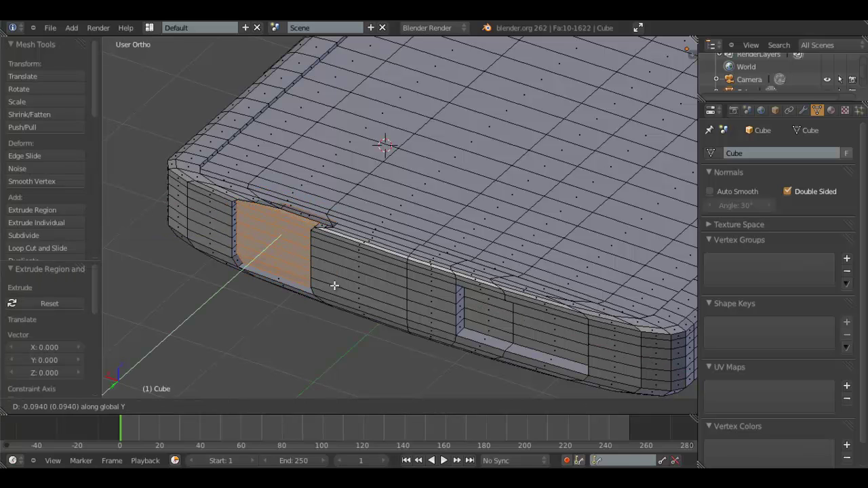
right_click(326, 294)
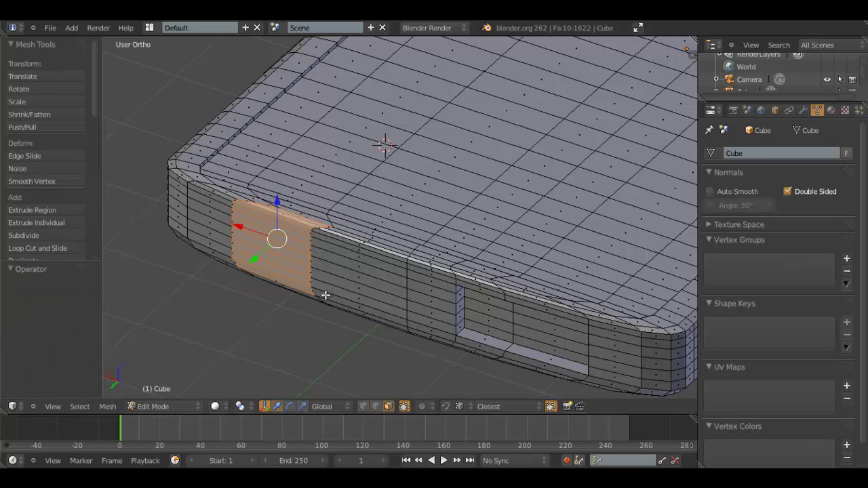
Extrude the selected face column in place, scale the new faces, and check the end in Object Mode
key(e)
right_click(326, 295)
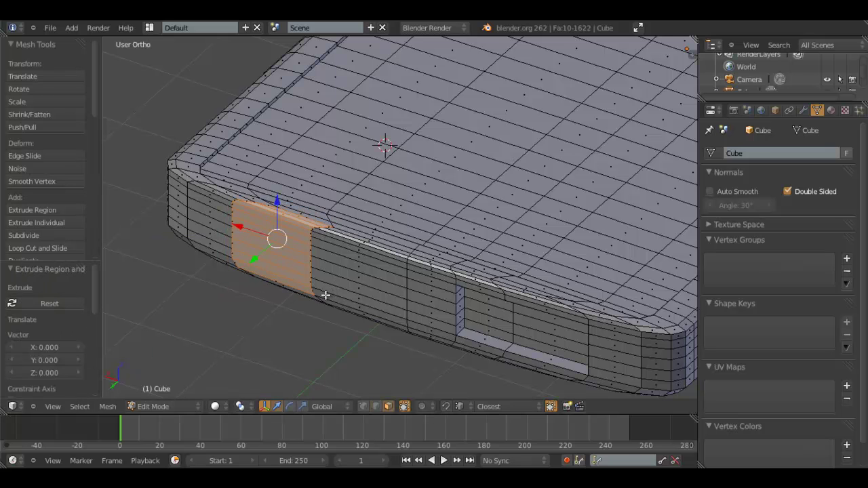
middle_drag(335, 306, 512, 246)
key(s)
click(308, 282)
key(Tab)
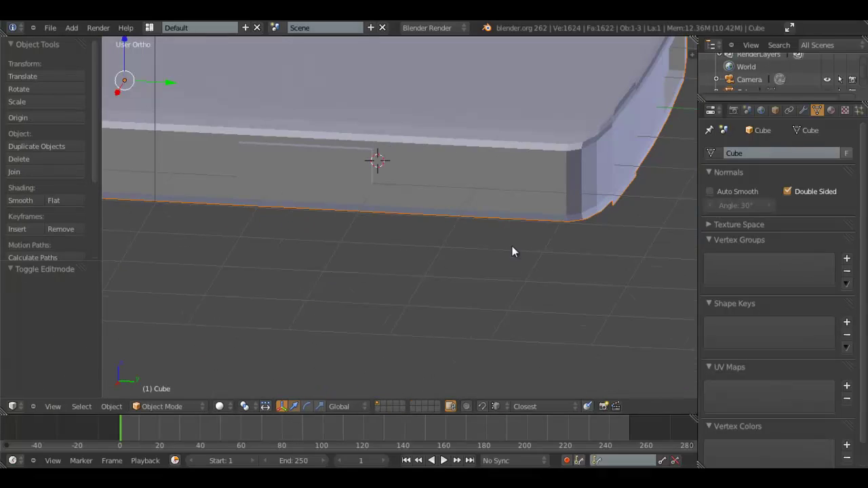
shift+middle_drag(546, 176, 451, 208)
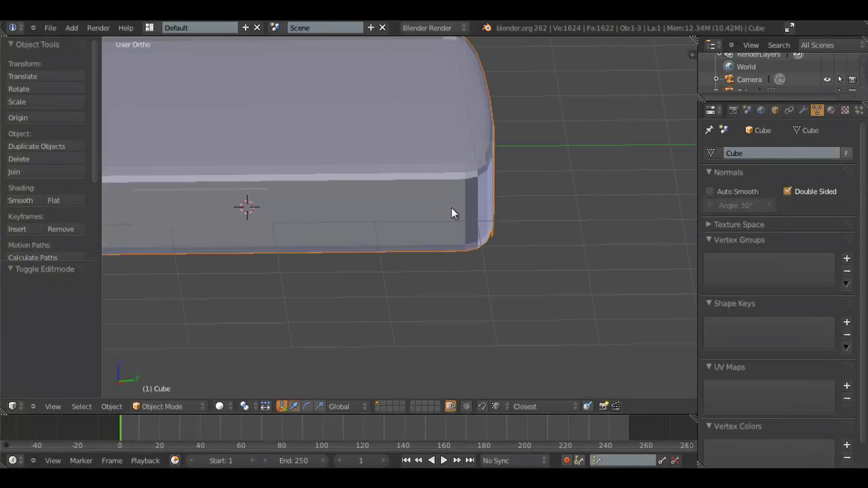
Try to scale the extruded end faces by 2.155 along Y and shift them outward from the phone
key(Tab)
middle_drag(504, 188, 378, 249)
key(s)
key(y)
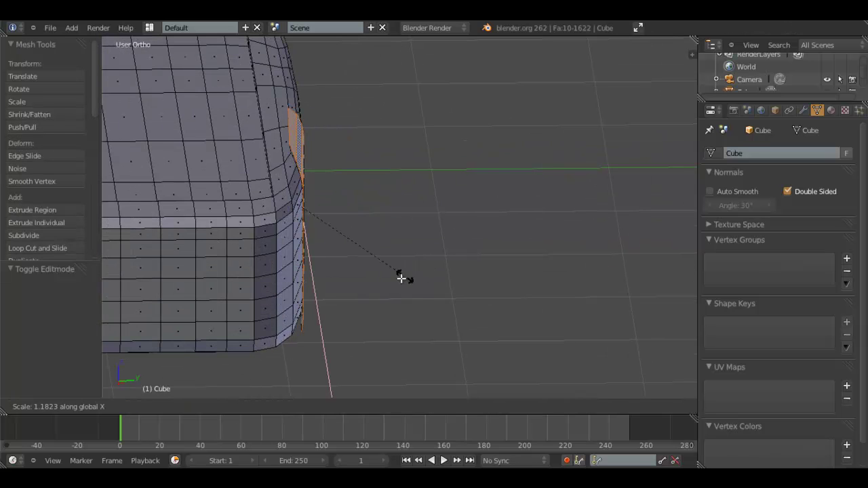
click(517, 272)
key(g)
key(y)
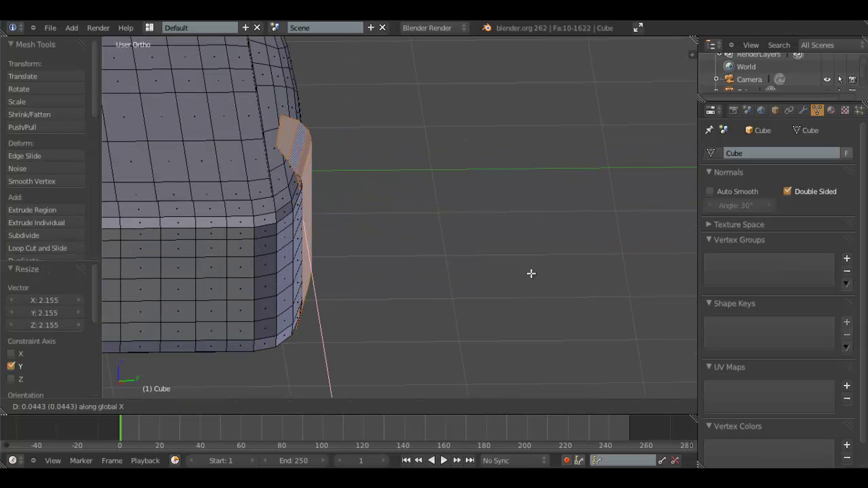
click(533, 274)
key(Tab)
middle_drag(527, 276, 432, 241)
scroll(431, 241, down, 2)
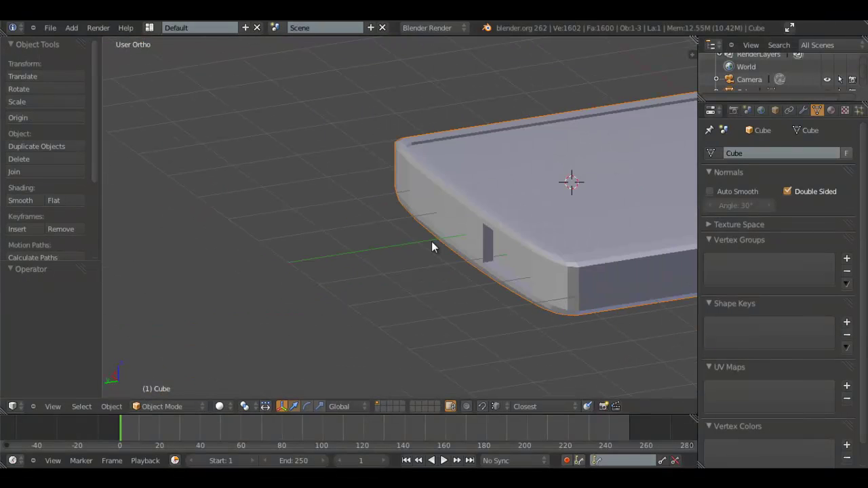
Examine both short ends of the phone and the existing recess from several angles
scroll(432, 241, up, 5)
key(Tab)
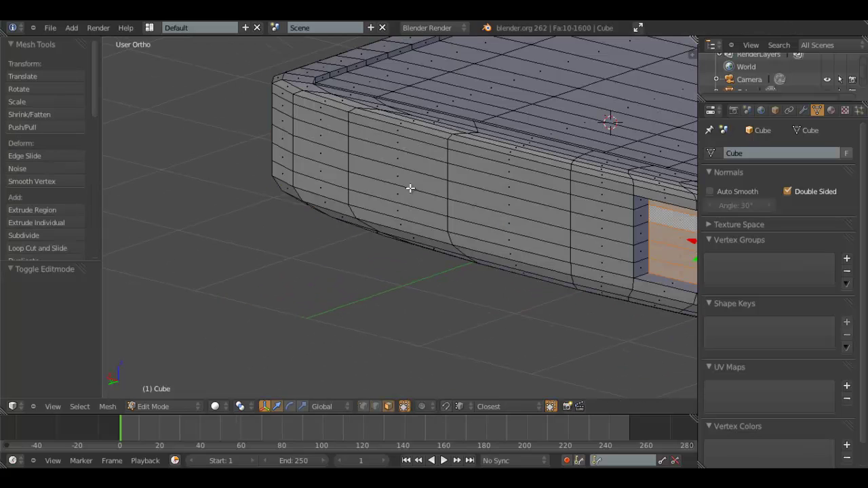
right_click(398, 182)
key(Tab)
scroll(439, 213, down, 4)
middle_drag(439, 214, 543, 226)
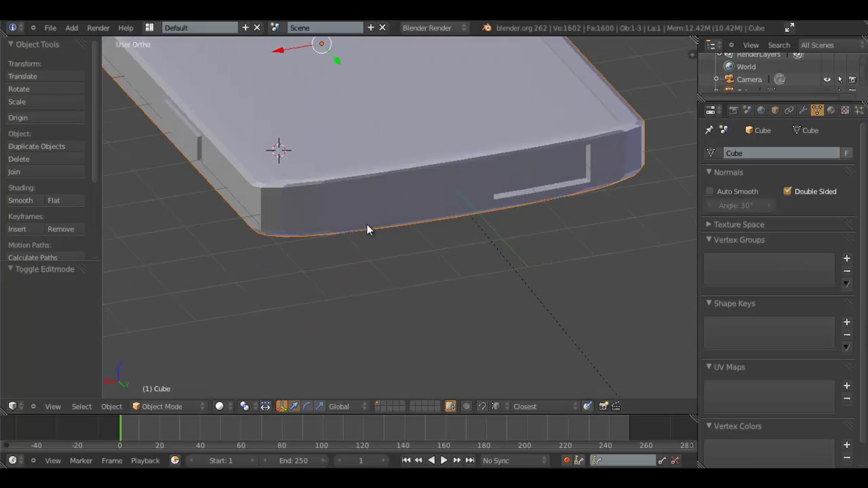
middle_drag(367, 229, 519, 224)
middle_drag(382, 266, 417, 265)
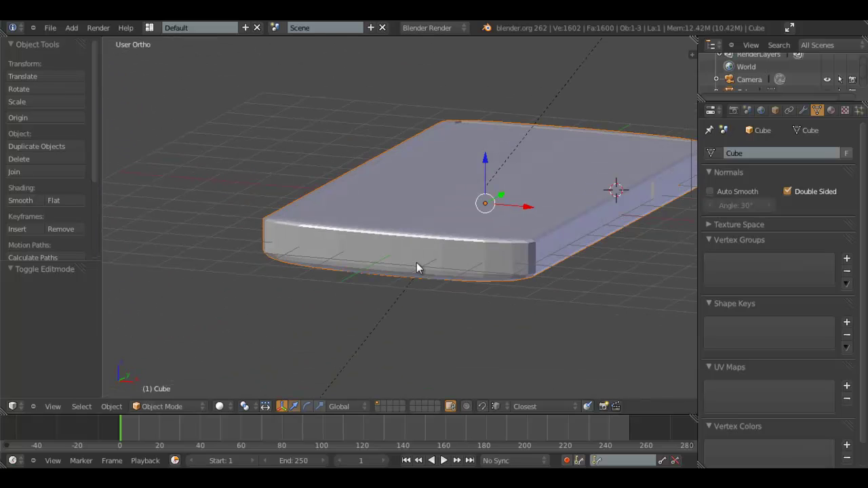
key(ctrl+KP_1)
scroll(417, 264, down, 3)
key(KP_1)
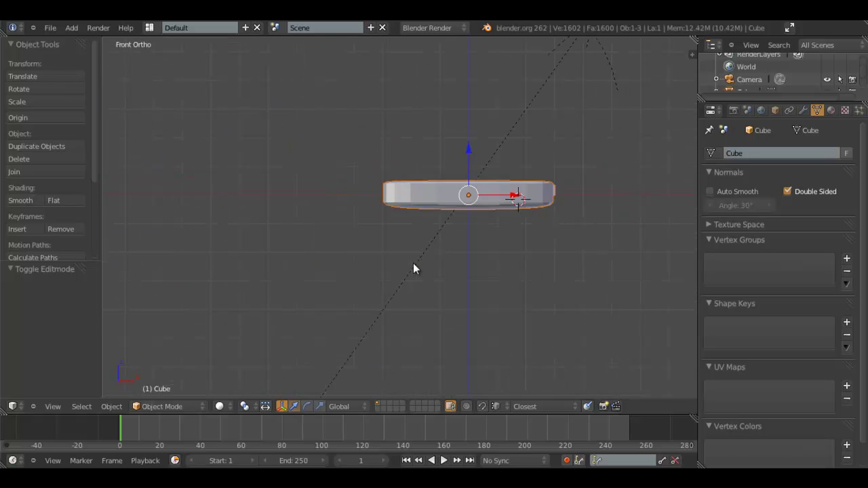
Add a centred vertical loop cut through the wide face column on the +X side of the front short end's centreline
scroll(381, 265, up, 7)
key(Tab)
key(Tab)
shift+middle_drag(496, 200, 317, 284)
key(Tab)
scroll(316, 289, up, 3)
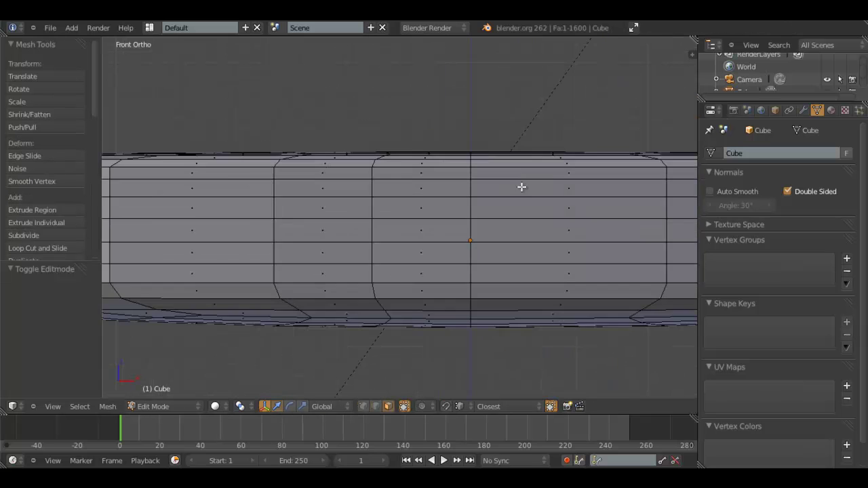
right_click(318, 215)
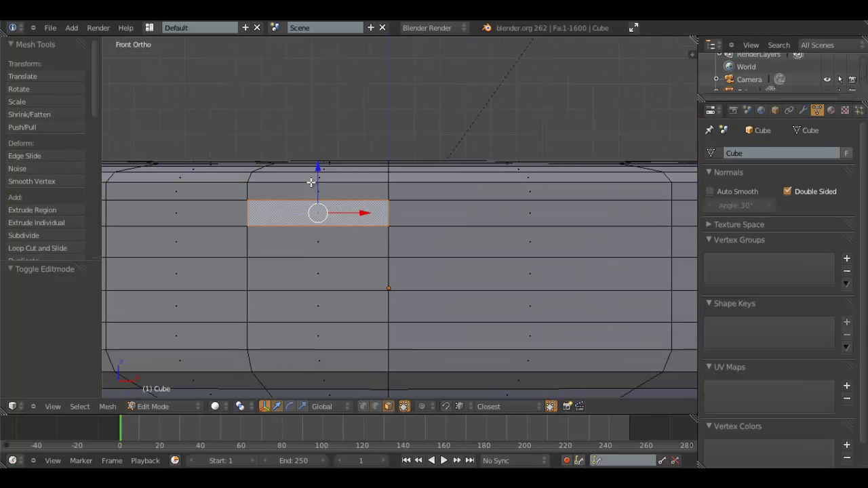
right_click(301, 194)
key(ctrl+r)
click(520, 194)
right_click(520, 194)
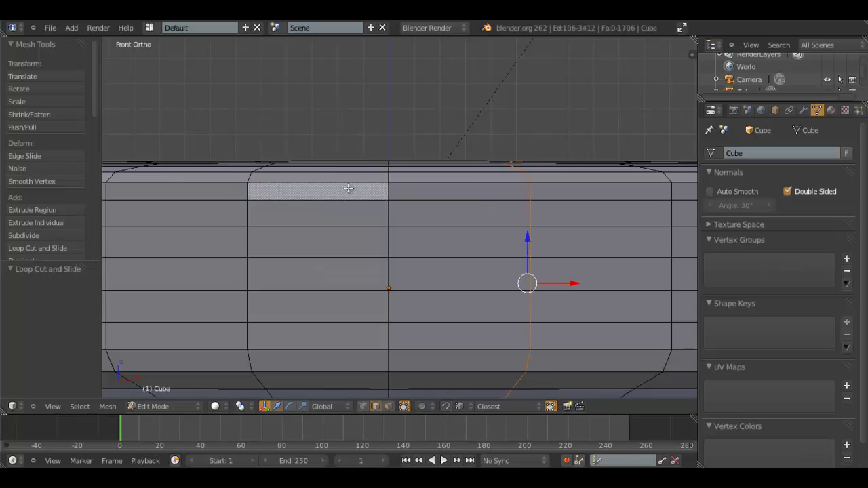
Switch to face selection and select the two adjacent faces beside the centreline, just below the upper bevel of the front end
right_click(349, 184)
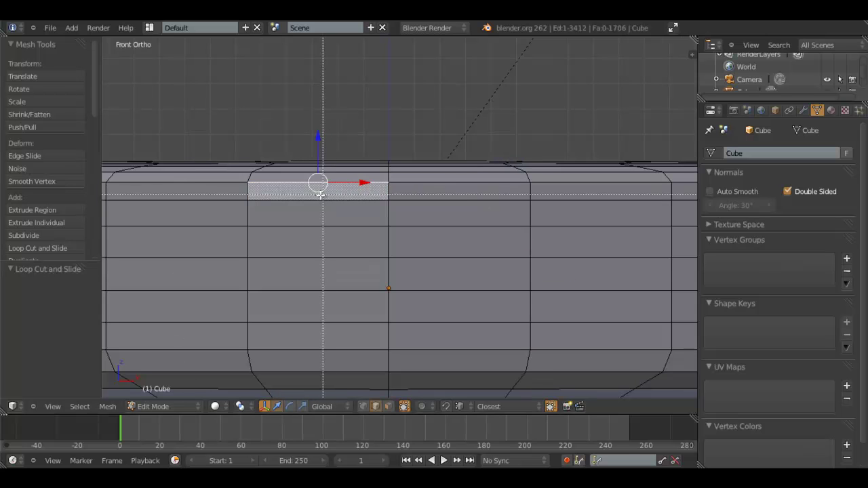
click(391, 408)
right_click(431, 205)
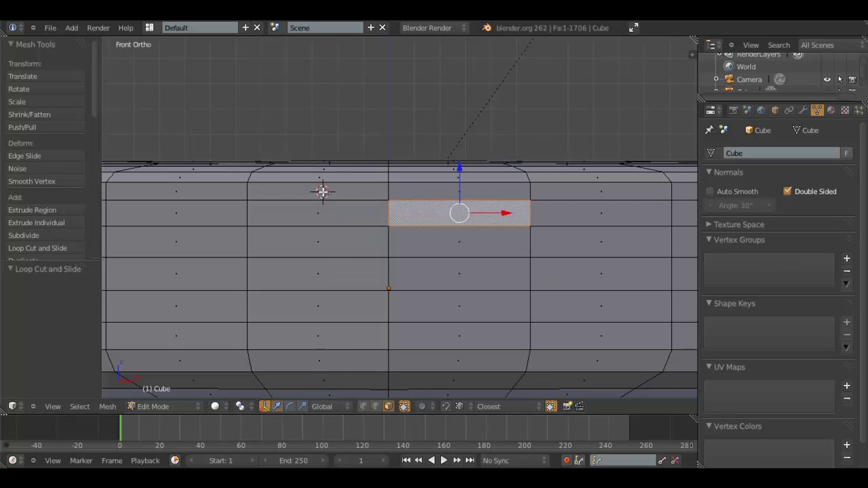
right_click(323, 192)
right_click(464, 190)
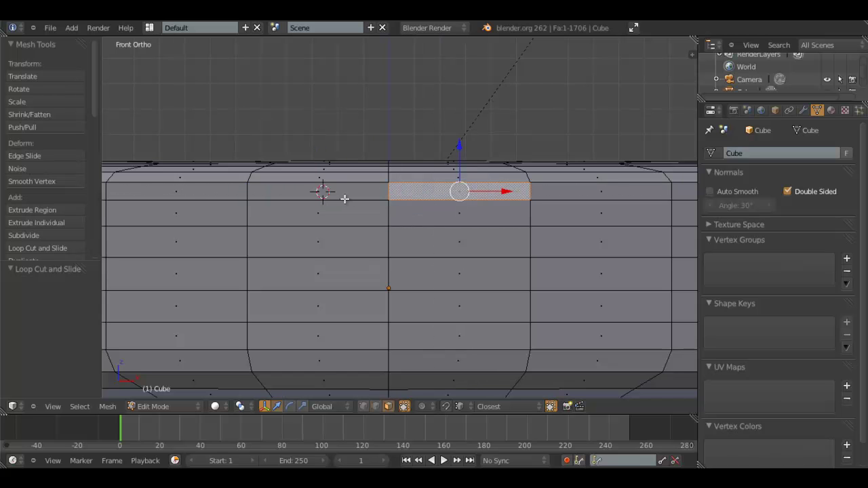
shift+right_click(343, 197)
Extrude the two selected faces inward to form a shallow slot, and check it in Object Mode
middle_drag(405, 208, 386, 326)
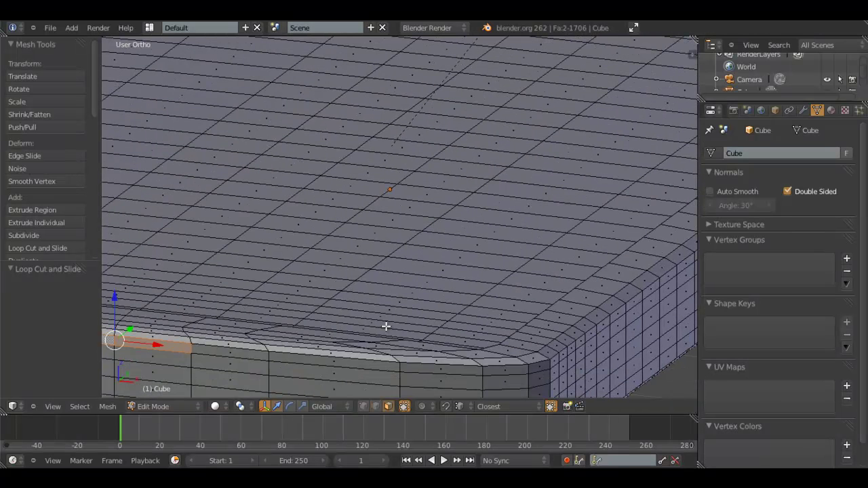
key(e)
click(393, 322)
key(Tab)
scroll(393, 322, down, 4)
shift+middle_drag(348, 302, 413, 246)
middle_drag(414, 249, 402, 169)
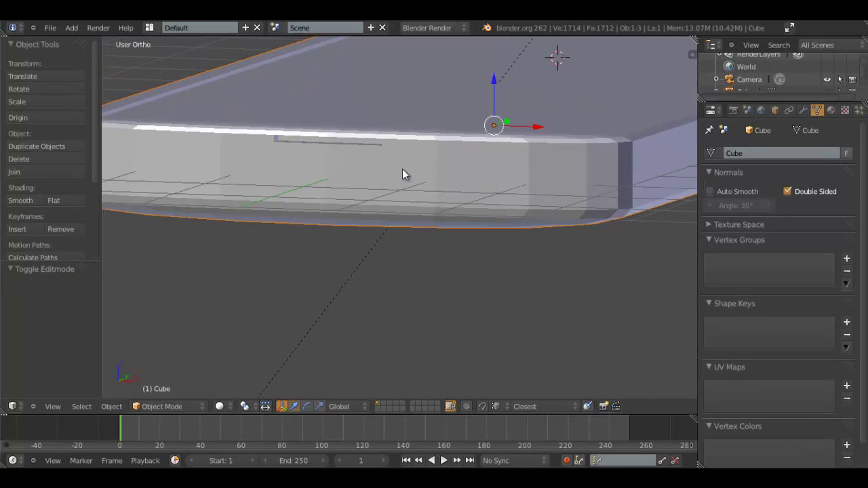
key(KP_1)
Scale the whole phone slightly narrower along the global X axis in wireframe display, and return to solid shading
middle_drag(471, 167, 197, 307)
scroll(363, 261, down, 4)
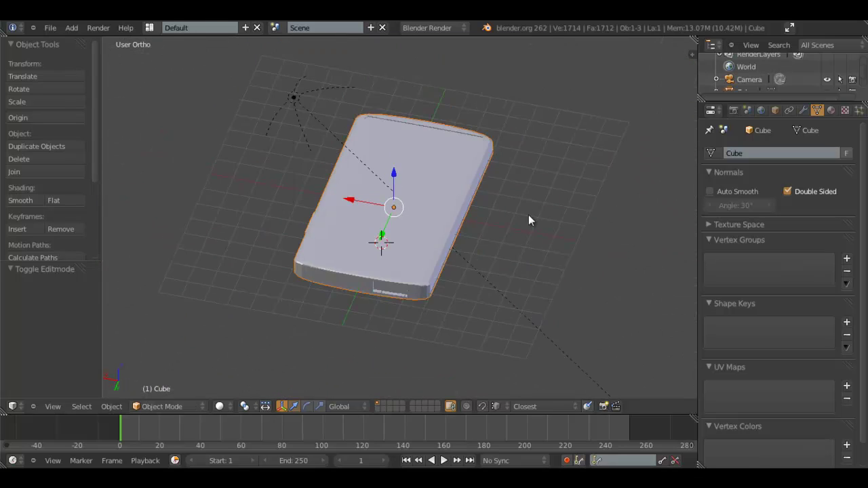
mouse_move(528, 215)
middle_down()
mouse_move(395, 219)
mouse_move(292, 201)
mouse_move(263, 217)
mouse_move(508, 219)
mouse_move(474, 222)
middle_up()
scroll(549, 213, up, 3)
key(z)
key(s)
key(x)
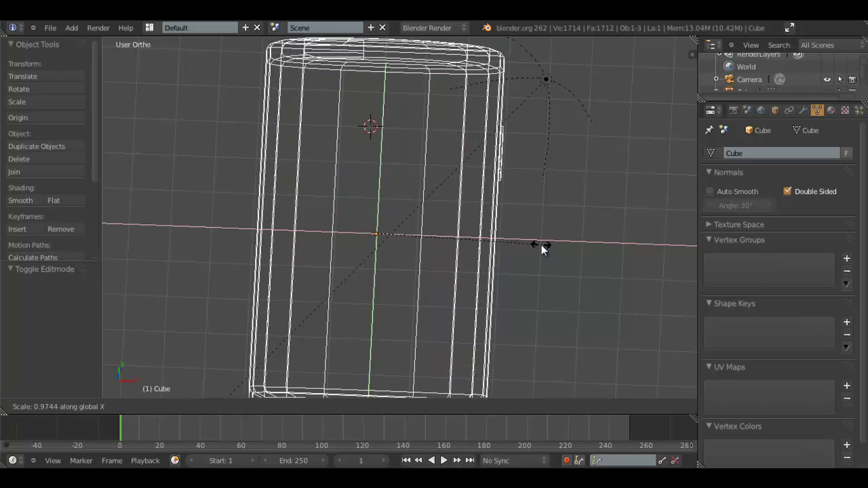
click(530, 245)
key(Tab)
mouse_move(521, 244)
middle_down()
mouse_move(364, 249)
mouse_move(573, 250)
mouse_move(442, 200)
mouse_move(306, 176)
middle_up()
key(Tab)
key(z)
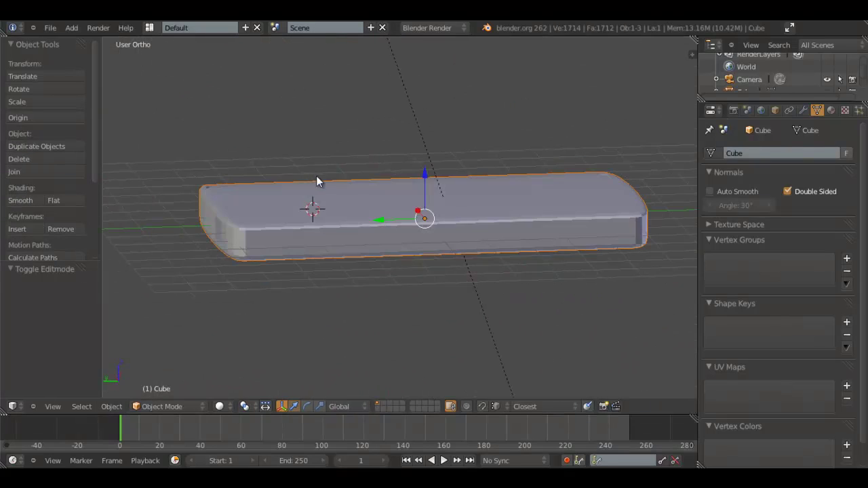
scroll(374, 264, up, 2)
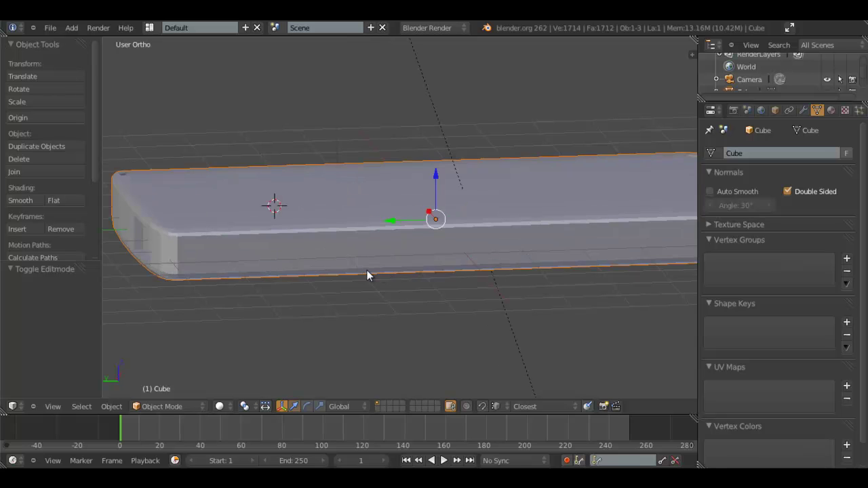
key(ctrl+KP_3)
scroll(209, 431, up, 3)
key(Tab)
scroll(260, 229, up, 4)
shift+middle_drag(280, 237, 264, 155)
key(s)
key(z)
key(Return)
Clear the selection and box-select a block of side faces five wide and three high on the phone's -X long side
key(a)
key(z)
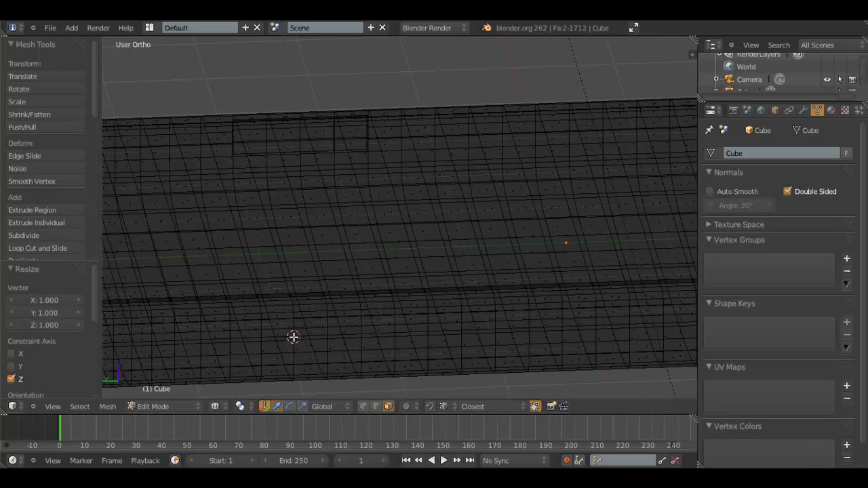
right_click(293, 337)
right_click(309, 344)
key(z)
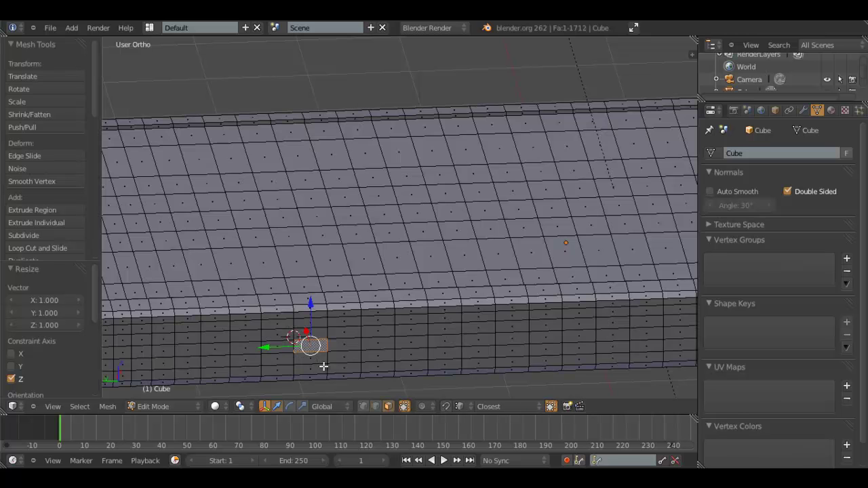
key(KP_1)
key(KP_3)
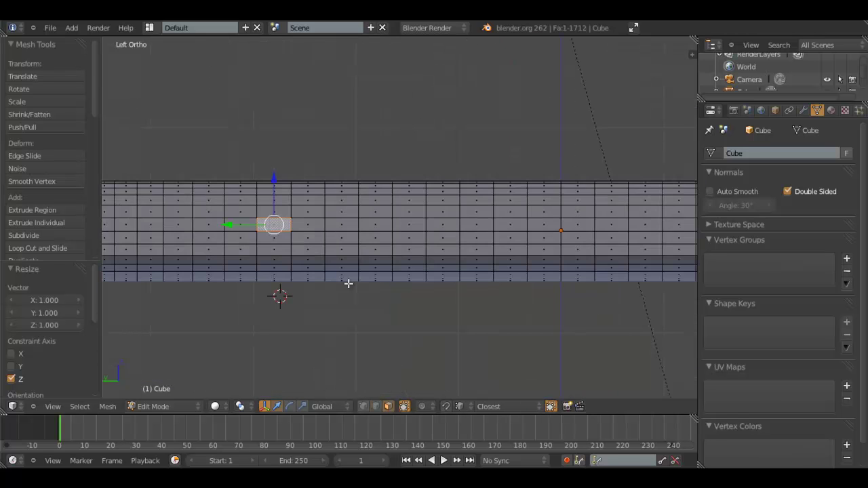
scroll(350, 283, up, 4)
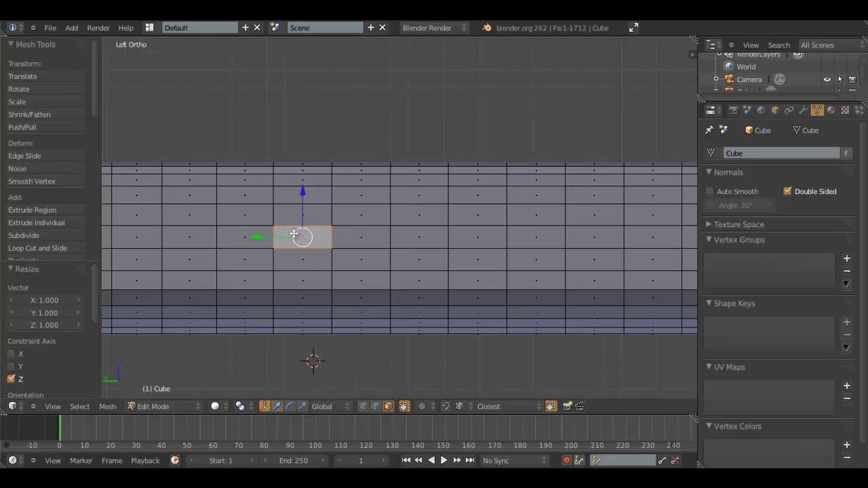
scroll(294, 234, down, 2)
key(b)
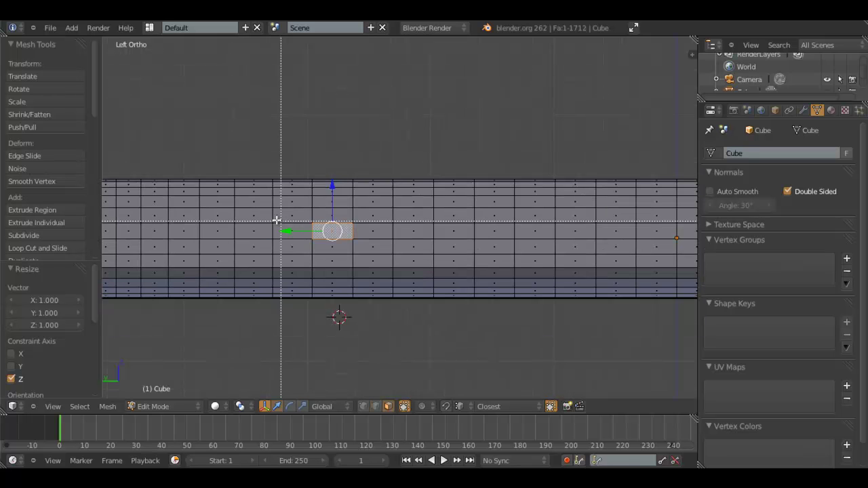
drag(251, 213, 415, 246)
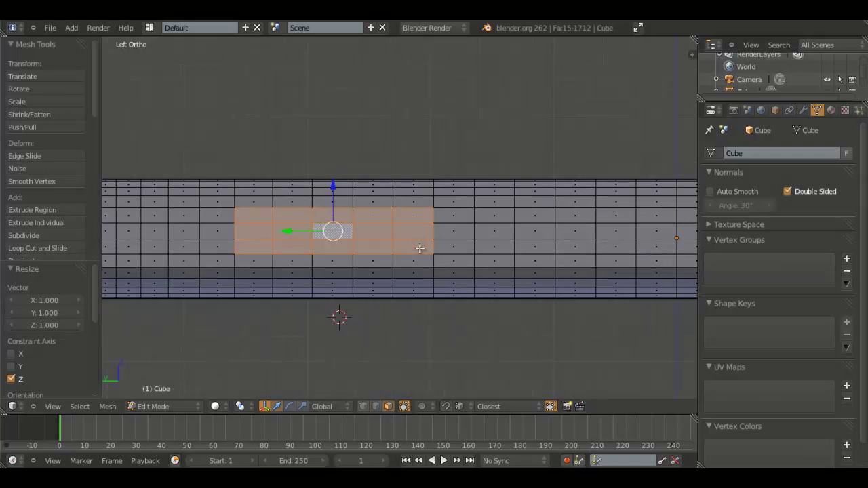
Extrude the selected side faces slightly outward as a raised side button, and check it in Object Mode
middle_drag(419, 248, 443, 246)
key(e)
click(440, 234)
key(Tab)
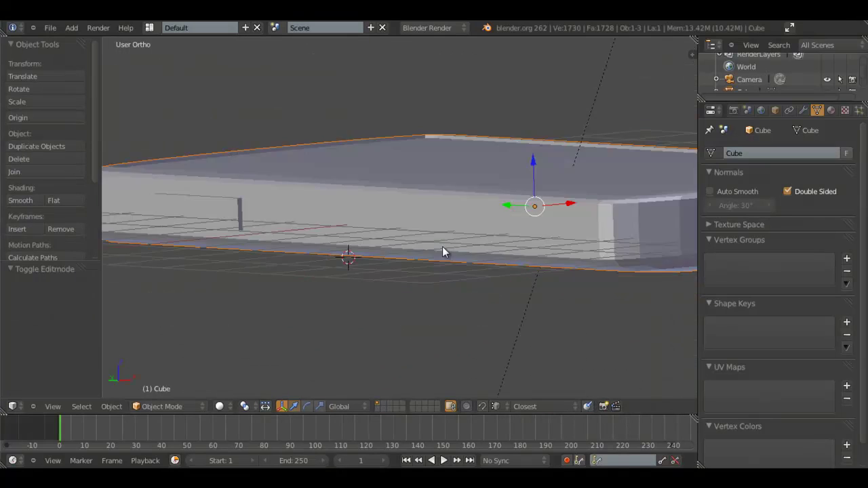
Switch to vertex selection and select the lower corner vertices of the raised side button
key(KP_3)
key(ctrl+KP_3)
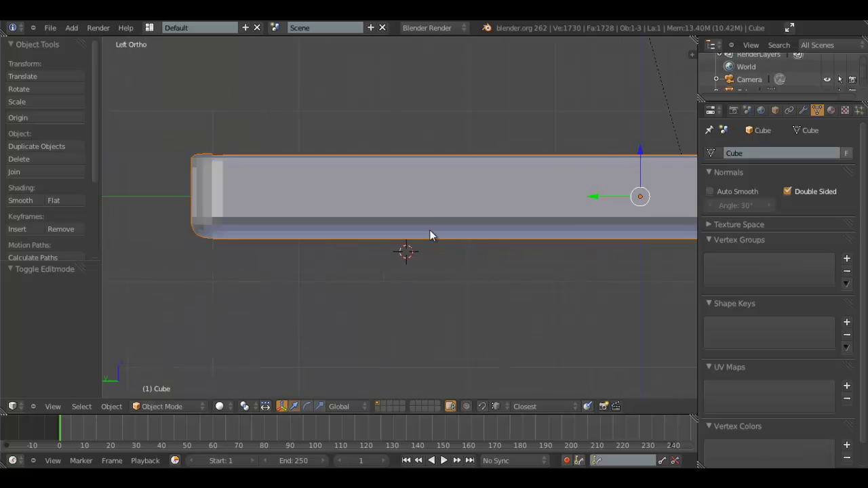
key(Tab)
shift+middle_drag(478, 203, 392, 218)
scroll(391, 218, up, 2)
click(360, 406)
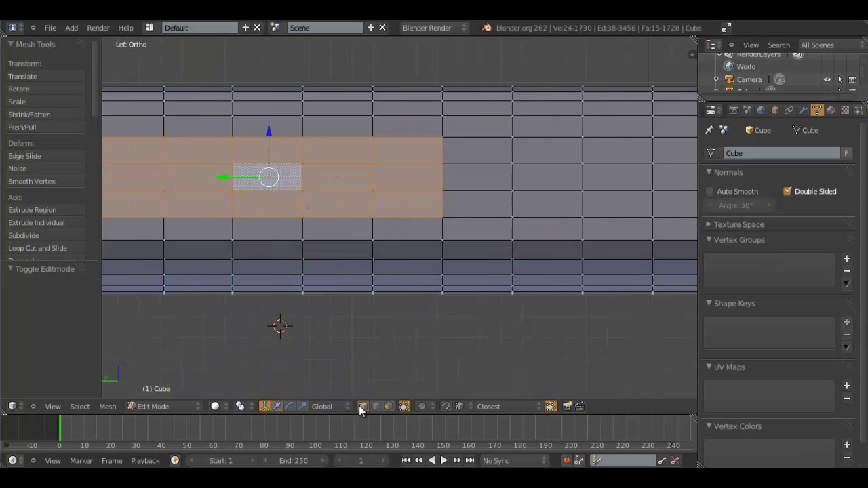
shift+middle_drag(339, 317, 444, 316)
right_click(550, 225)
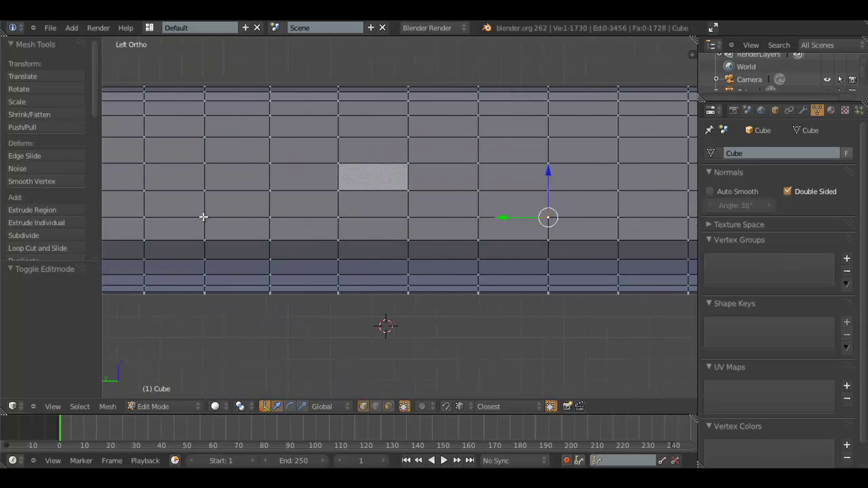
Add the two upper outer corner vertices of the raised side button to the selection
middle_drag(212, 147, 269, 249)
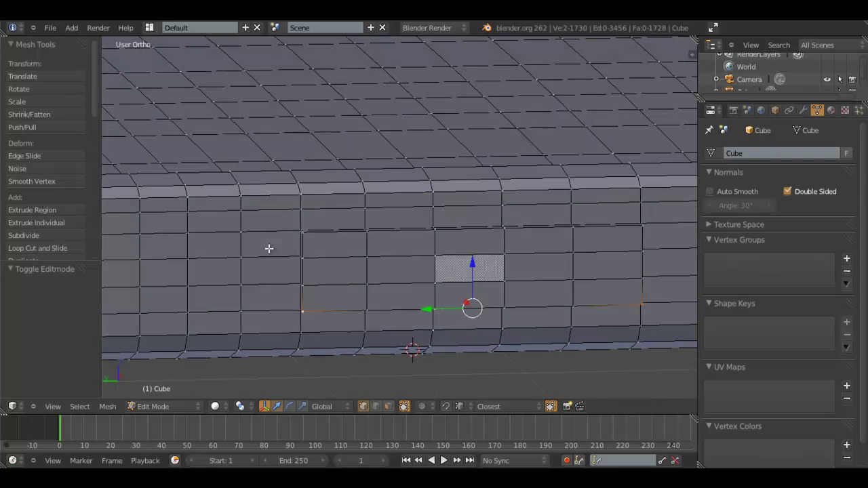
shift+right_click(303, 233)
shift+right_click(640, 225)
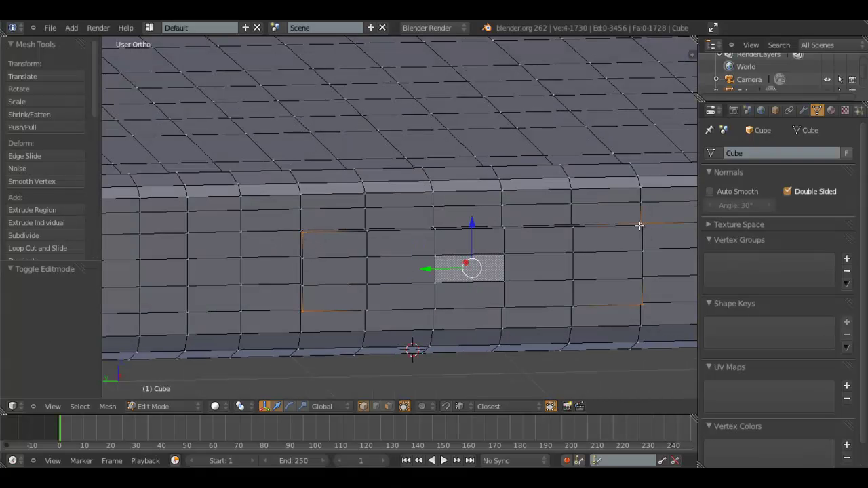
scroll(647, 248, up, 2)
shift+middle_drag(647, 248, 473, 267)
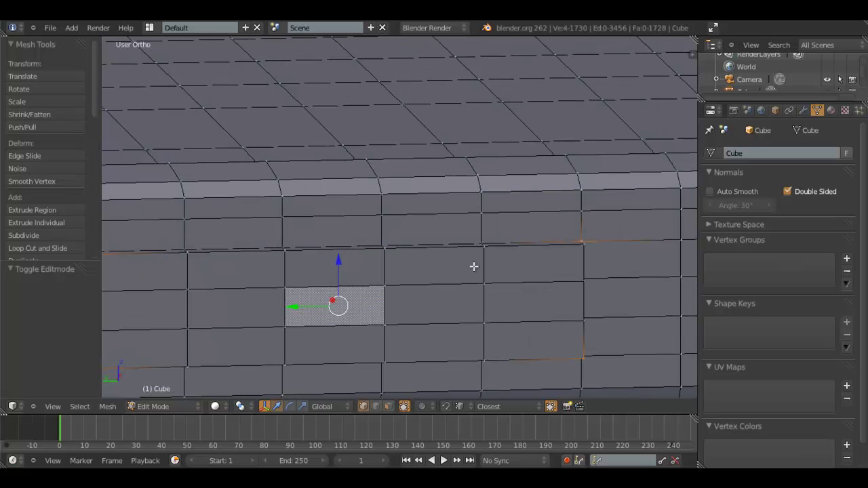
shift+right_click(580, 238)
shift+right_click(588, 248)
scroll(577, 291, down, 3)
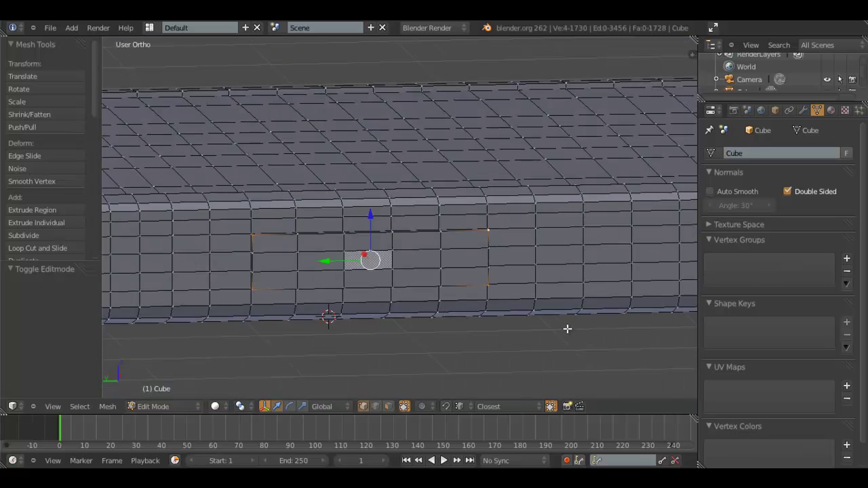
Scale the four button corners to 0.891 along Z to taper its ends, and check the shape in Object Mode
key(s)
key(z)
click(554, 299)
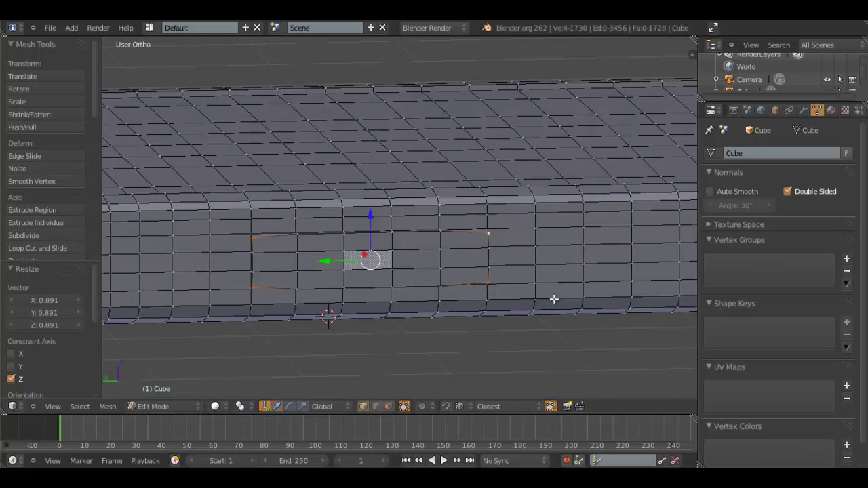
key(Tab)
middle_drag(564, 316, 545, 306)
Return to Edit Mode and select the eight outer vertices along both short ends of the raised side button
key(Tab)
middle_drag(473, 279, 282, 257)
right_click(181, 222)
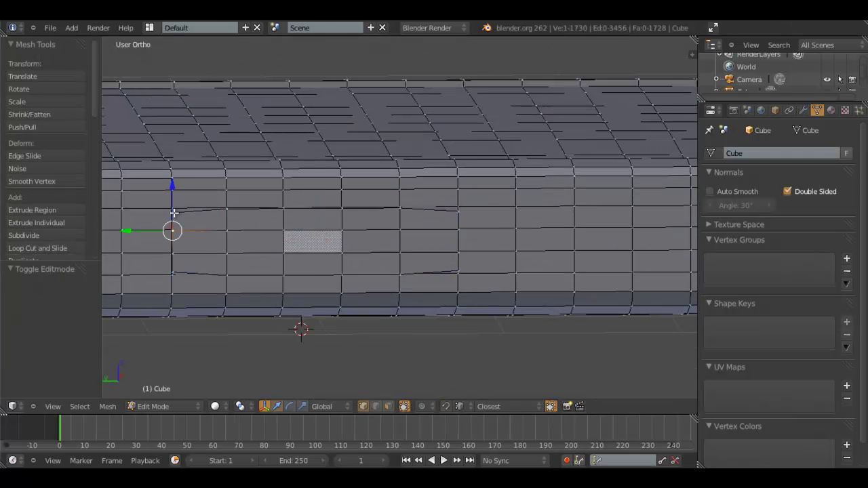
shift+right_click(174, 255)
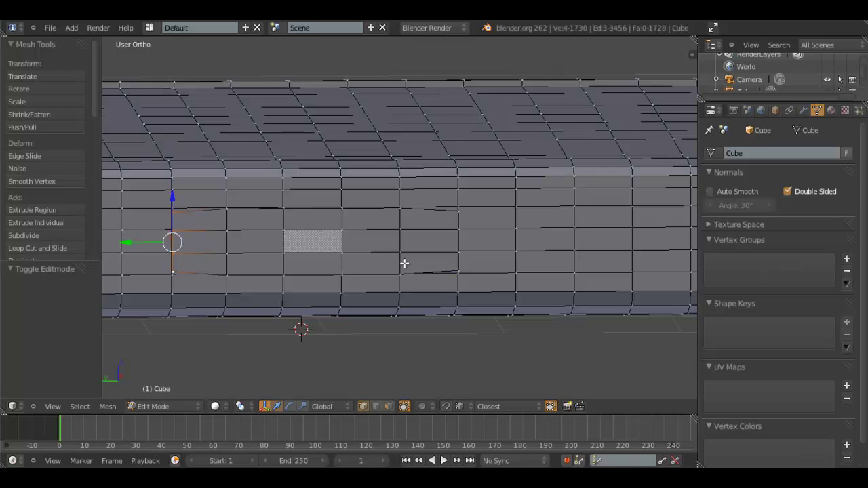
shift+right_click(459, 271)
shift+right_click(458, 252)
shift+right_click(459, 232)
shift+right_click(459, 213)
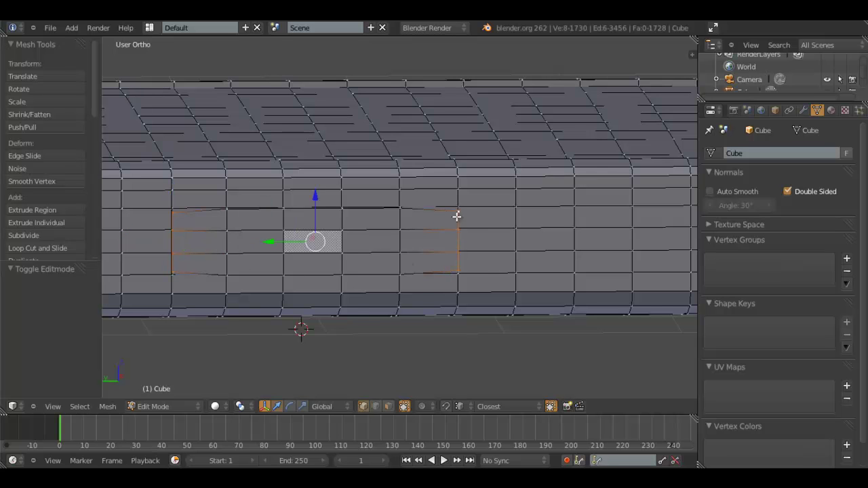
Scale the selected button end vertices to about 0.954 along Y
key(s)
key(x)
key(y)
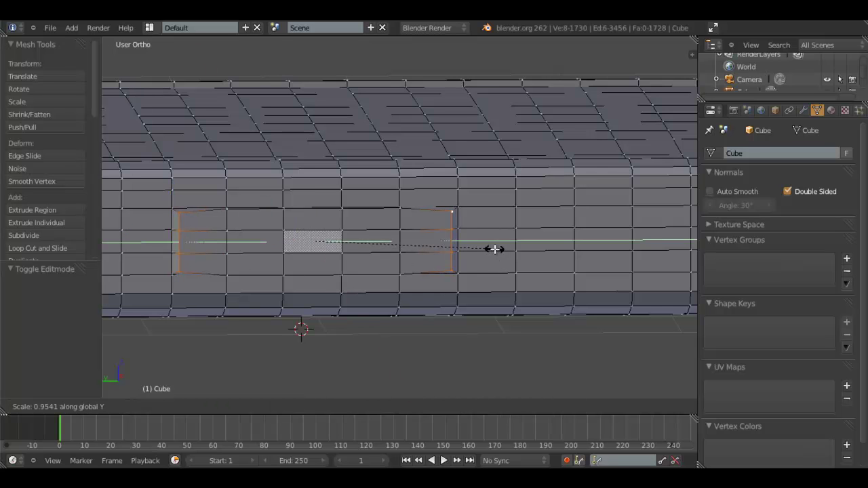
click(495, 250)
Examine the tapered side button and the whole phone body in Object Mode from several angles
key(Tab)
middle_drag(445, 259, 356, 196)
scroll(405, 201, down, 5)
scroll(375, 264, up, 7)
scroll(375, 264, down, 5)
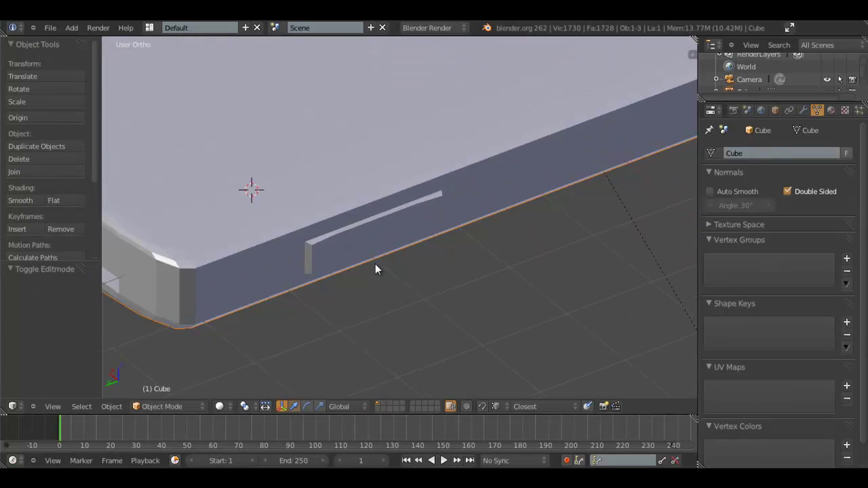
scroll(375, 264, down, 3)
middle_drag(409, 245, 187, 245)
scroll(426, 281, up, 3)
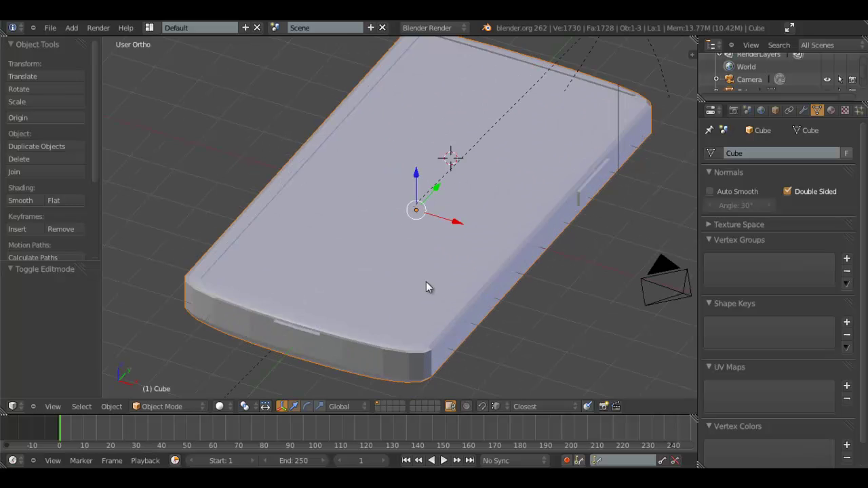
shift+middle_drag(426, 282, 370, 322)
scroll(395, 251, up, 3)
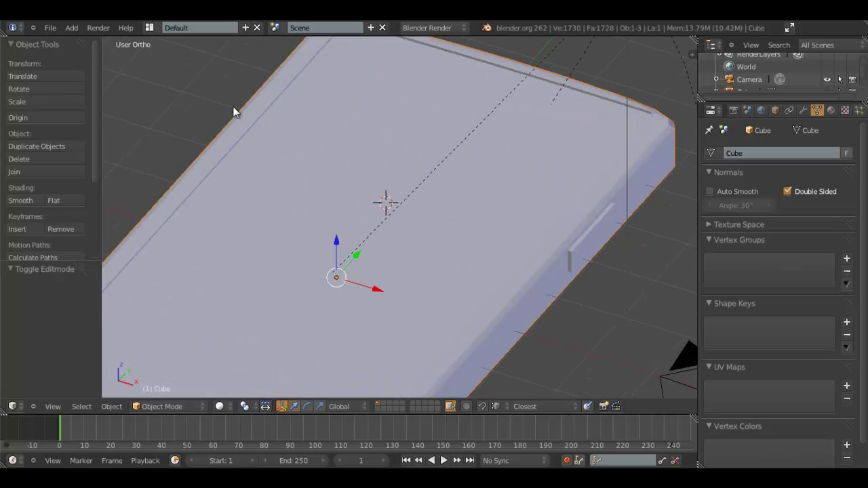
Save the file as Galaxy S Recording.blend in the Galaxy S folder
click(50, 28)
click(118, 116)
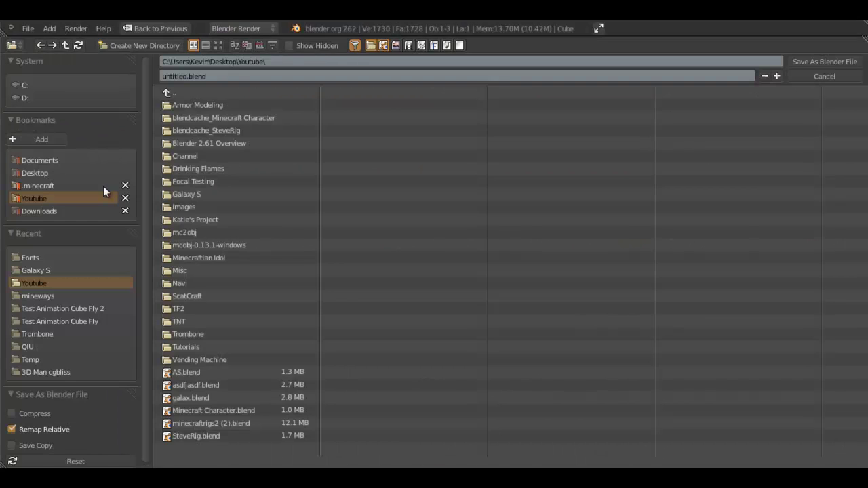
click(191, 194)
click(230, 76)
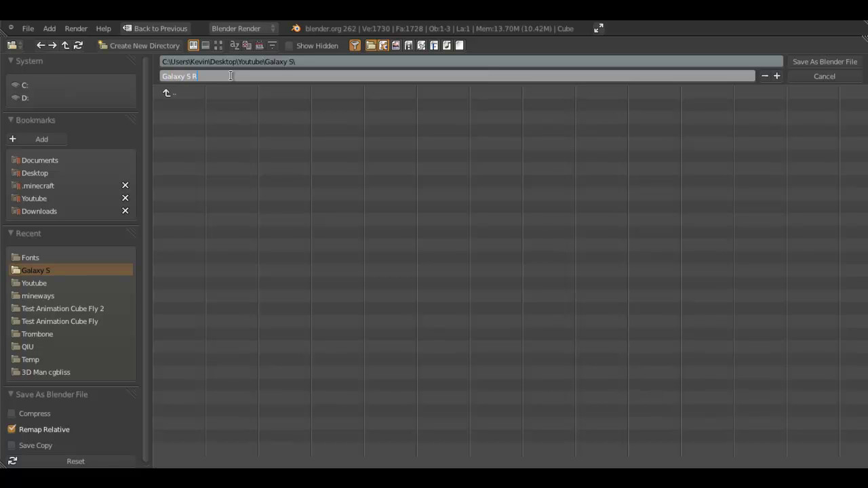
text(Galaxy S Recording.blend)
key(Return)
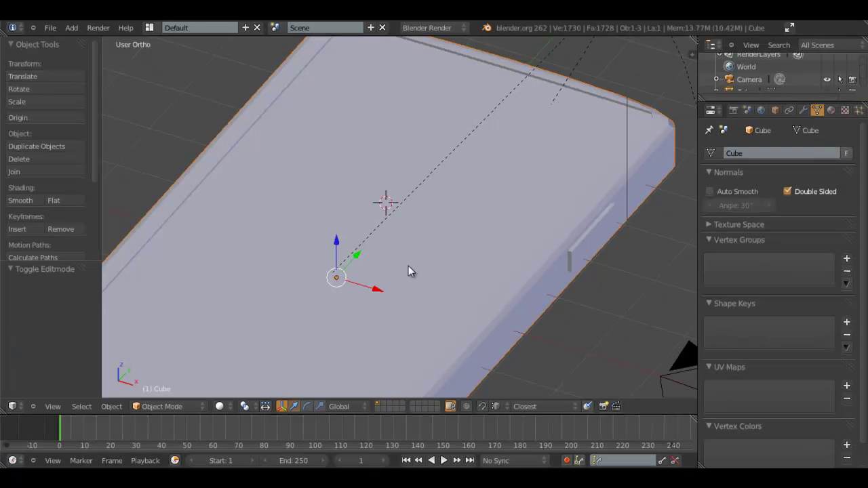
Examine the phone's overall shape from several angles, ending in the orthographic top view
scroll(408, 266, up, 3)
middle_drag(310, 246, 434, 217)
scroll(502, 243, down, 7)
middle_drag(471, 247, 373, 217)
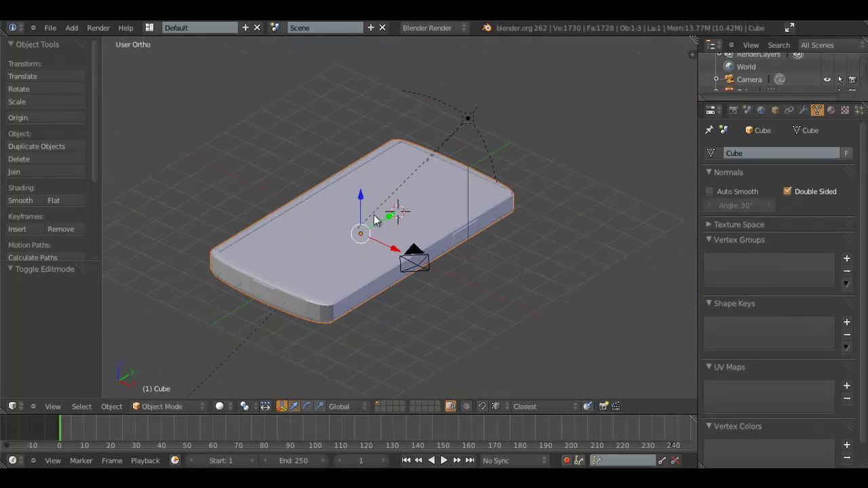
key(KP_7)
key(z)
key(z)
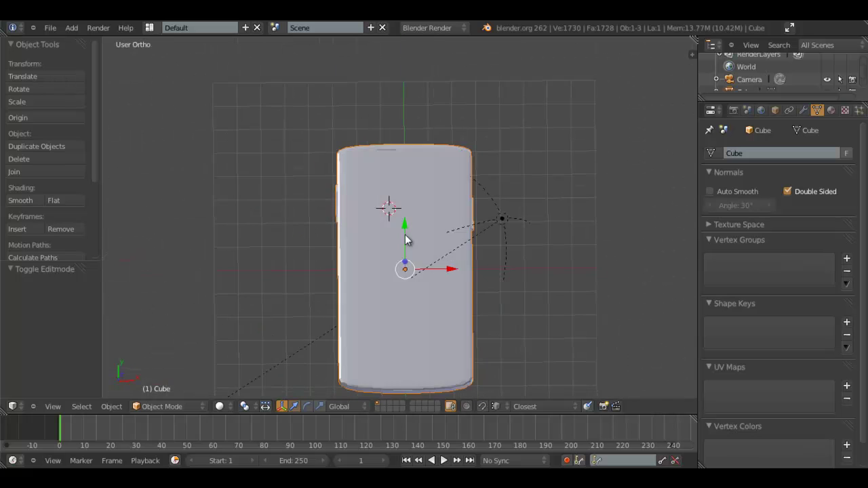
middle_drag(403, 256, 416, 210)
scroll(415, 211, down, 5)
key(KP_7)
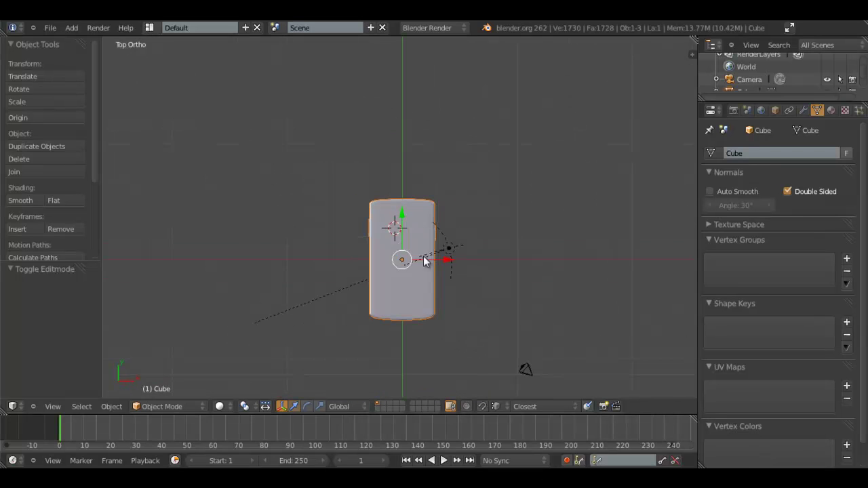
Enter Edit Mode in top view and switch to face selection with nothing selected
key(Tab)
scroll(426, 258, up, 5)
shift+middle_drag(405, 334, 382, 224)
scroll(383, 224, up, 4)
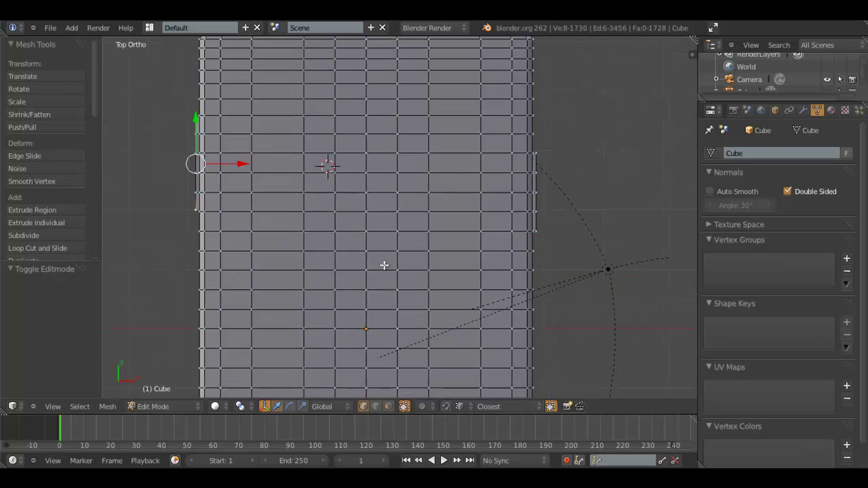
scroll(384, 265, down, 4)
shift+middle_drag(384, 283, 384, 262)
shift+middle_drag(377, 221, 374, 191)
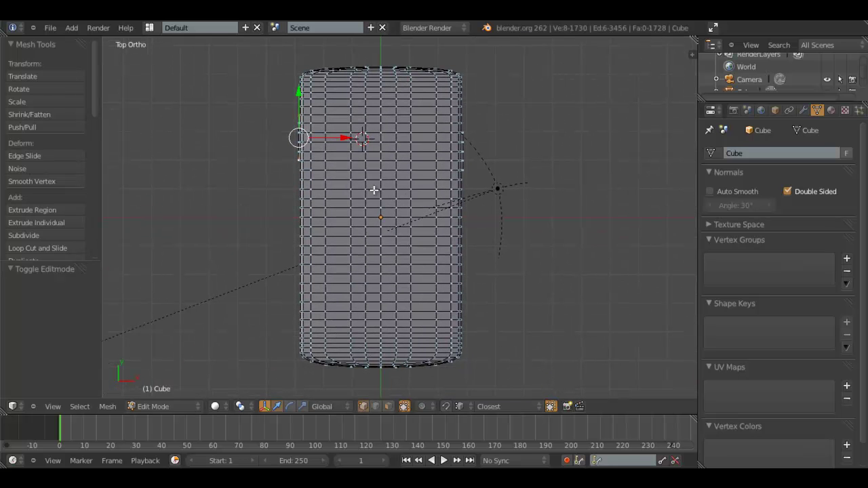
key(Tab)
key(Tab)
scroll(353, 163, up, 2)
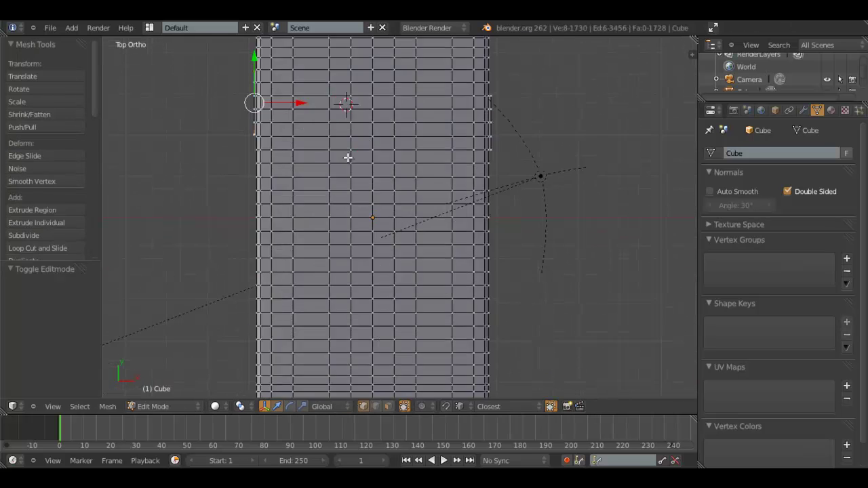
right_click(301, 104)
scroll(310, 123, down, 1)
click(390, 407)
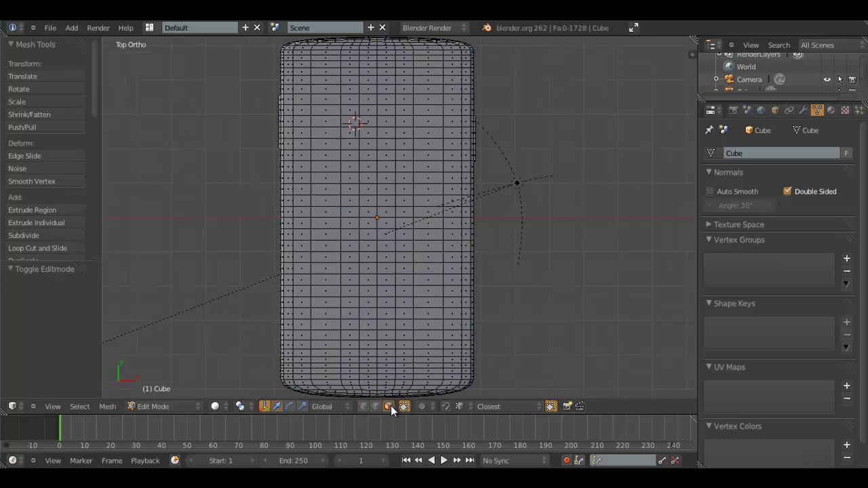
Box-select the rectangular block of front faces that forms the screen, leaving the borders and both phone ends unselected
right_click(296, 79)
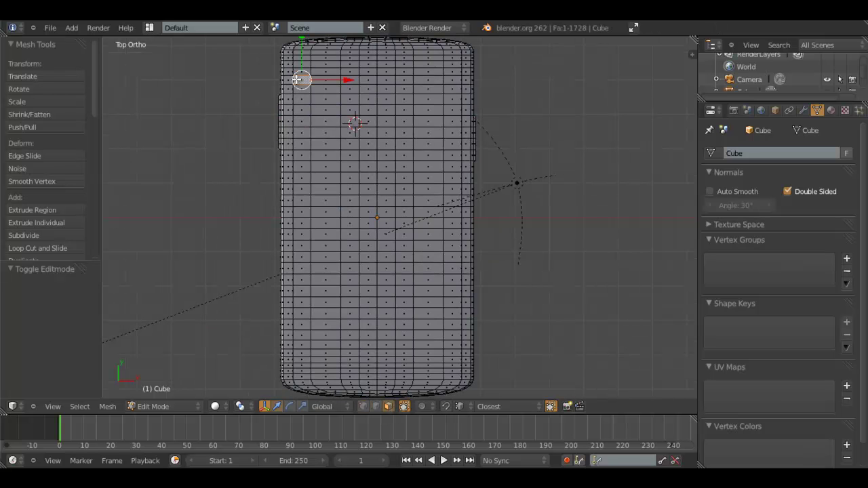
key(b)
drag(297, 80, 297, 80)
right_click(304, 106)
right_click(299, 103)
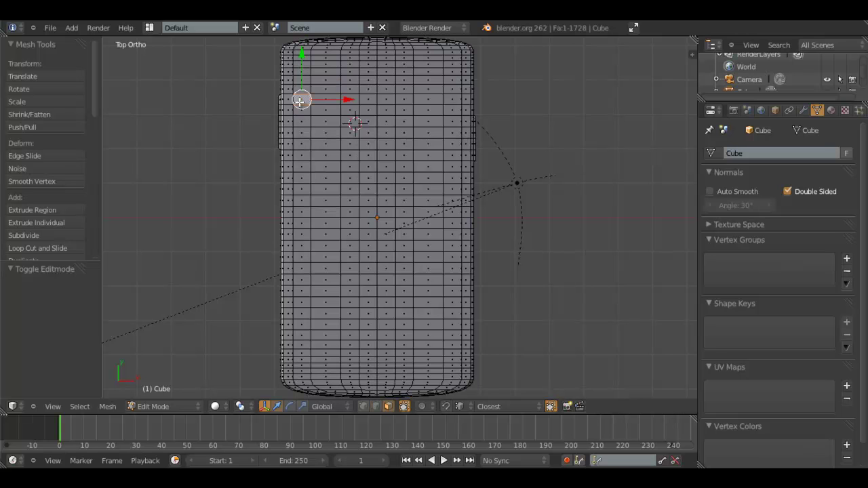
key(b)
drag(304, 103, 451, 328)
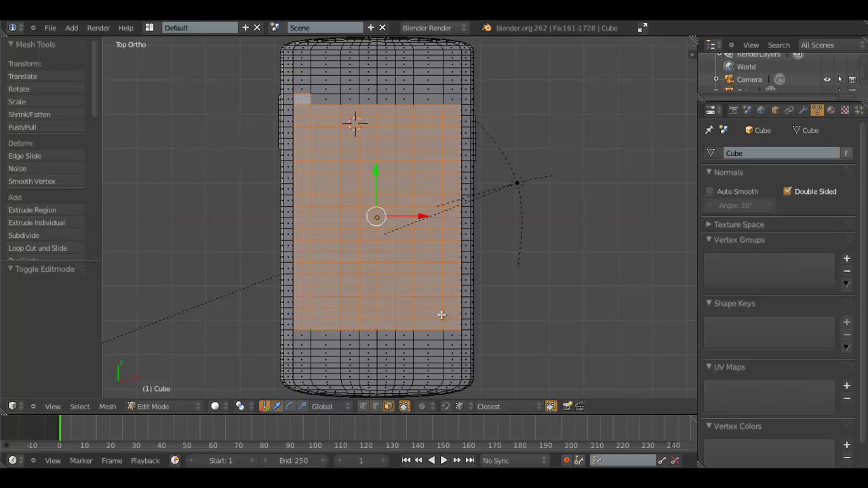
key(b)
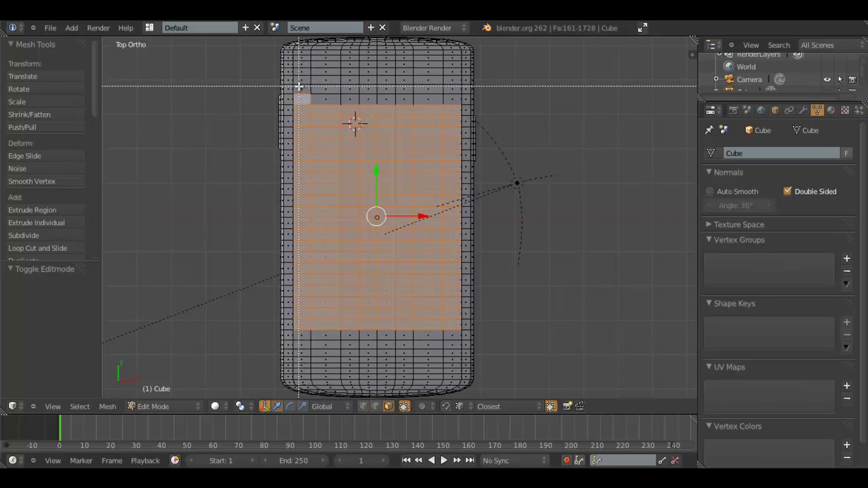
drag(301, 87, 451, 114)
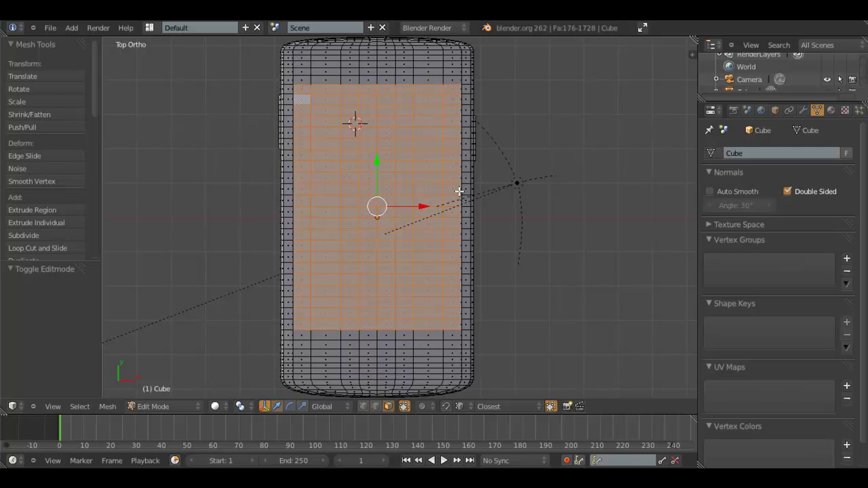
Widen the properties area and add a second material slot with a new material to the phone
middle_drag(459, 192, 506, 153)
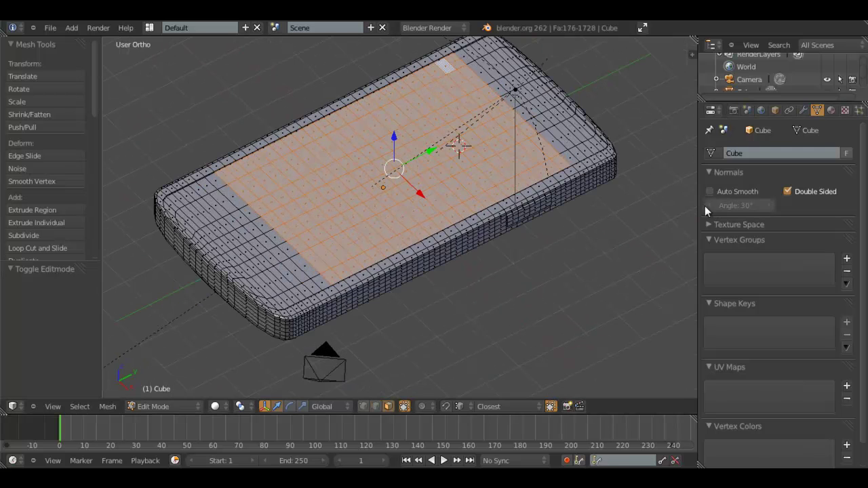
drag(699, 203, 602, 203)
click(735, 110)
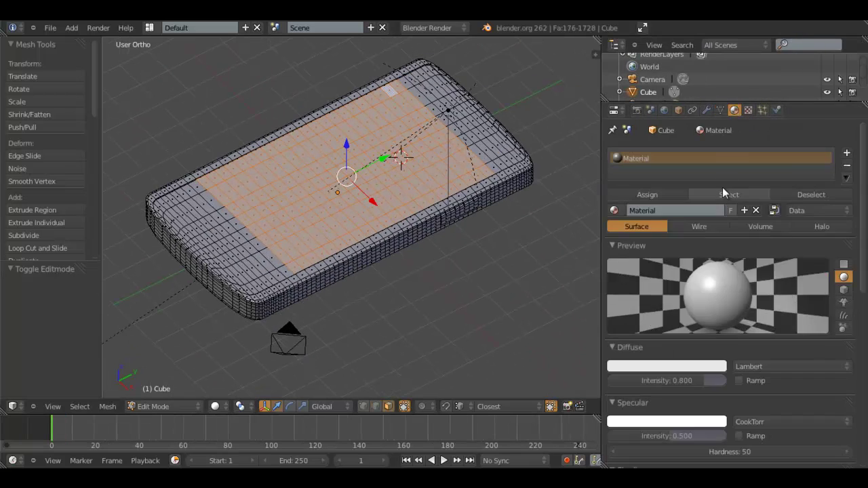
click(848, 153)
click(691, 210)
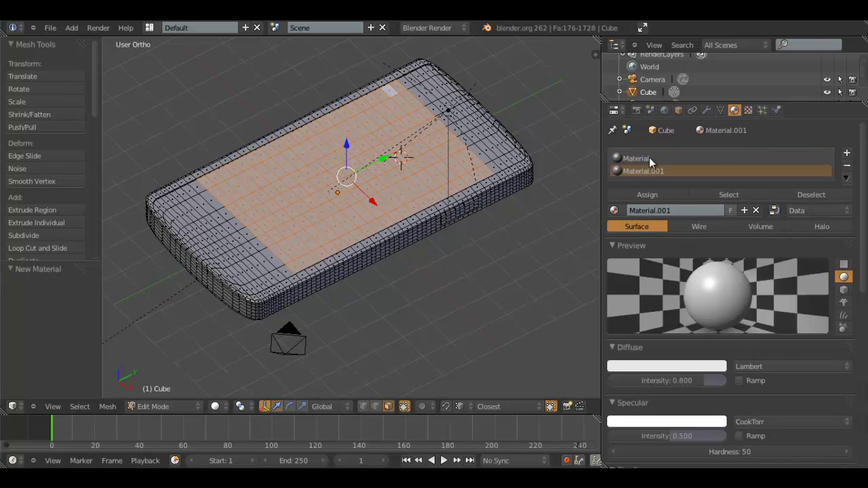
Rename the first material LCD Screen and assign it to the selected screen faces
click(649, 158)
click(670, 210)
text(LC)
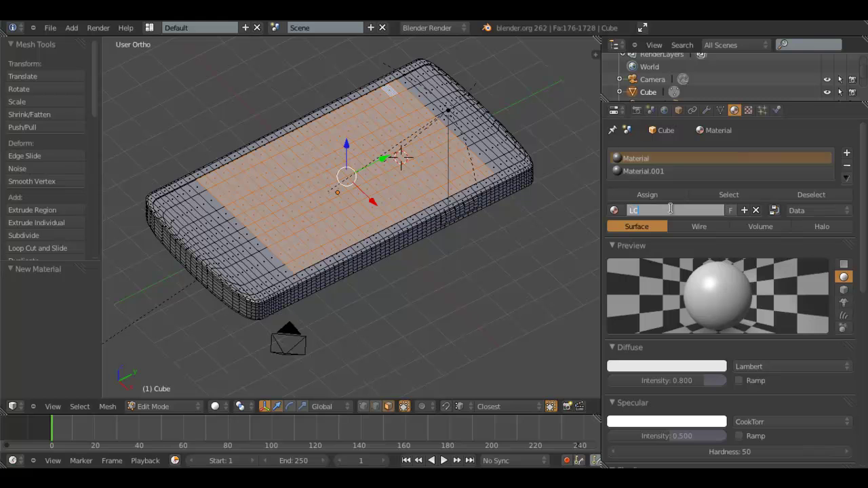
text(D Screen)
key(Return)
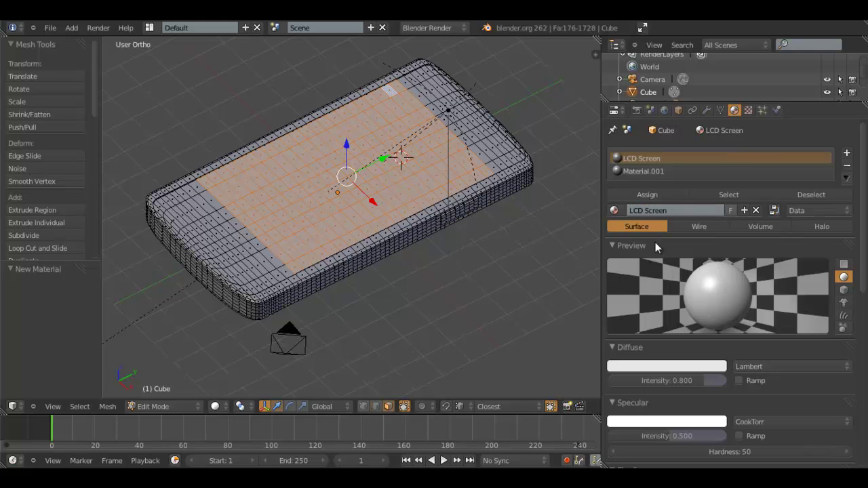
click(638, 192)
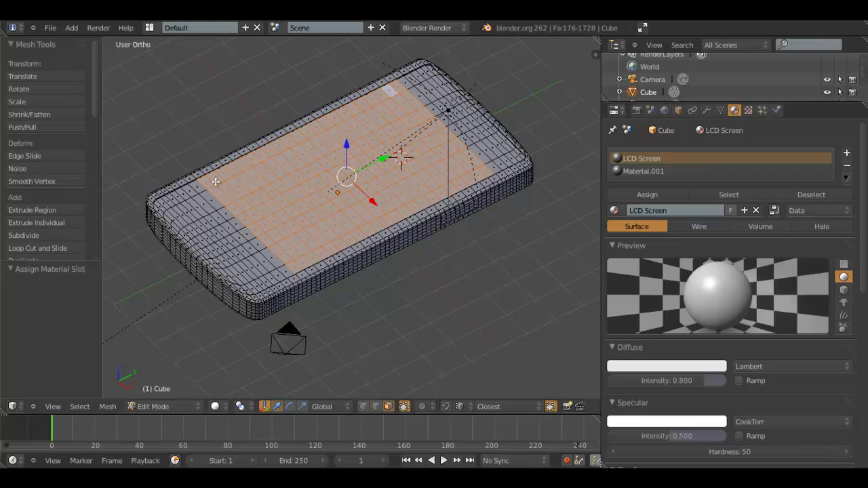
Rename the second material Phone Bottom
click(659, 173)
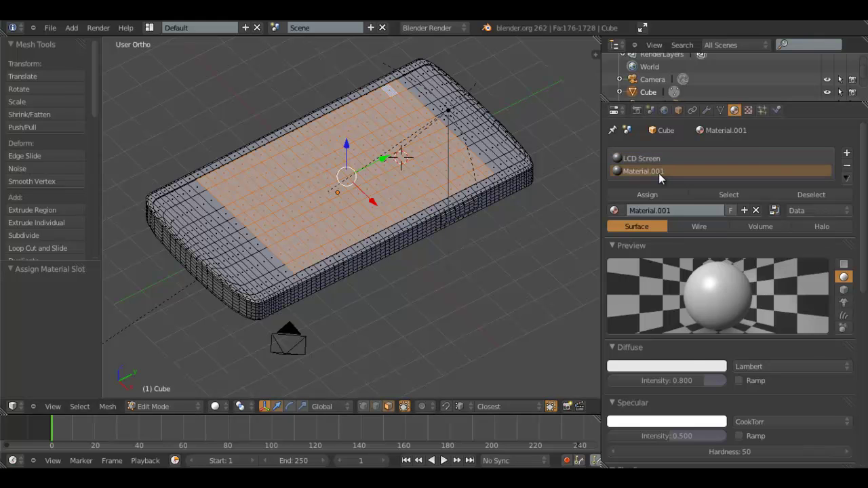
click(694, 367)
click(706, 211)
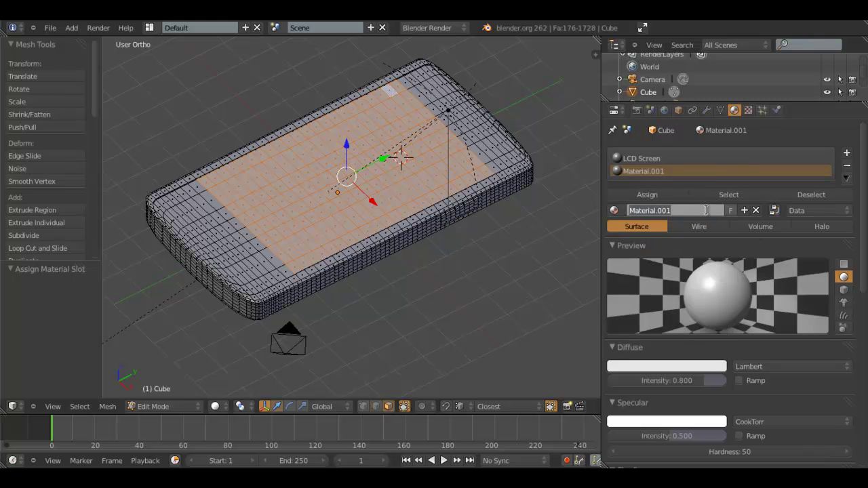
key(BackSpace)
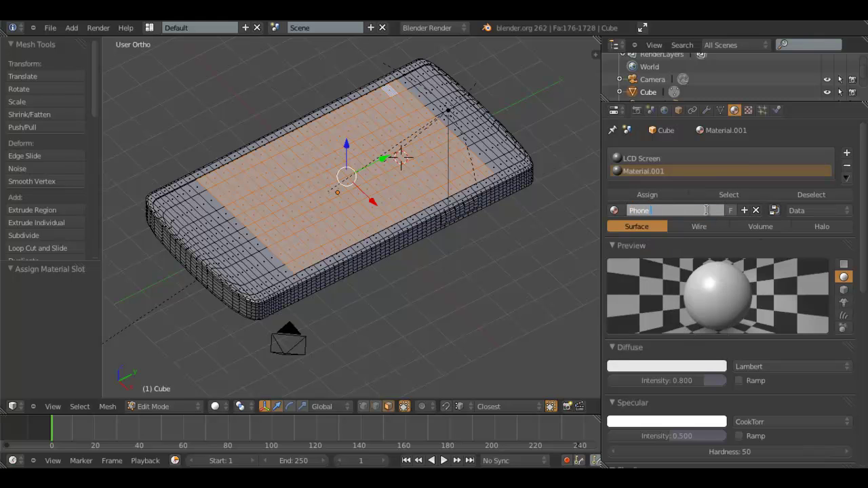
key(Return)
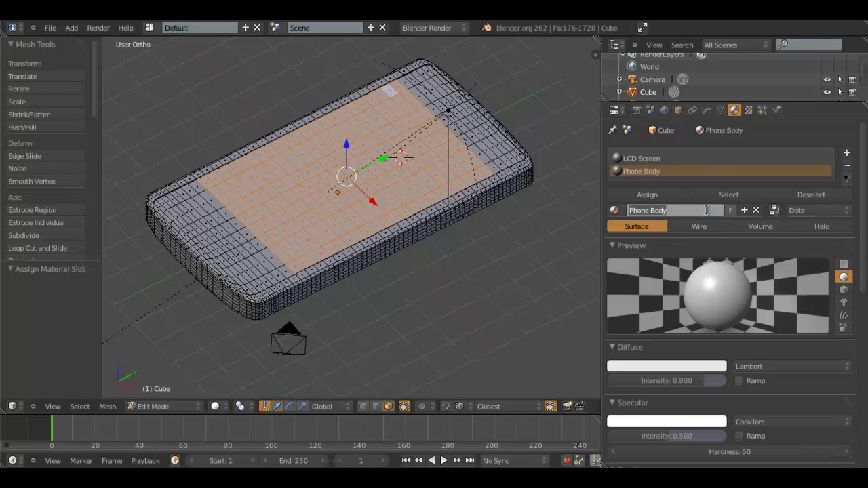
click(706, 211)
key(BackSpace)
key(BackSpace)
text(ttom)
key(Return)
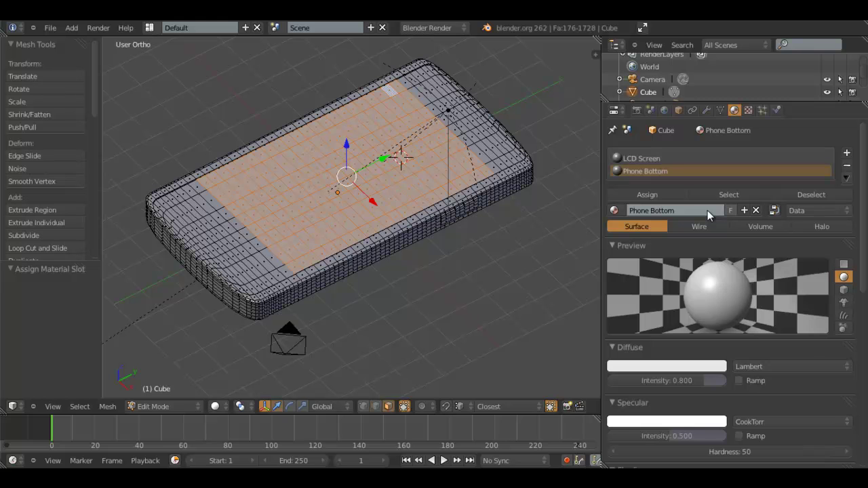
Set the Phone Bottom diffuse colour to a near-black green, RGB 0.050, 0.06072, 0.04715
click(668, 366)
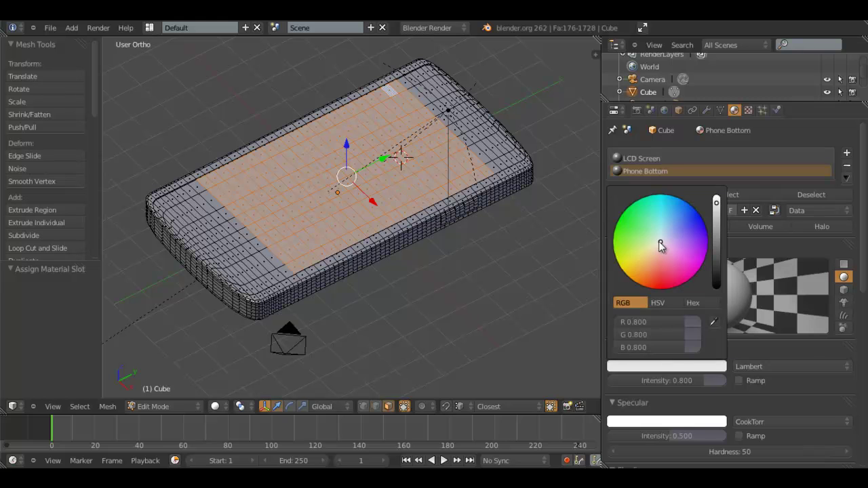
drag(659, 242, 651, 238)
drag(717, 203, 723, 265)
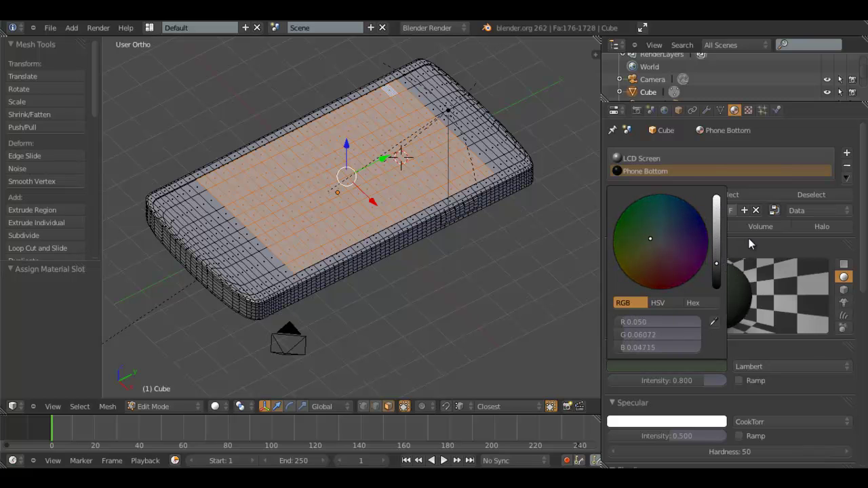
Invert the face selection and assign the Phone Bottom material to all faces outside the screen
scroll(699, 269, down, 3)
scroll(699, 269, up, 3)
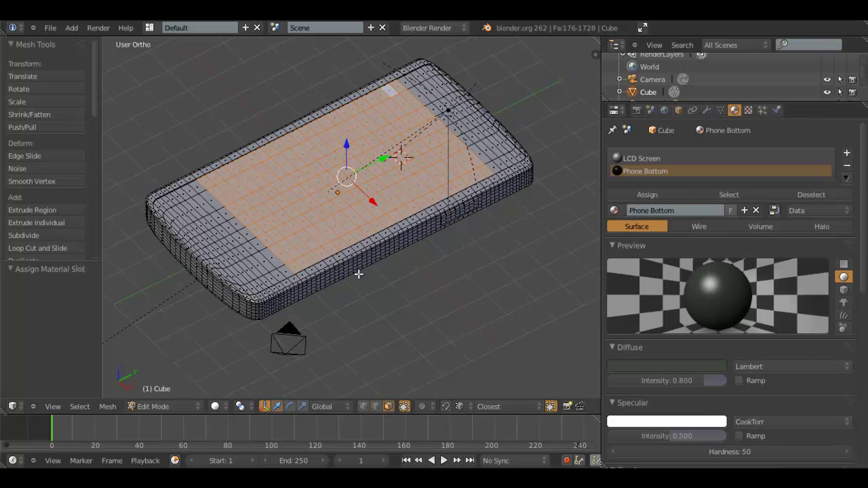
click(222, 323)
key(ctrl+i)
scroll(318, 274, up, 5)
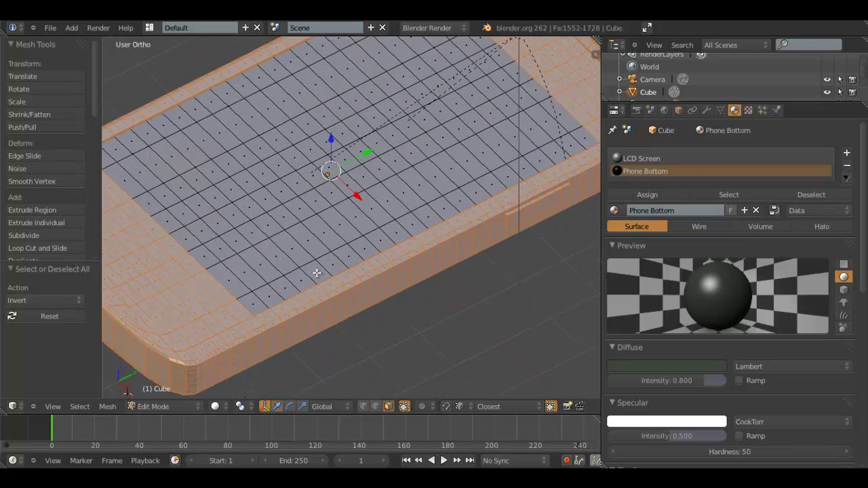
middle_drag(367, 227, 311, 194)
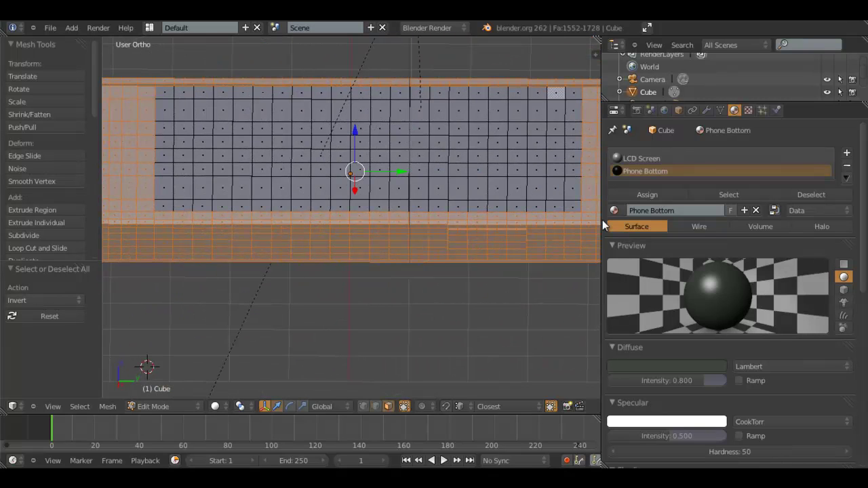
click(663, 192)
scroll(423, 228, down, 3)
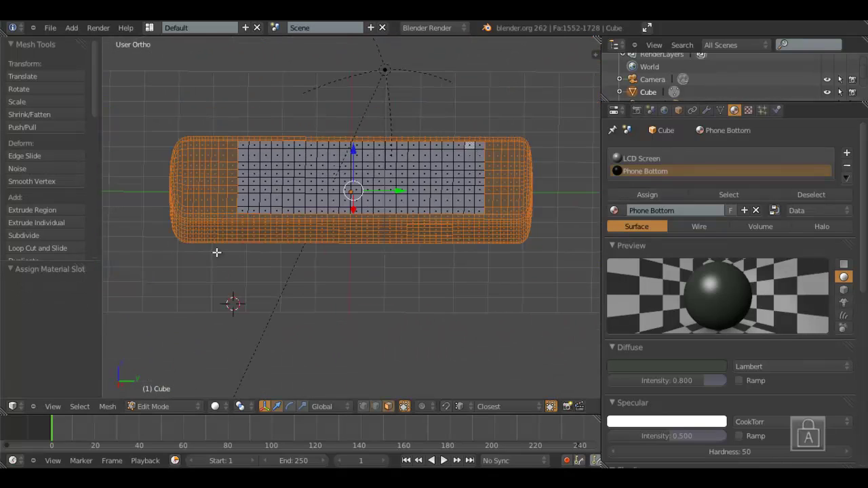
Return to Object Mode and apply smooth shading to the whole phone
key(Tab)
middle_drag(262, 223, 326, 269)
scroll(326, 269, up, 4)
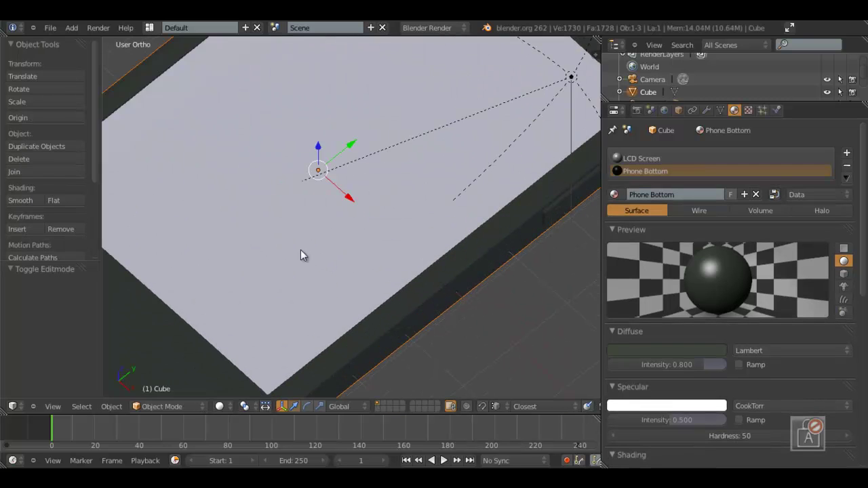
scroll(301, 249, down, 3)
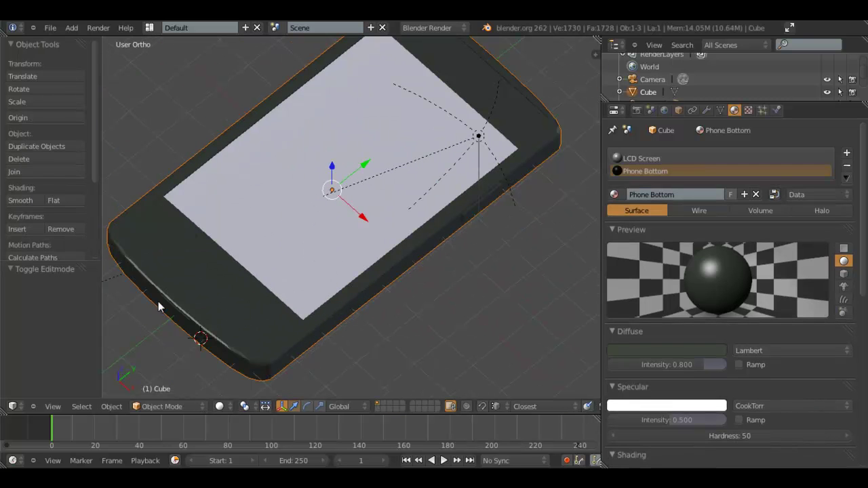
middle_drag(269, 342, 215, 244)
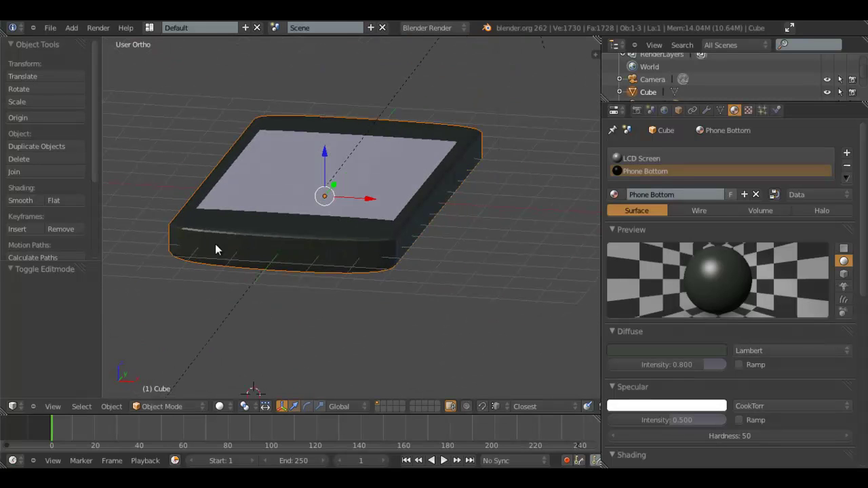
middle_drag(397, 268, 298, 229)
click(29, 204)
click(54, 201)
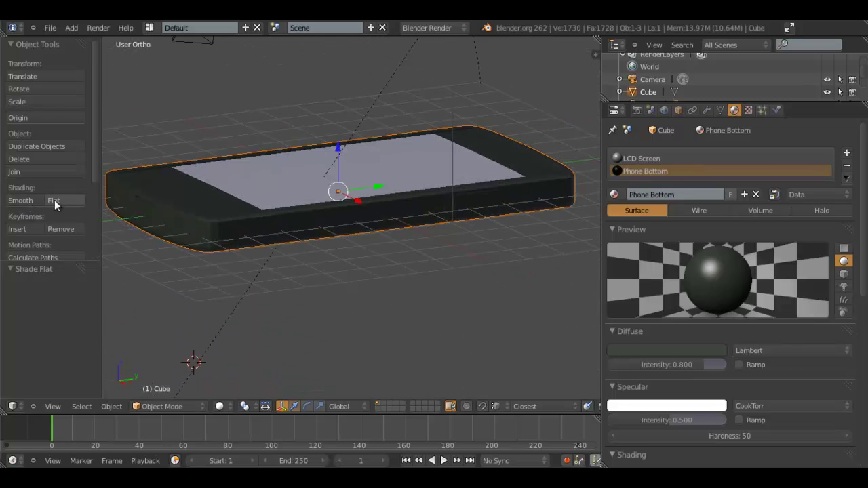
click(13, 200)
Add an Edge Split modifier to the phone and check the shading around its side buttons and edges
middle_drag(254, 259, 181, 244)
scroll(468, 216, up, 5)
shift+middle_drag(475, 216, 244, 262)
scroll(322, 228, up, 6)
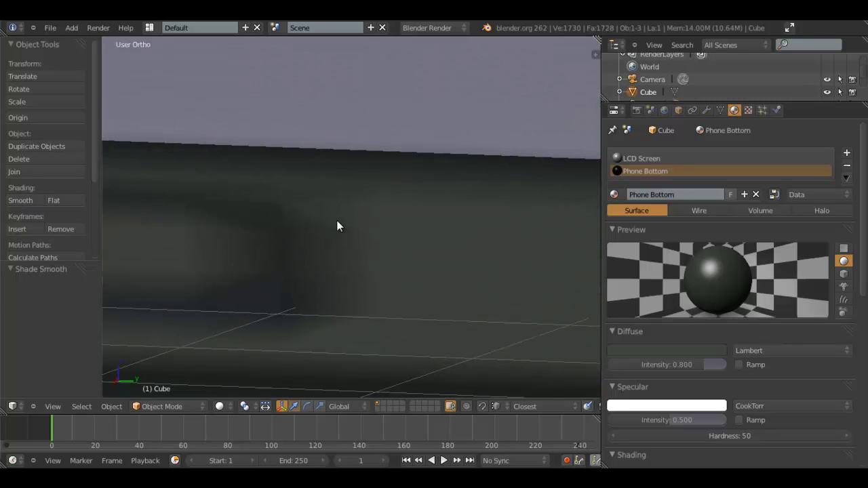
scroll(453, 202, down, 1)
click(707, 110)
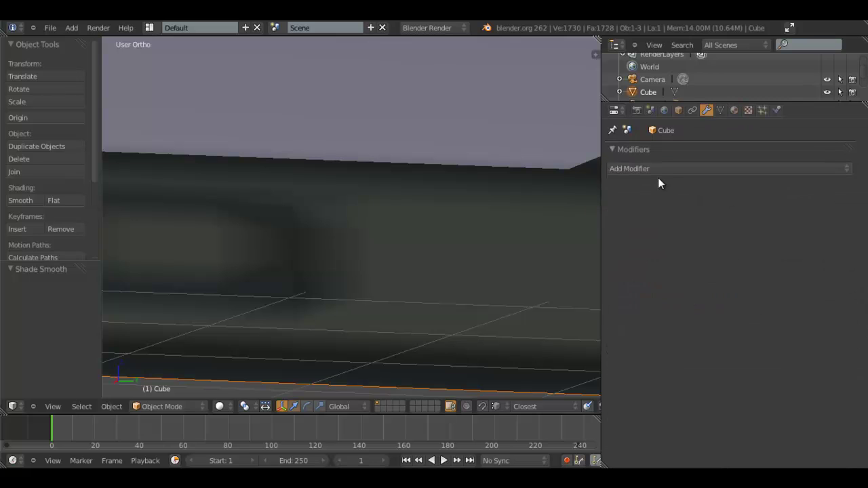
click(634, 170)
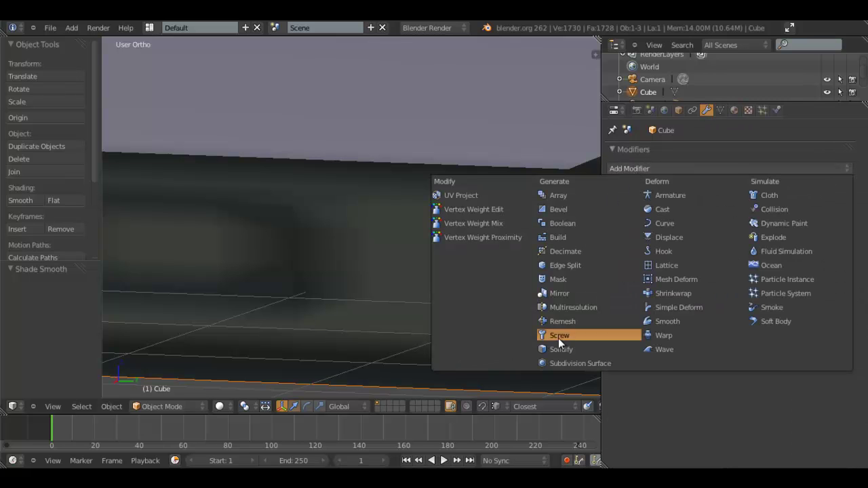
click(572, 266)
scroll(224, 283, down, 2)
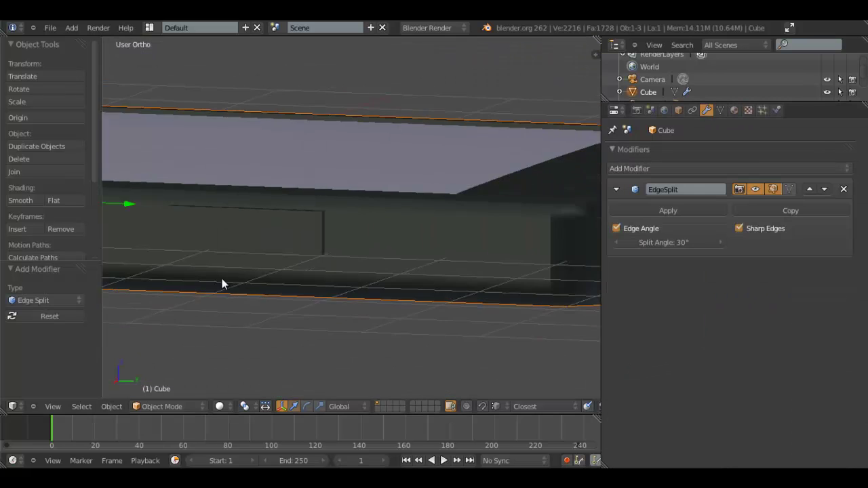
middle_drag(222, 284, 485, 291)
scroll(486, 291, up, 3)
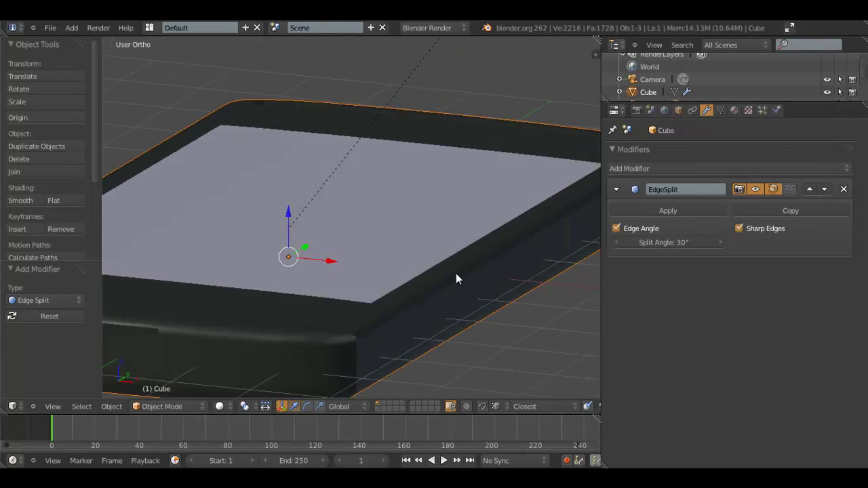
scroll(451, 273, down, 2)
middle_drag(442, 272, 358, 272)
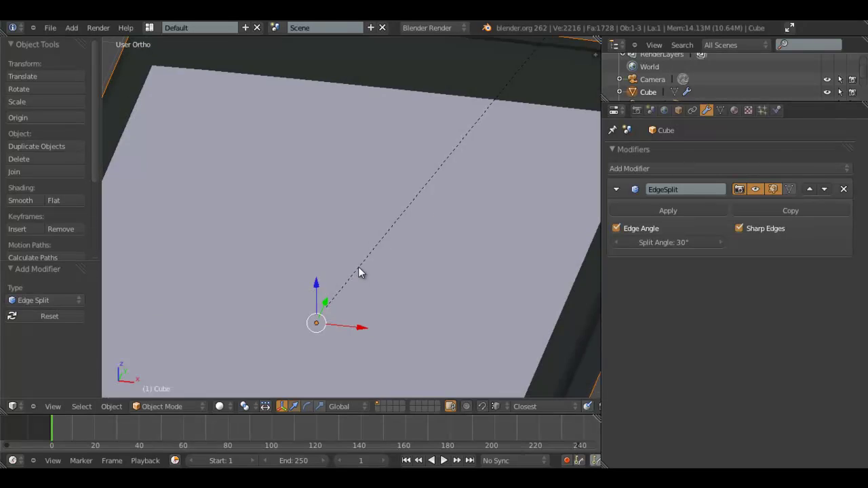
scroll(358, 271, down, 3)
middle_drag(463, 212, 384, 210)
Replace the LCD Screen material's existing texture with a new texture of type Image or Movie
click(735, 110)
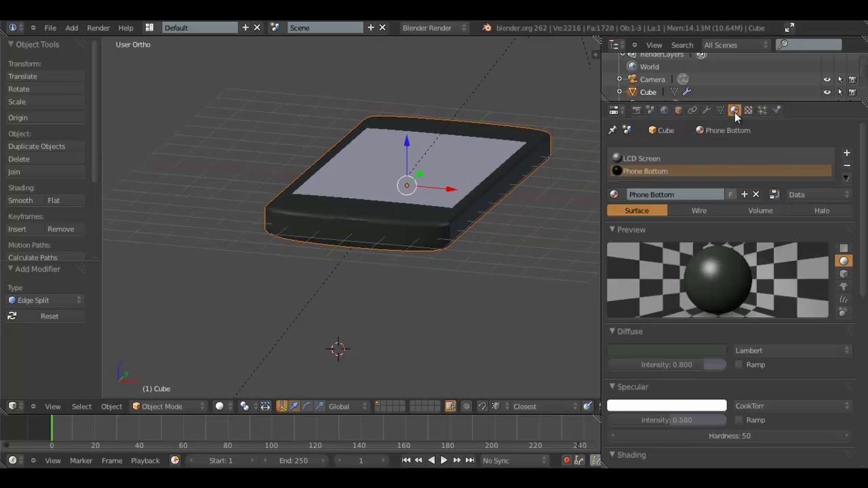
click(687, 157)
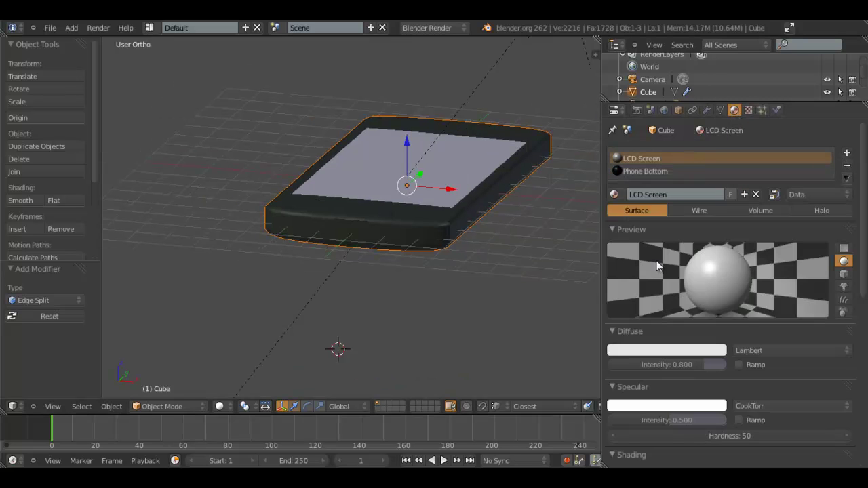
scroll(676, 275, down, 3)
scroll(691, 211, up, 3)
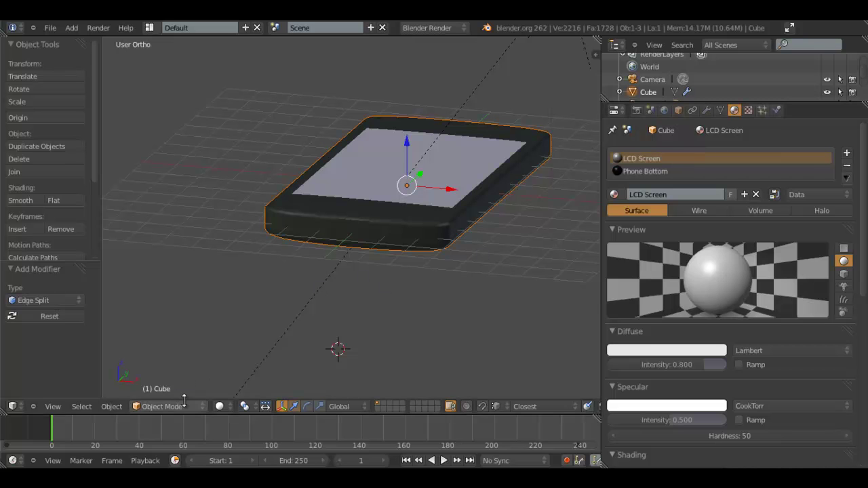
click(748, 110)
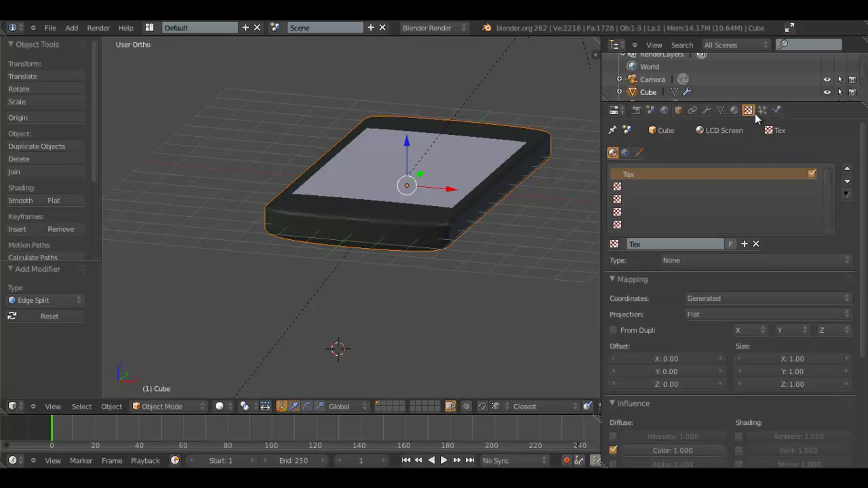
click(733, 110)
click(748, 110)
click(755, 243)
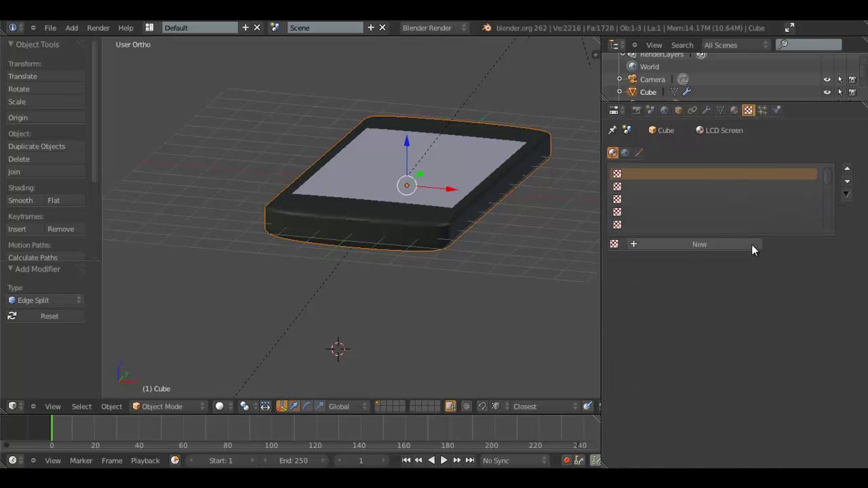
click(731, 243)
click(722, 258)
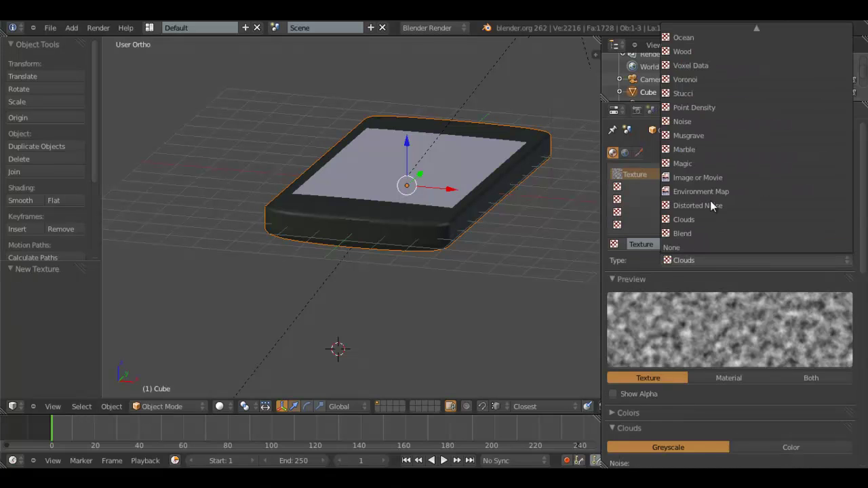
click(711, 178)
Load Galaxy-S-Screenshot-7.png from the Galaxy S folder as the image of the screen texture
scroll(737, 250, down, 3)
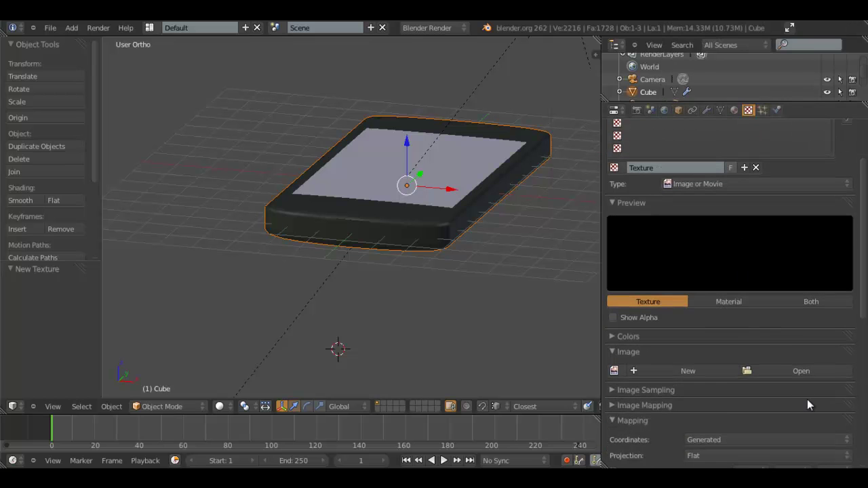
click(785, 369)
click(200, 143)
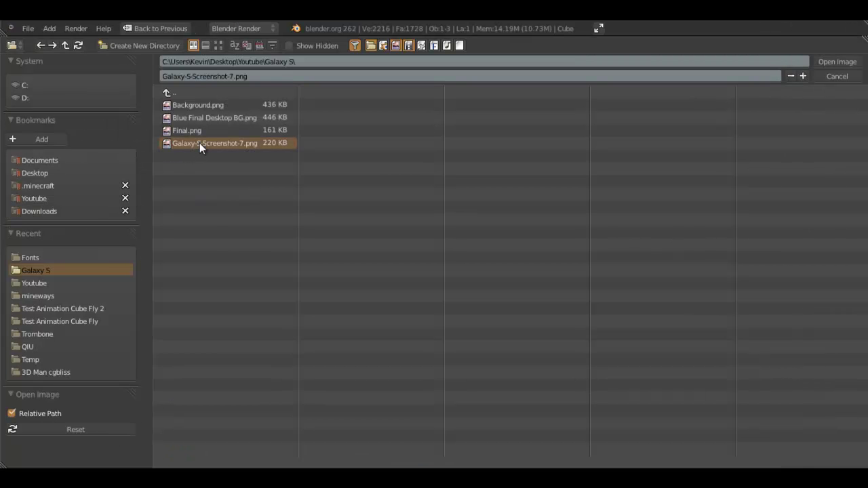
click(817, 62)
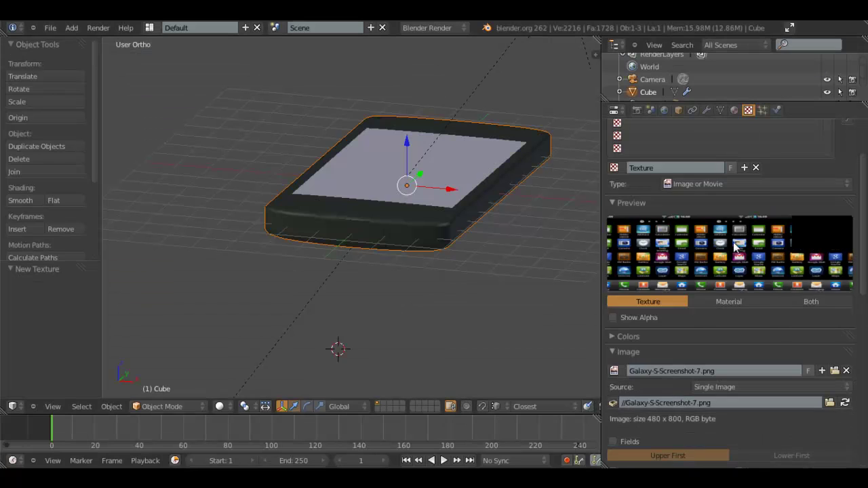
Collapse the texture's image settings and set its mapping coordinates to UV
scroll(729, 242, up, 3)
scroll(740, 317, down, 3)
scroll(741, 317, down, 5)
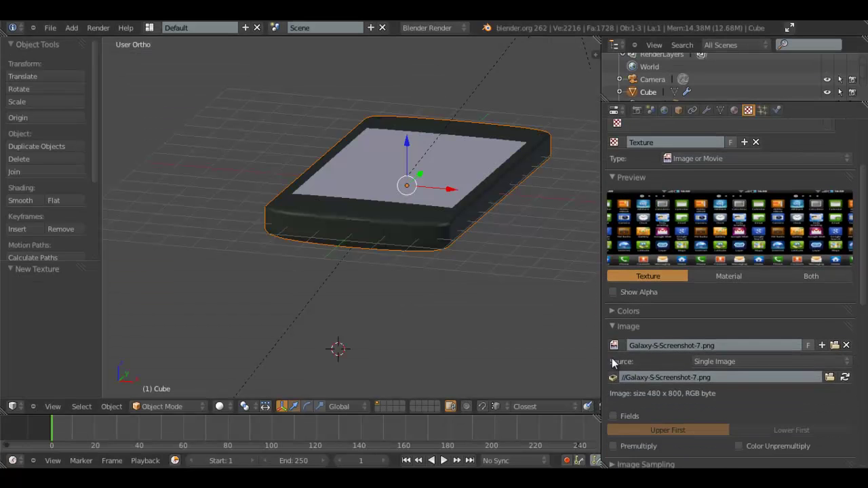
click(650, 249)
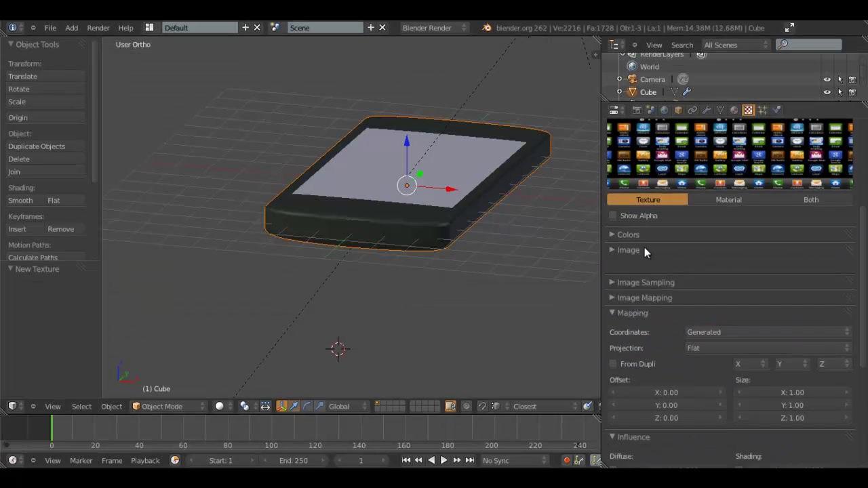
click(710, 313)
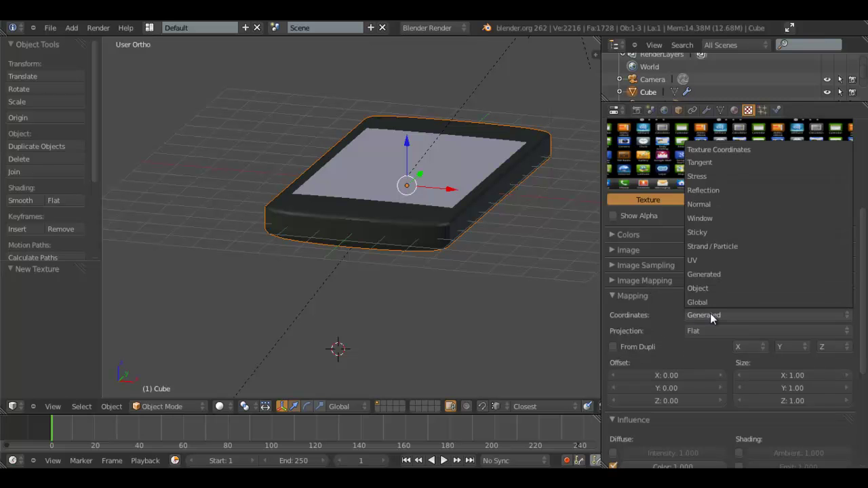
click(697, 262)
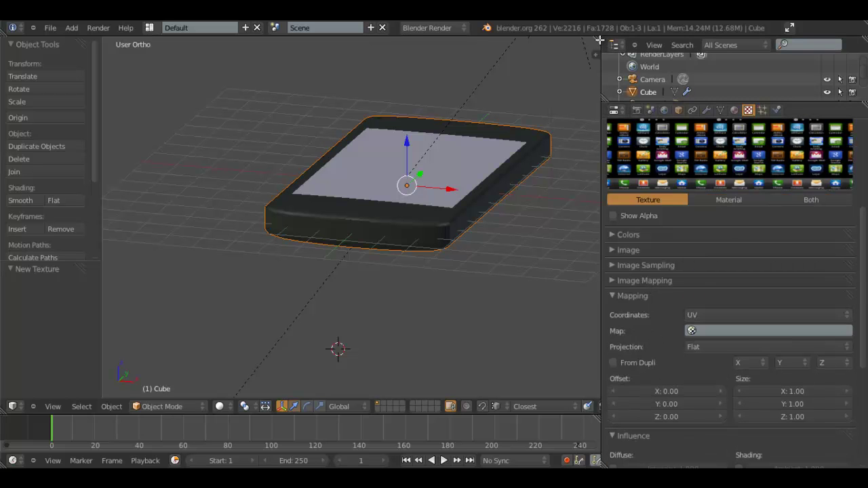
Split the 3D view into two side-by-side areas and turn the new one into a UV/Image Editor
drag(596, 54, 350, 108)
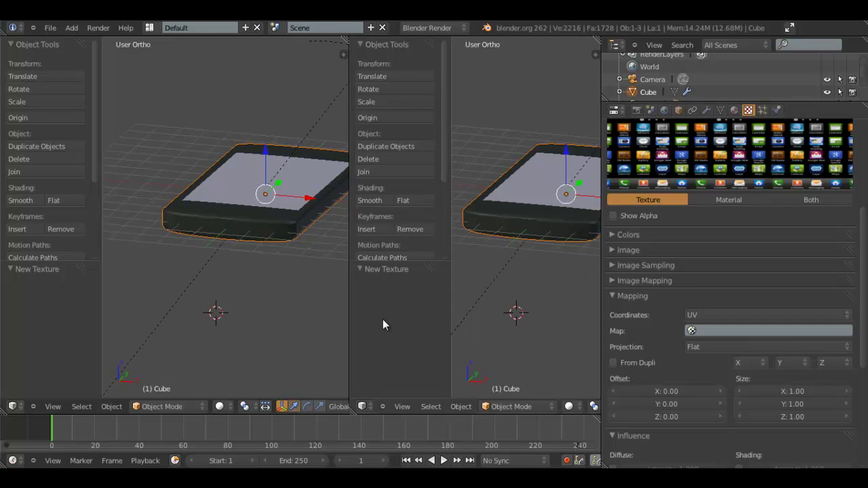
click(362, 406)
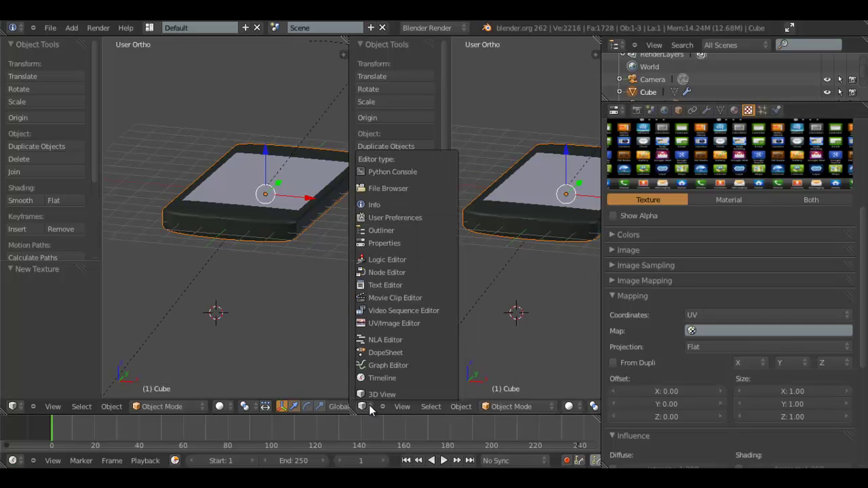
click(373, 323)
scroll(276, 206, up, 5)
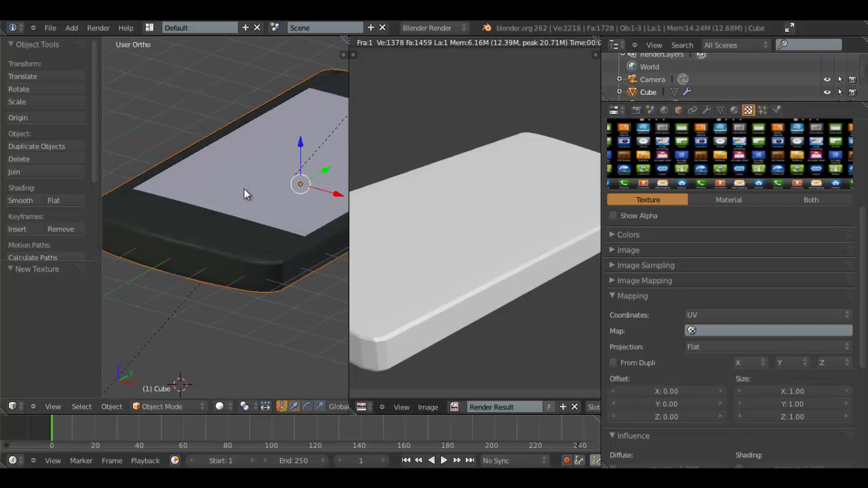
scroll(244, 190, down, 4)
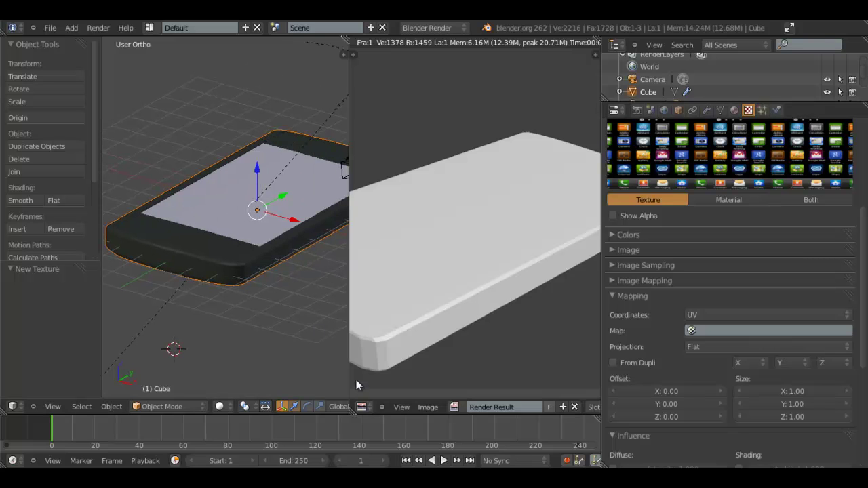
Widen the UV/Image Editor on both sides and display Galaxy-S-Screenshot-7.png in it
drag(349, 374, 319, 374)
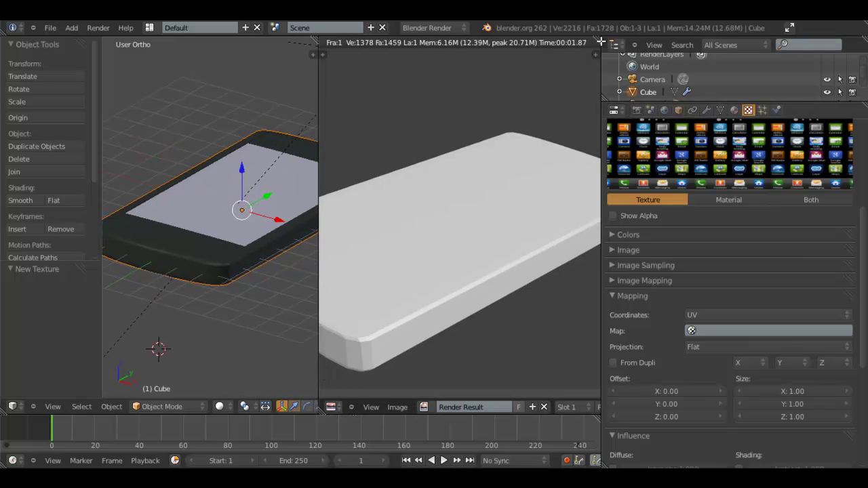
drag(601, 42, 662, 42)
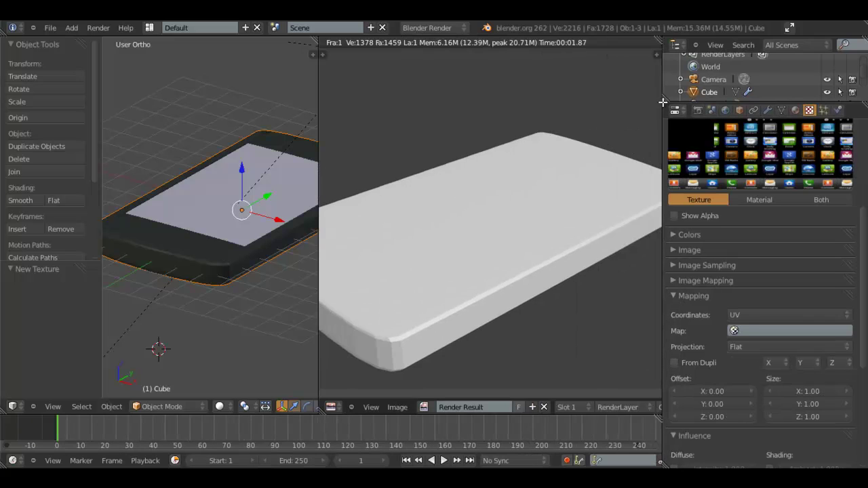
click(425, 407)
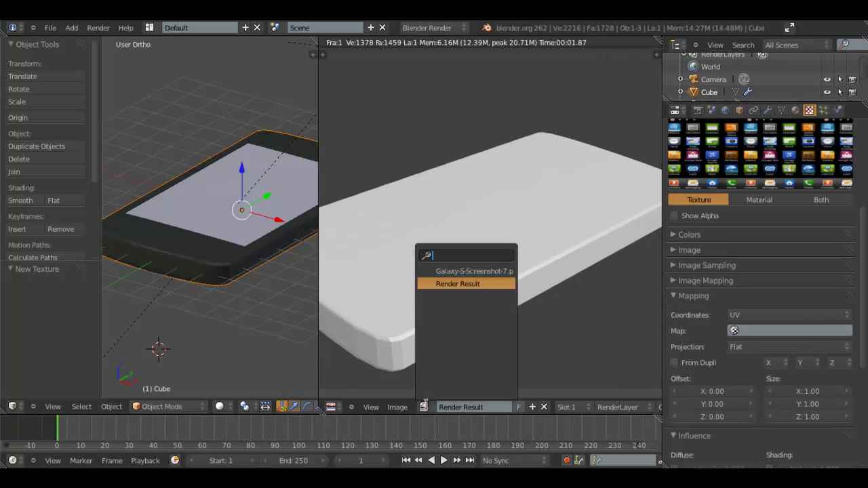
click(456, 273)
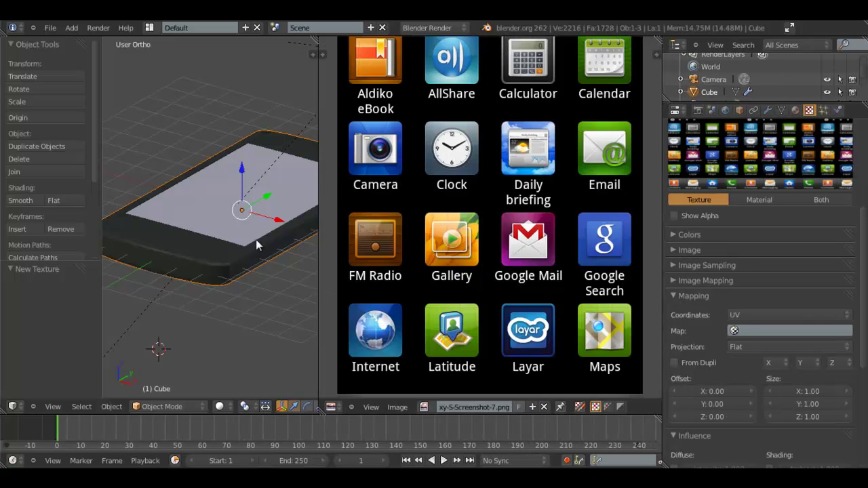
Enter Edit Mode on the phone, clear the selection, and select only the faces assigned to the LCD Screen material
scroll(258, 238, down, 3)
scroll(271, 262, up, 5)
key(Tab)
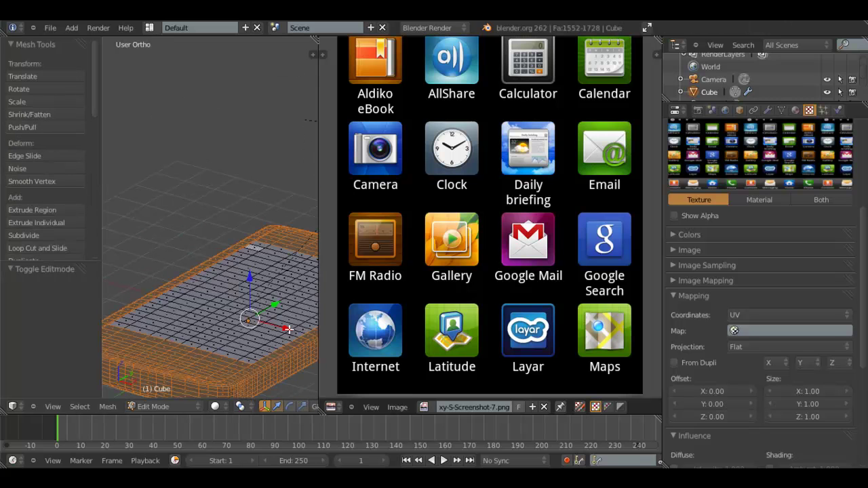
shift+middle_drag(285, 329, 270, 263)
scroll(277, 310, up, 4)
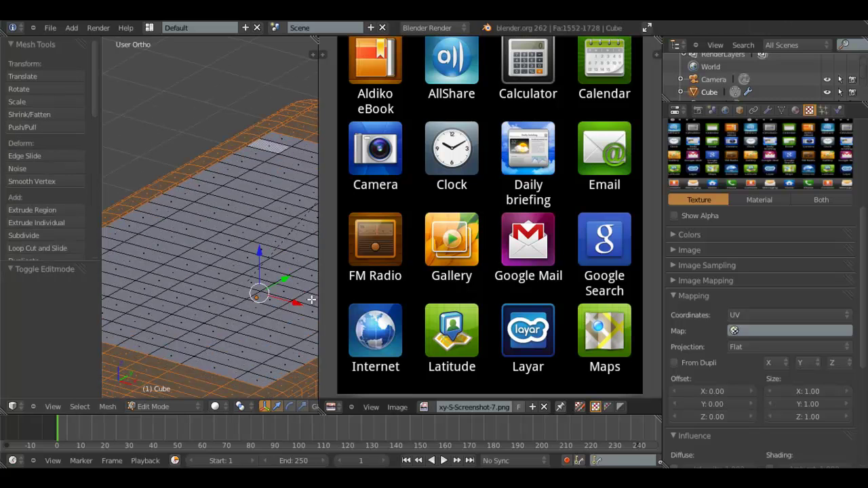
key(a)
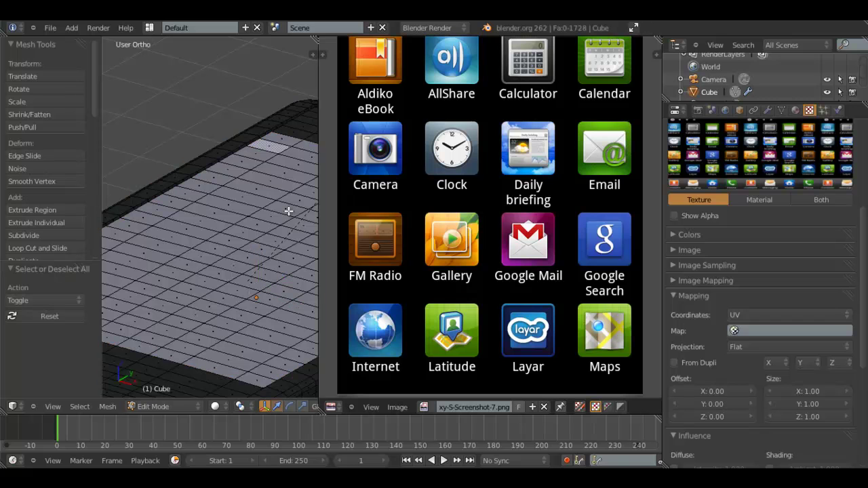
click(797, 110)
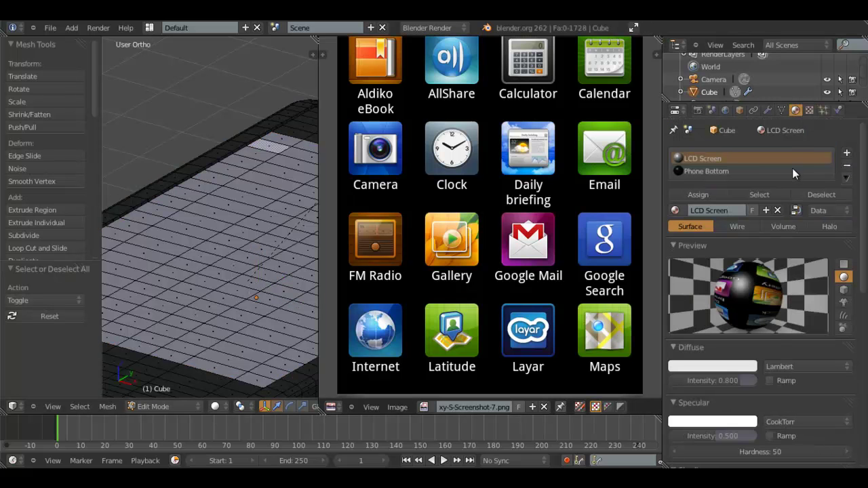
click(761, 197)
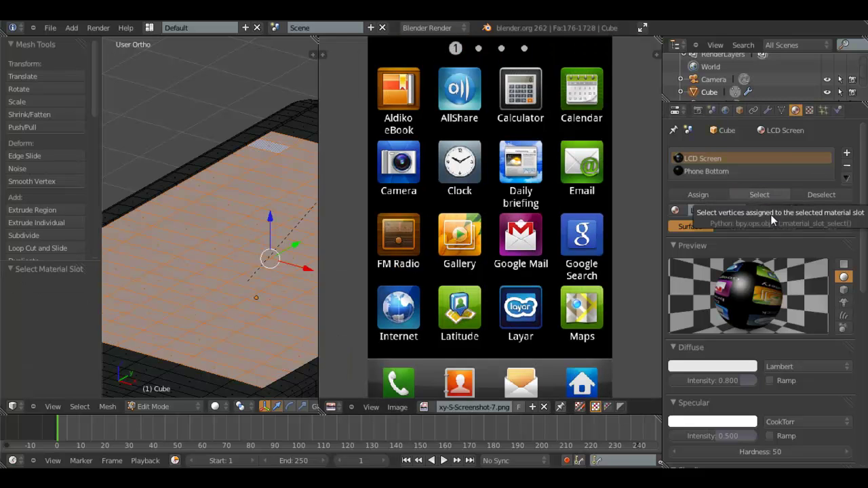
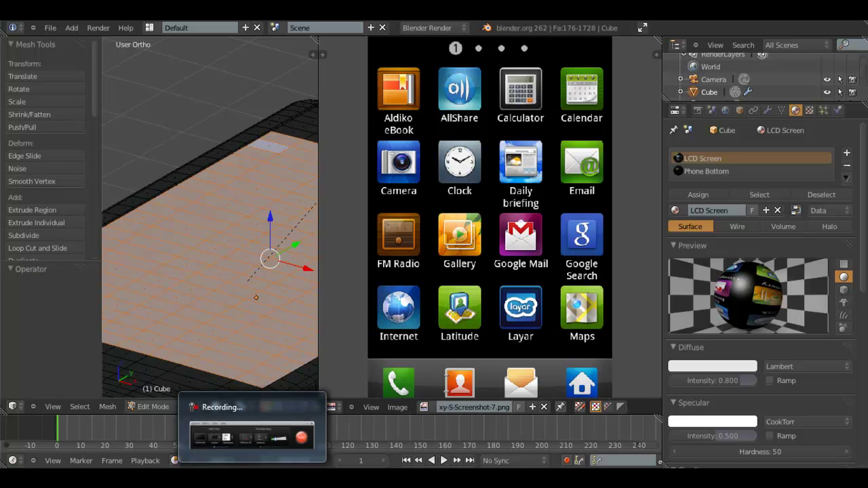
click(252, 474)
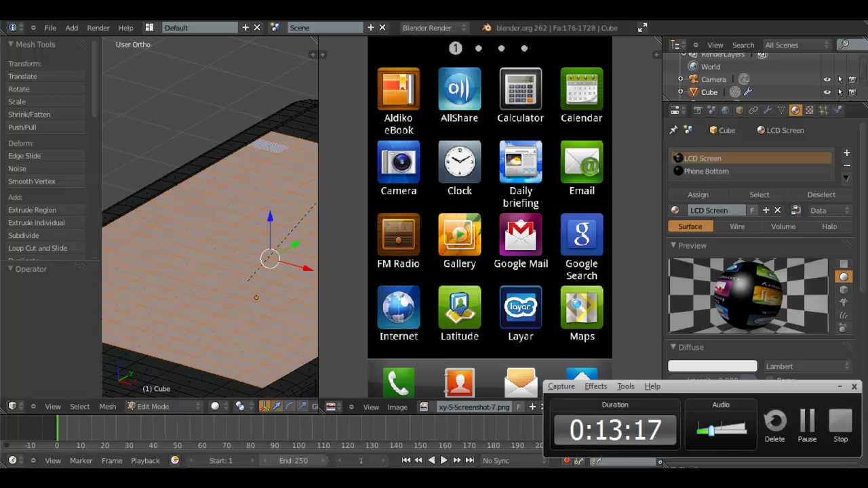
click(809, 426)
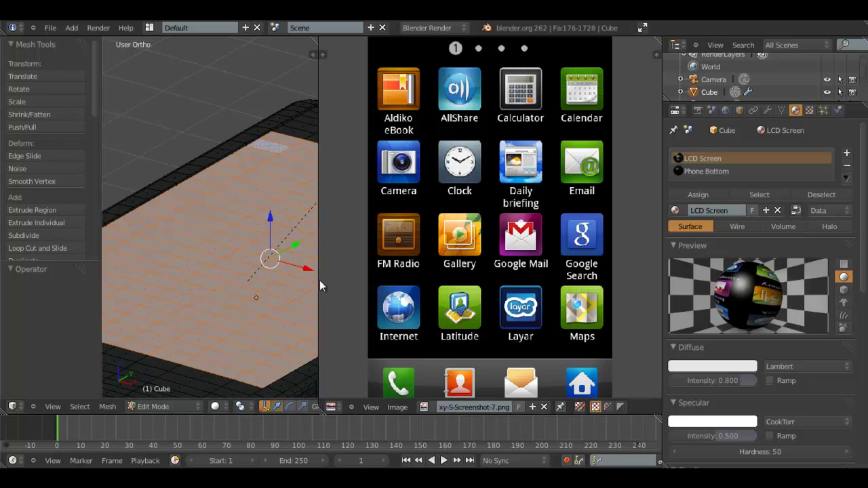
Widen the 3D view and unwrap the selected screen faces onto the screenshot with the standard Unwrap method
drag(319, 280, 375, 281)
scroll(329, 265, down, 2)
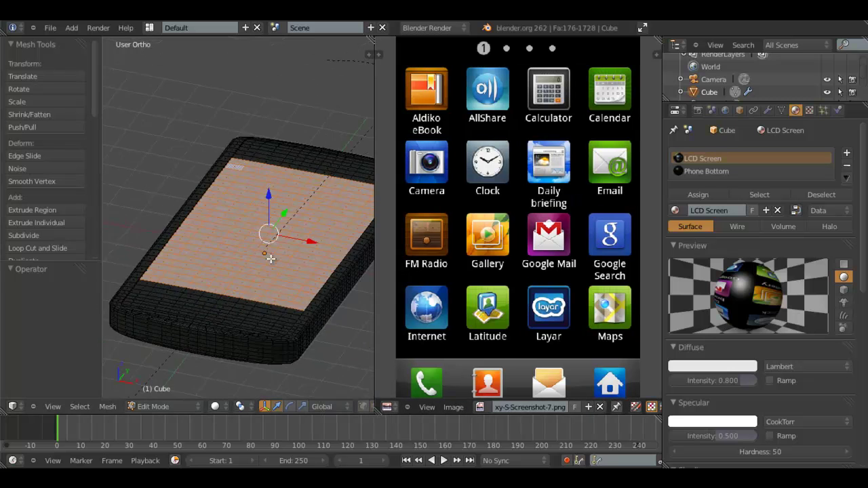
scroll(270, 258, up, 2)
key(u)
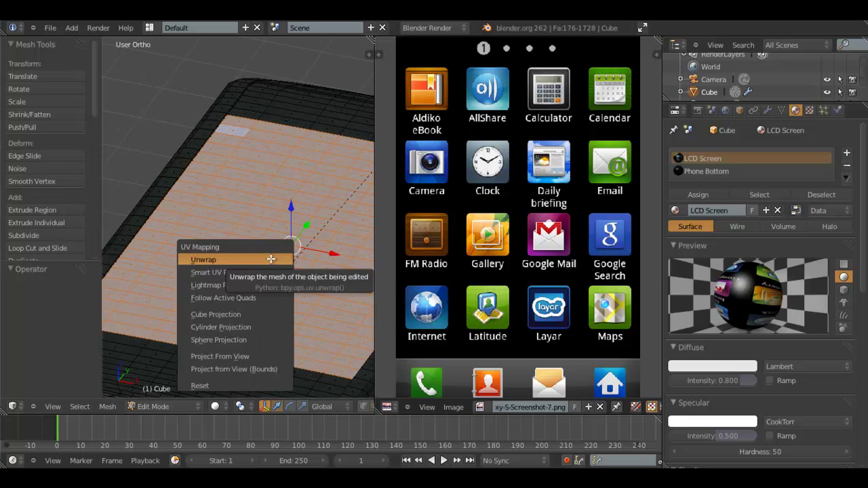
click(271, 259)
scroll(474, 271, down, 4)
scroll(569, 297, up, 4)
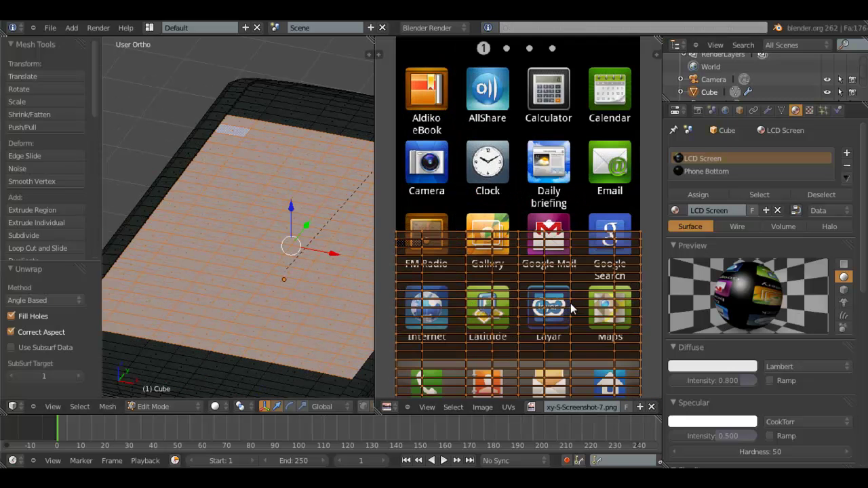
Maximize the UV/Image Editor to show the unwrapped screen faces over the whole window
middle_drag(570, 303, 569, 287)
scroll(569, 287, down, 3)
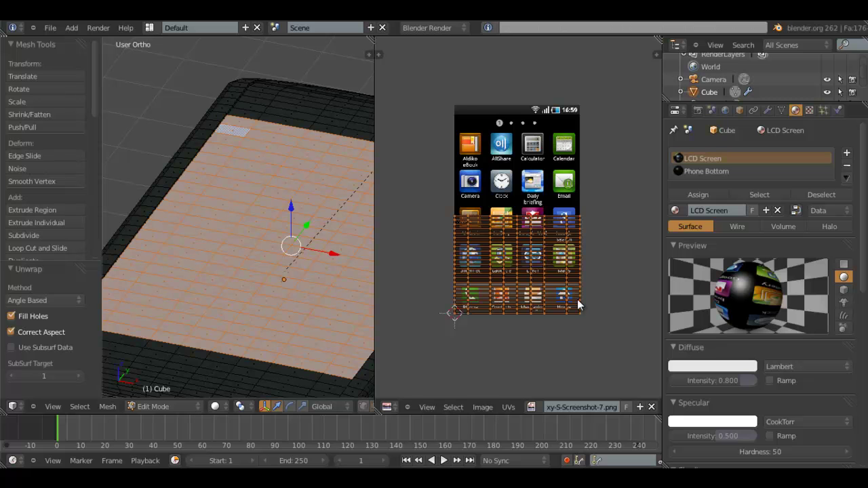
scroll(577, 299, up, 3)
click(421, 233)
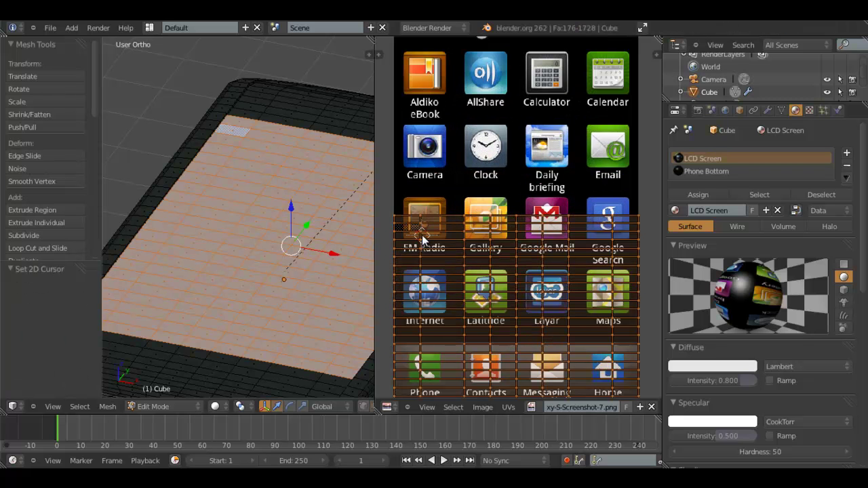
key(ctrl+Up)
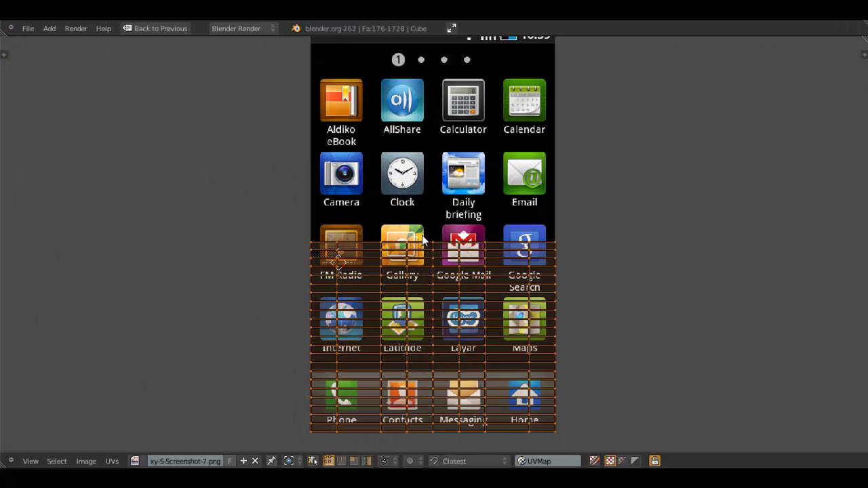
scroll(423, 238, down, 2)
scroll(499, 308, up, 3)
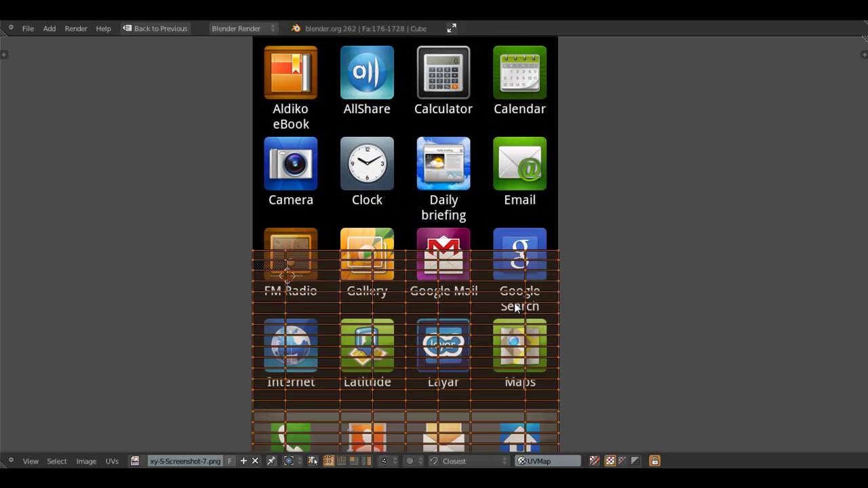
Move the UV layout up about 0.51 along Y and stretch it vertically to nearly the screenshot's full height
scroll(505, 270, down, 1)
key(g)
key(y)
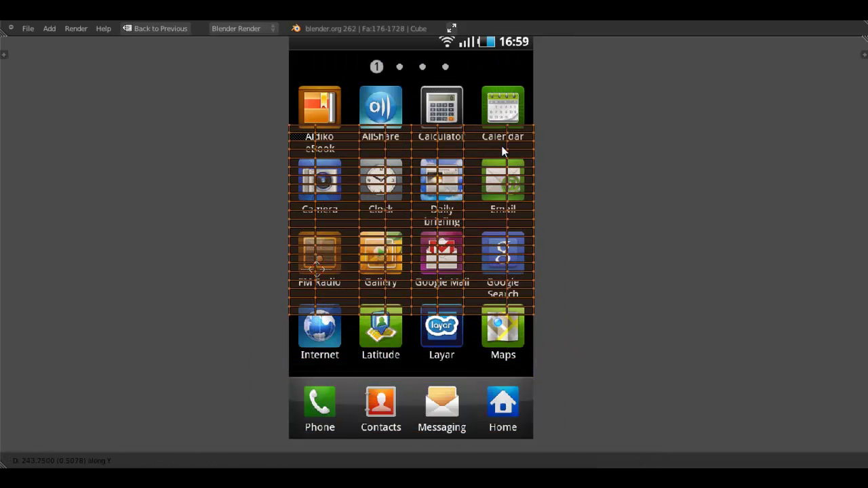
click(504, 151)
scroll(536, 224, down, 2)
key(s)
key(x)
key(y)
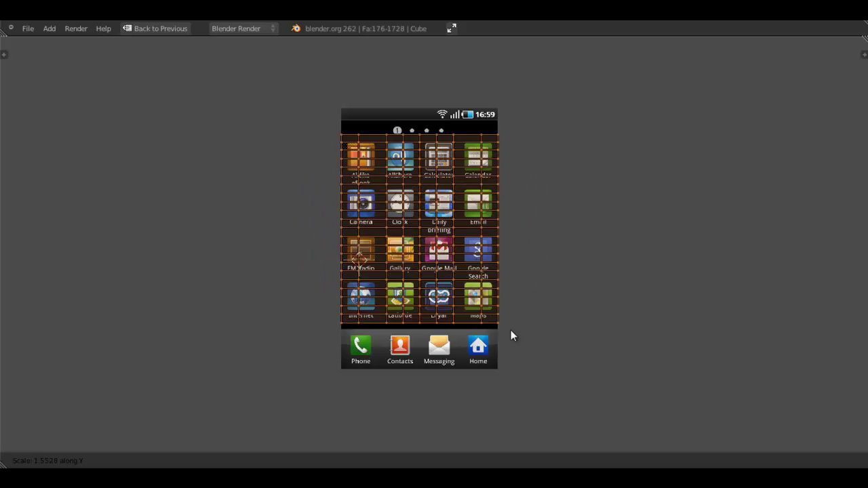
click(515, 357)
Shift the UV layout along Y towards the screenshot's top edge and scale it about 1.05 along Y
key(g)
key(y)
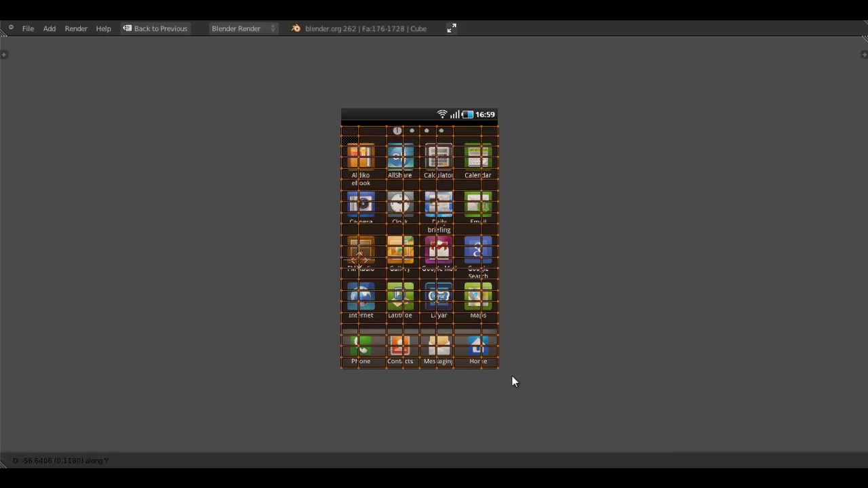
click(510, 365)
key(s)
key(y)
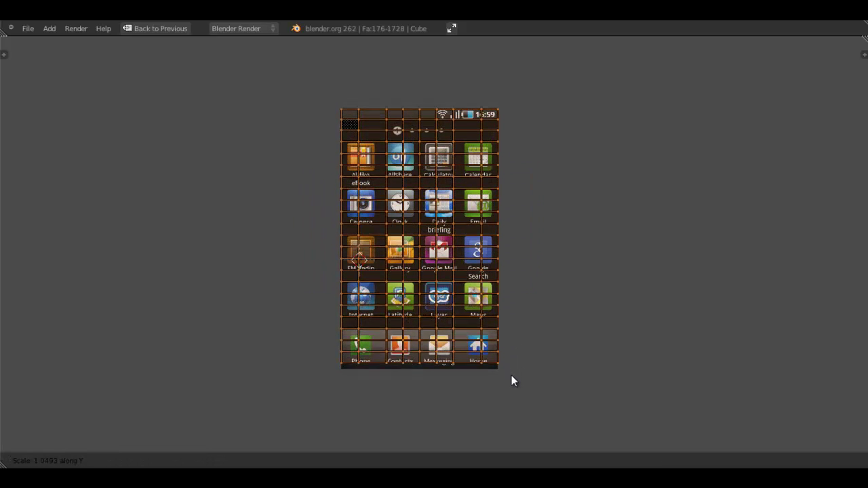
click(512, 381)
Nudge the UV layout down along Y and shrink it slightly along Y to match the screenshot's height
scroll(508, 380, up, 2)
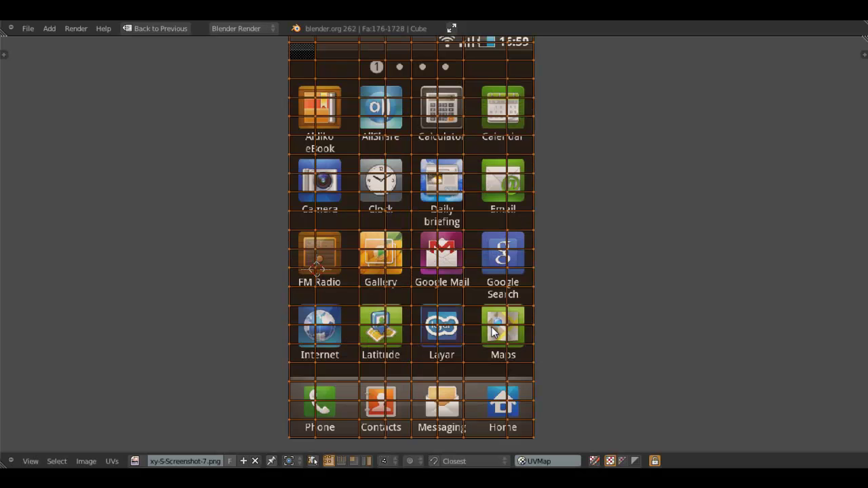
key(g)
key(y)
click(492, 339)
scroll(492, 339, down, 2)
key(s)
key(y)
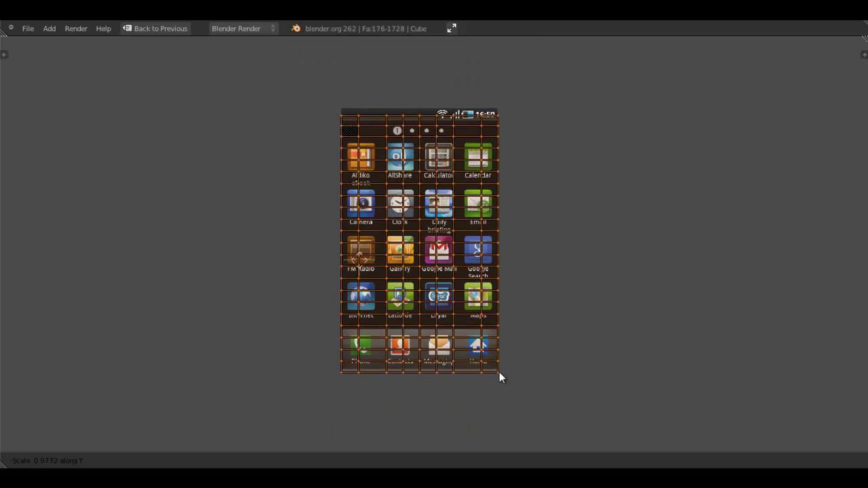
click(498, 370)
Move the UV layout back up along Y within the screenshot and fine-tune its vertical scale
key(g)
key(x)
key(y)
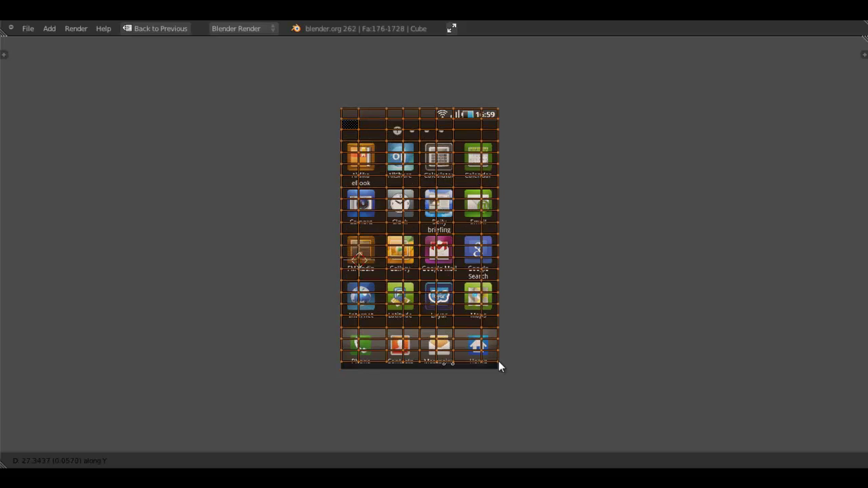
click(500, 363)
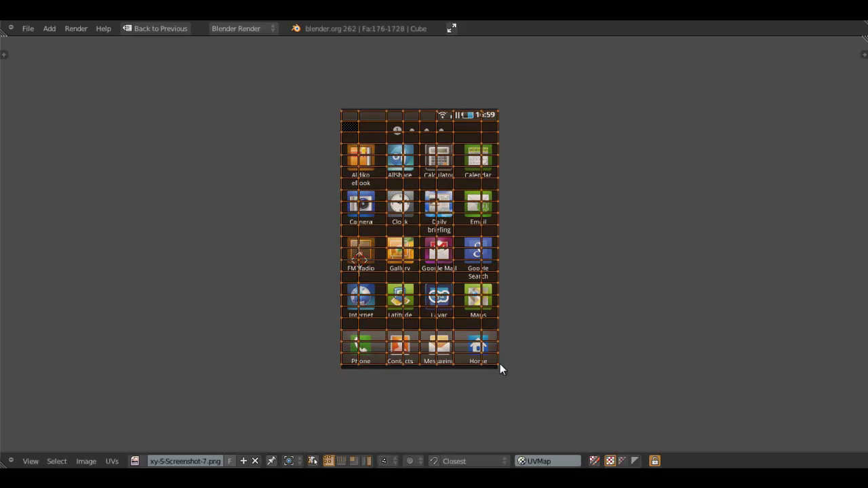
key(s)
key(y)
click(505, 367)
Narrow the UV layout along X to sit just inside the screenshot's side edges, fine-tuning its overall scale
key(s)
key(x)
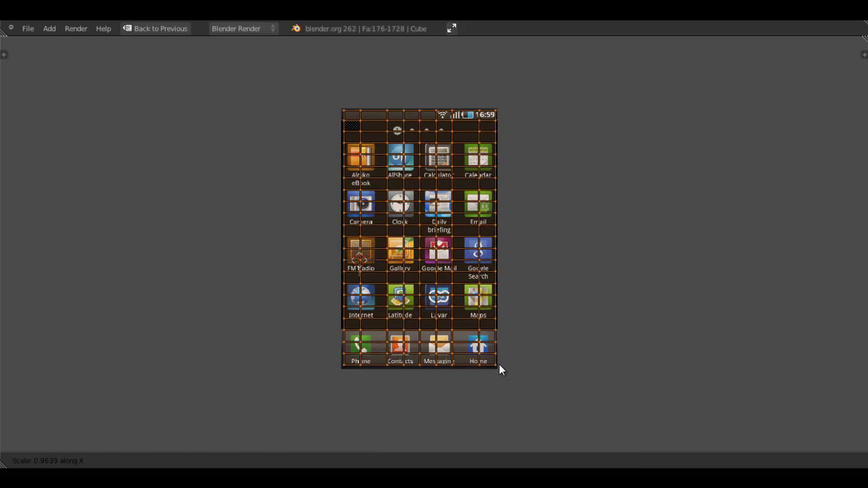
click(500, 365)
scroll(510, 373, up, 1)
key(s)
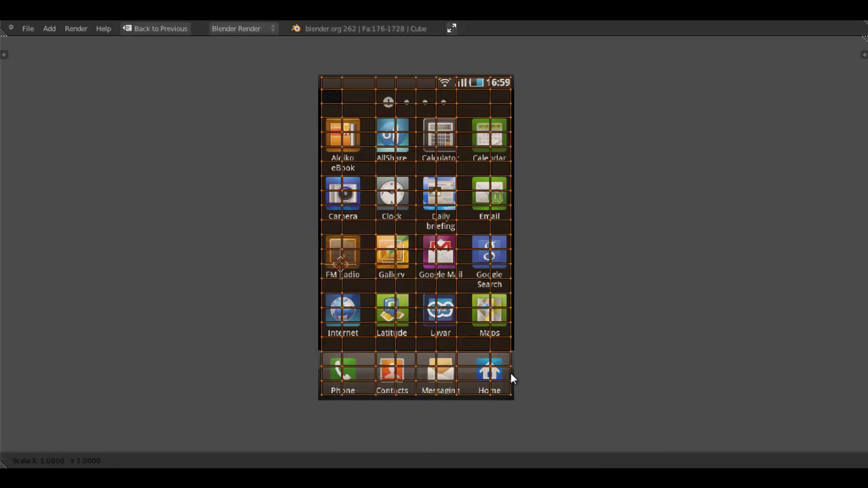
click(511, 375)
Nudge the UV layout along Y to line up with the screenshot's upper and lower edges
key(g)
key(x)
key(y)
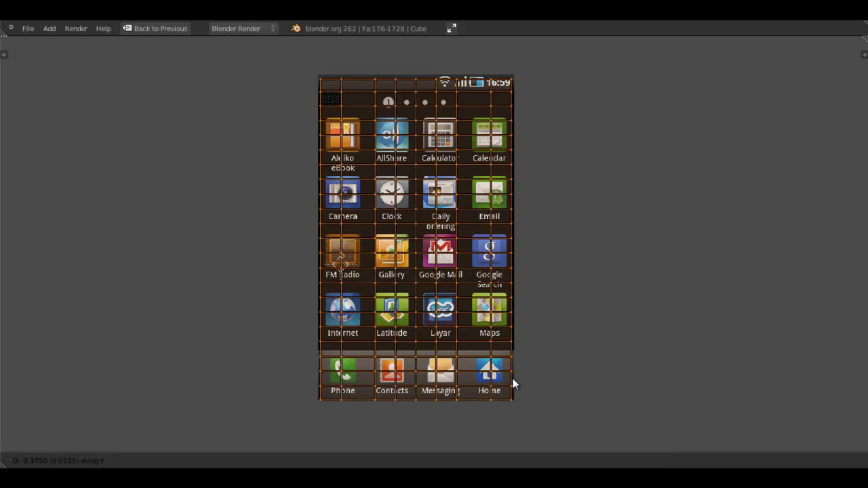
click(510, 376)
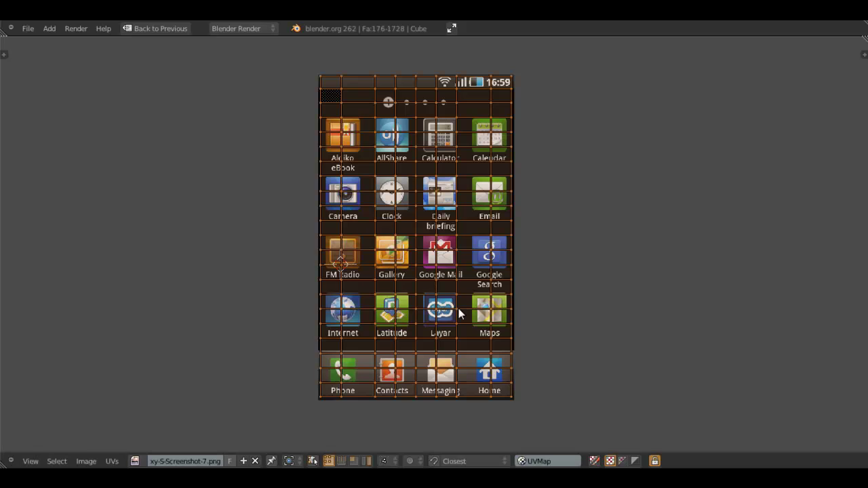
Restore the multi-area layout and render the phone from the camera view to check the mapped screen, closing the render
key(Tab)
key(ctrl+Up)
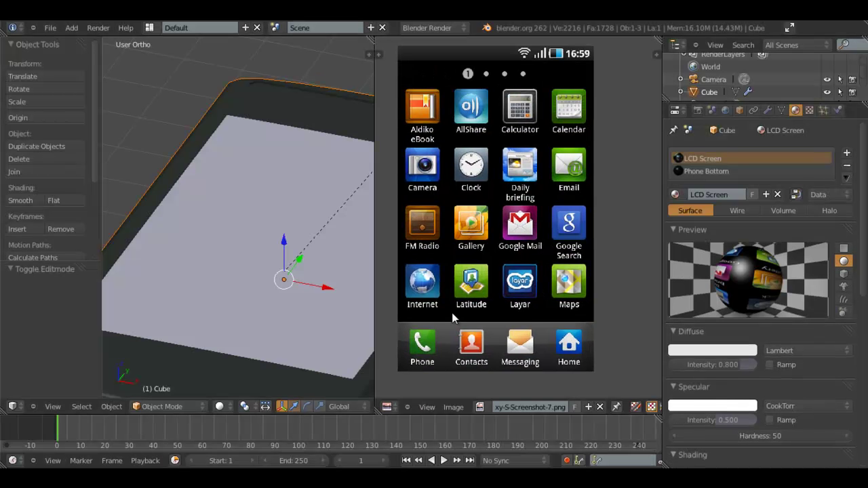
key(Tab)
key(KP_0)
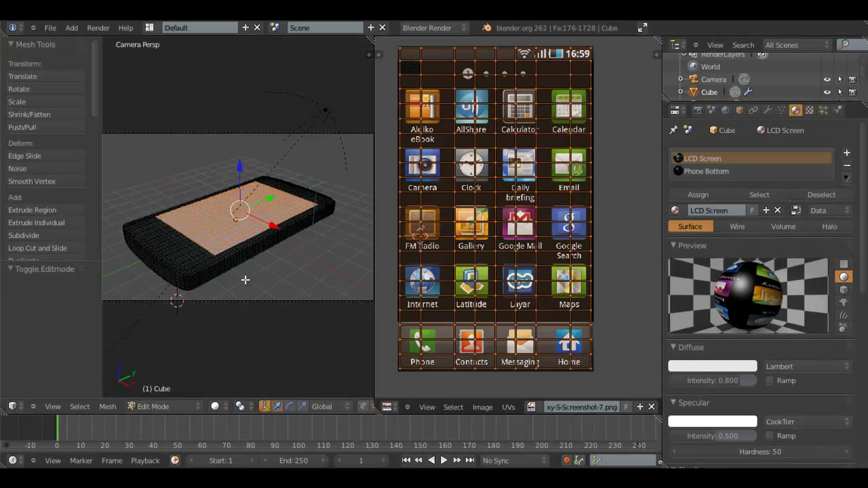
scroll(288, 262, up, 3)
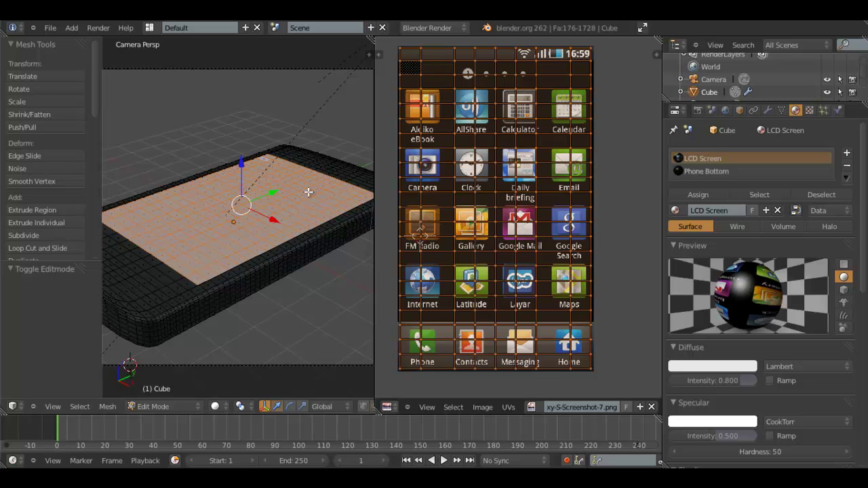
key(F12)
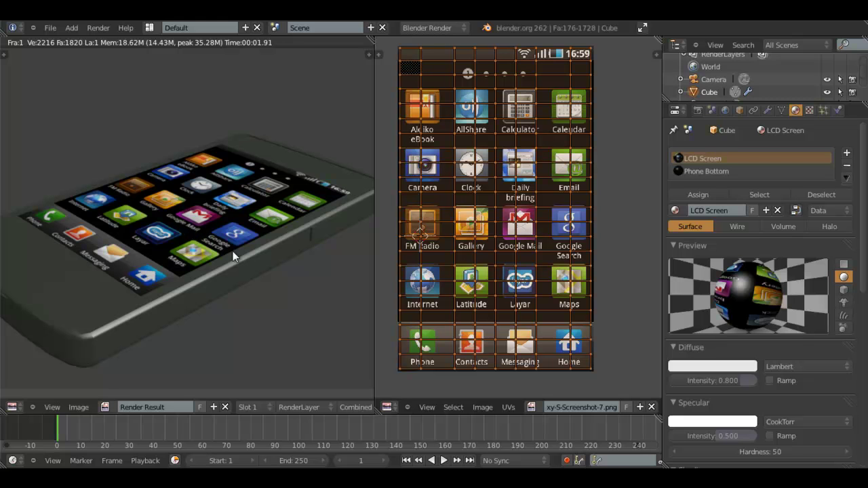
key(Escape)
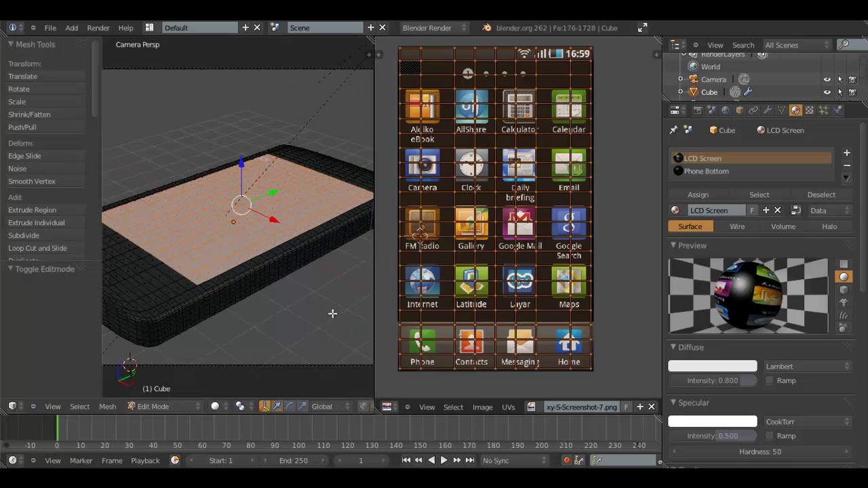
Return to Object Mode, lower the LCD Screen material's specular intensity, and collapse its Specular settings
key(Tab)
scroll(296, 262, up, 1)
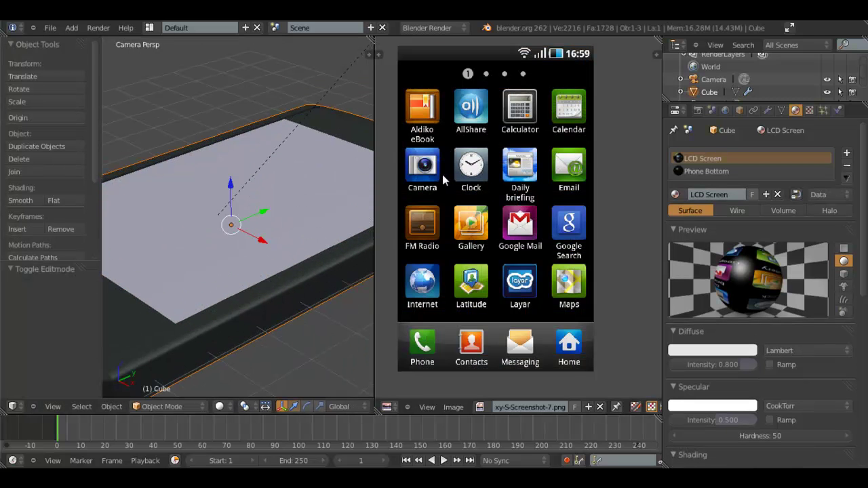
scroll(716, 240, down, 7)
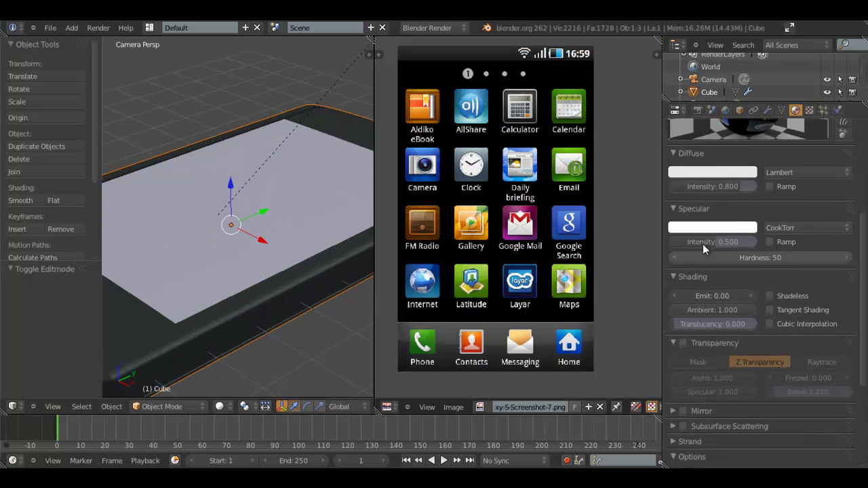
drag(717, 243, 622, 237)
click(710, 205)
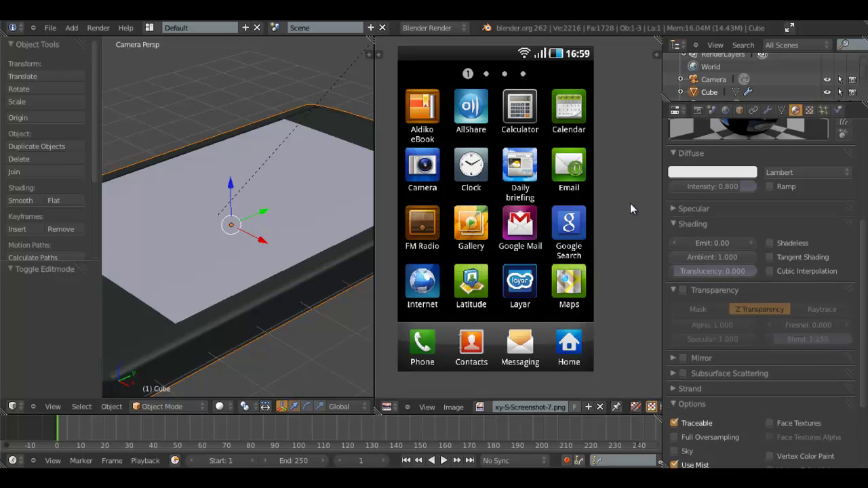
Widen the 3D viewport and show the whole phone from directly above
drag(375, 228, 502, 231)
scroll(302, 262, down, 5)
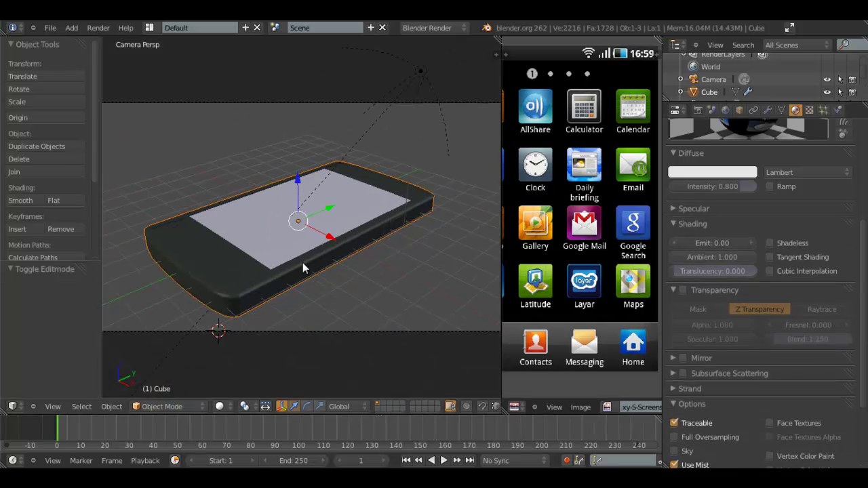
key(KP_7)
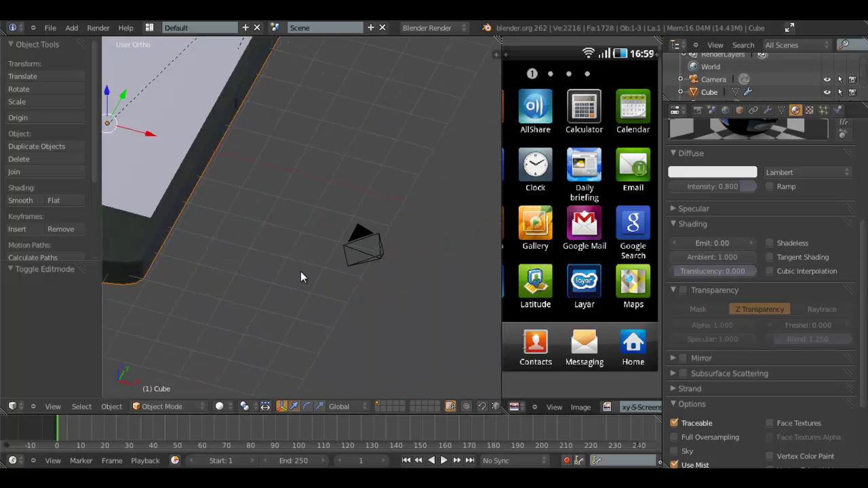
middle_drag(301, 271, 235, 229)
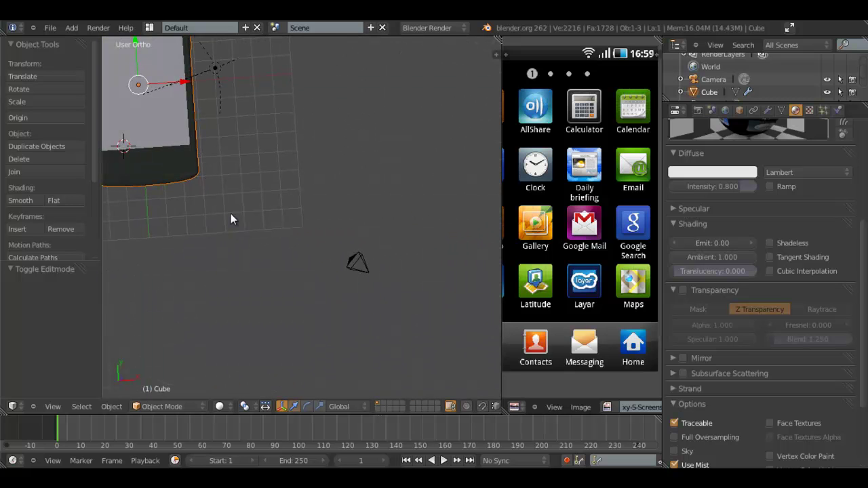
key(KP_7)
key(KP_Decimal)
scroll(248, 271, up, 4)
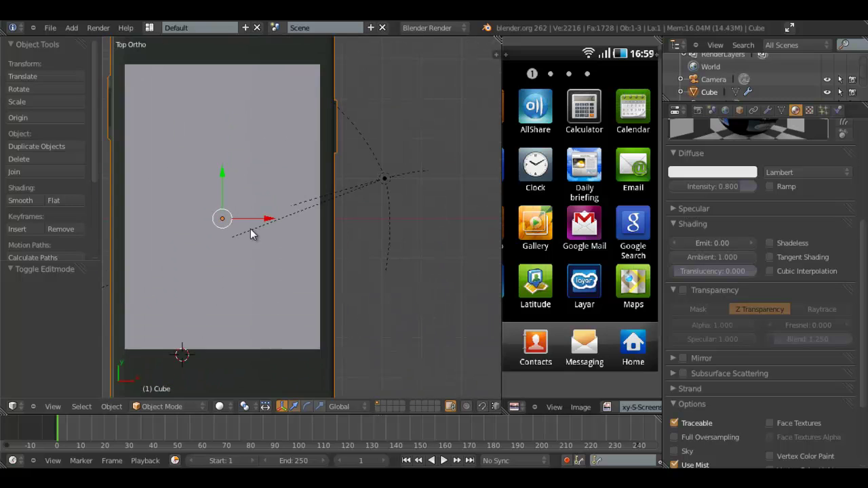
shift+middle_drag(251, 229, 339, 329)
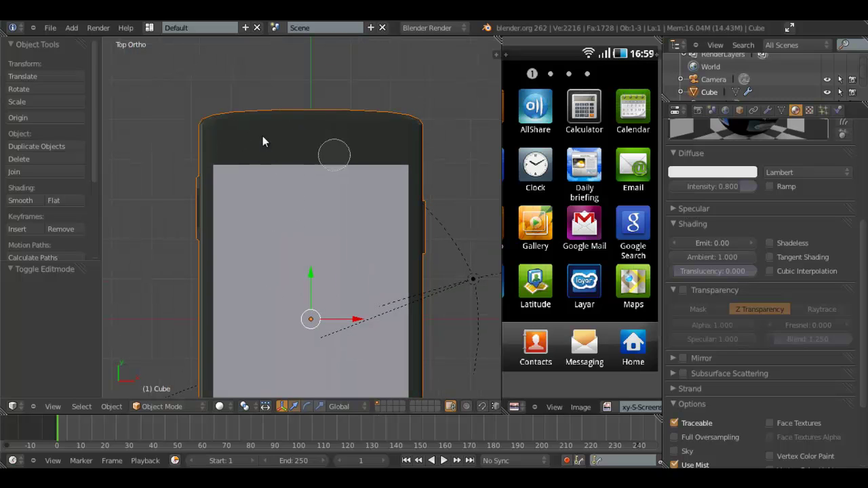
scroll(380, 214, down, 3)
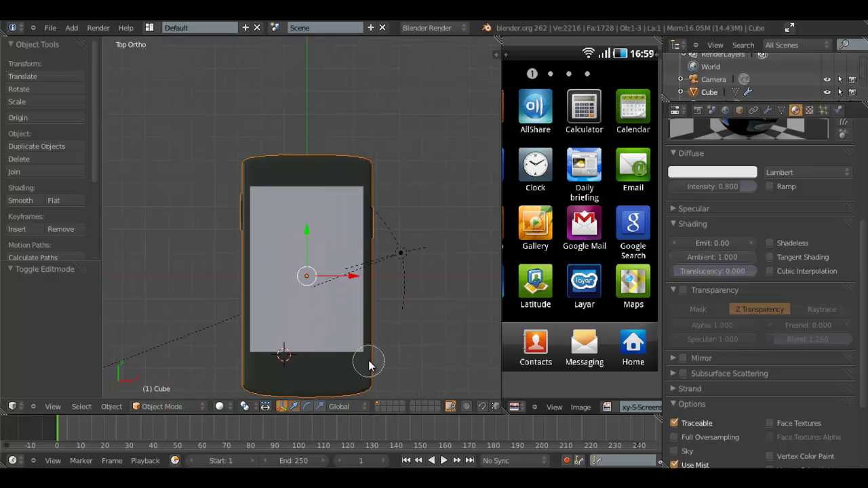
In Edit Mode, select a body face just above the screen and add a new material named LCD Adjacent
key(Tab)
scroll(327, 198, up, 6)
right_click(297, 122)
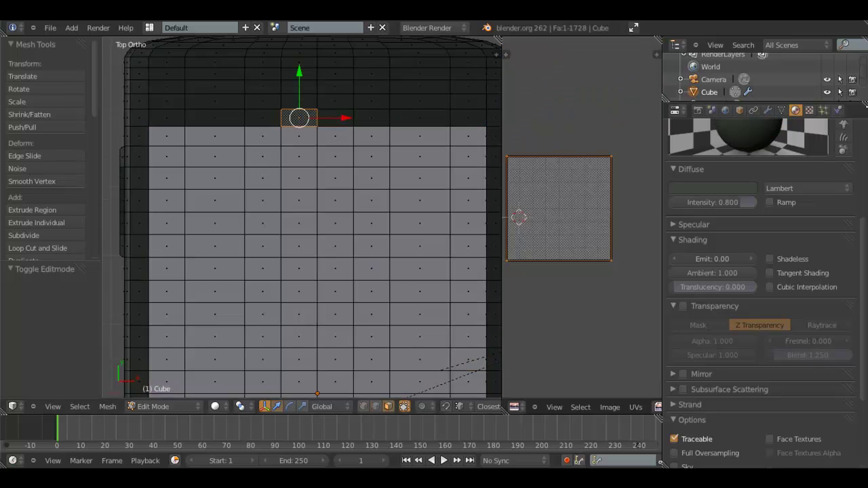
scroll(783, 141, up, 7)
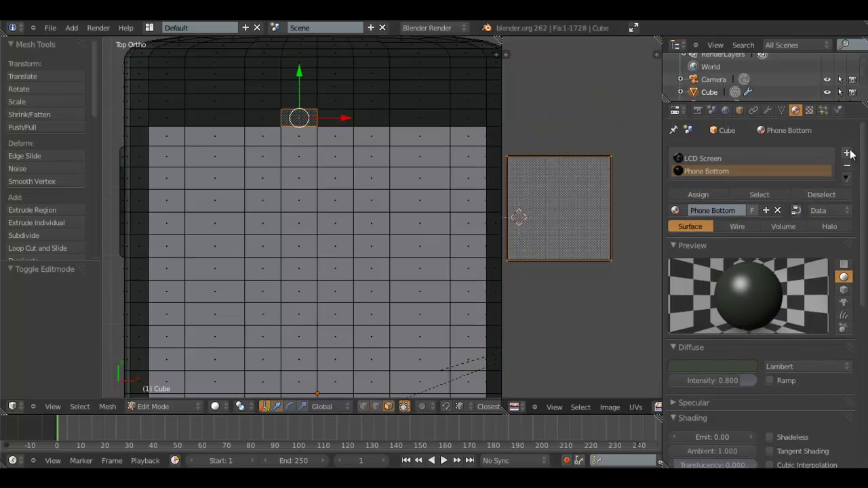
click(846, 153)
click(739, 219)
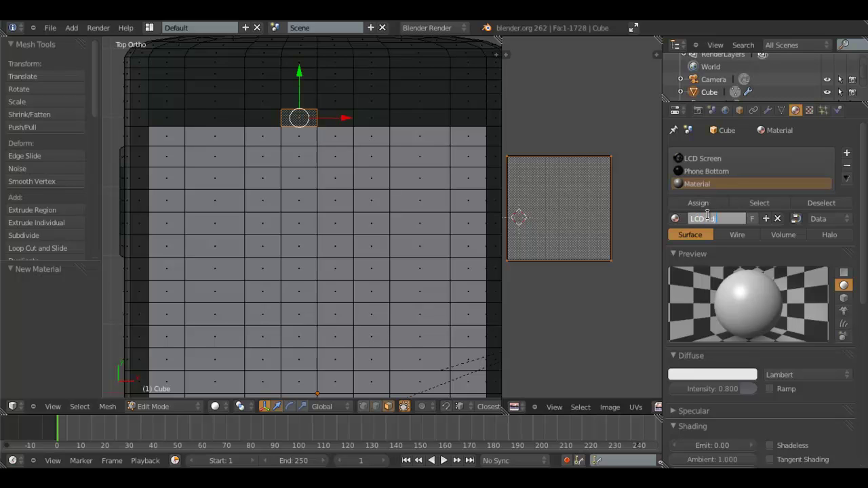
Darken the LCD Adjacent material's diffuse colour to near-black, RGB 0.001547, and lower its specular intensity to 0.223
click(733, 374)
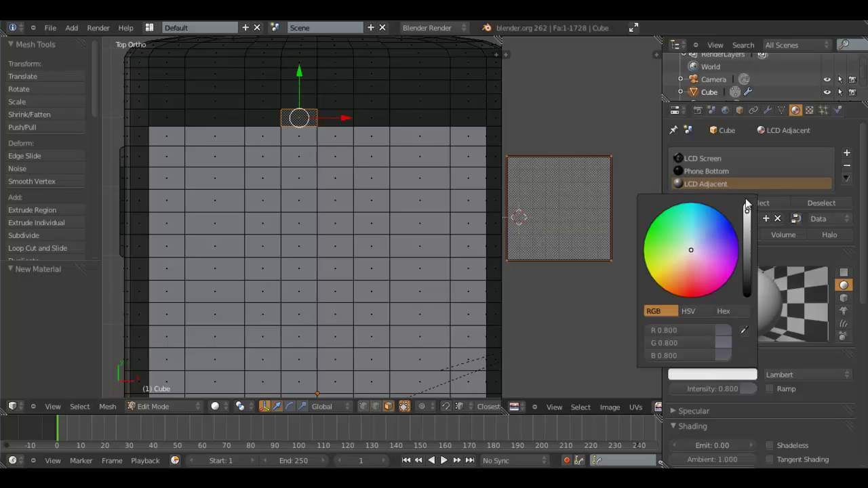
click(747, 375)
drag(745, 266, 751, 335)
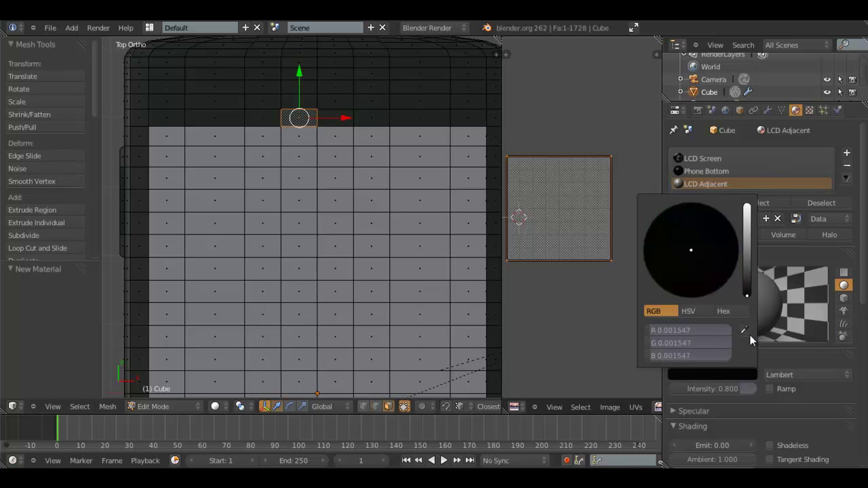
click(784, 252)
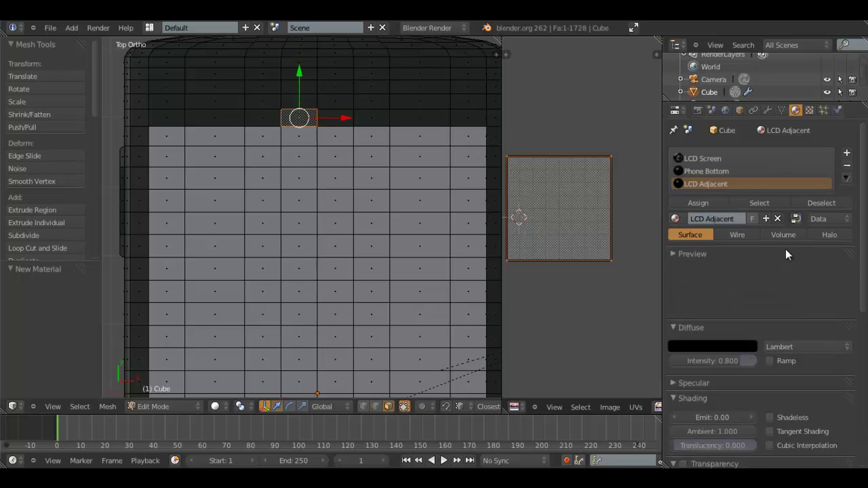
click(720, 257)
click(703, 411)
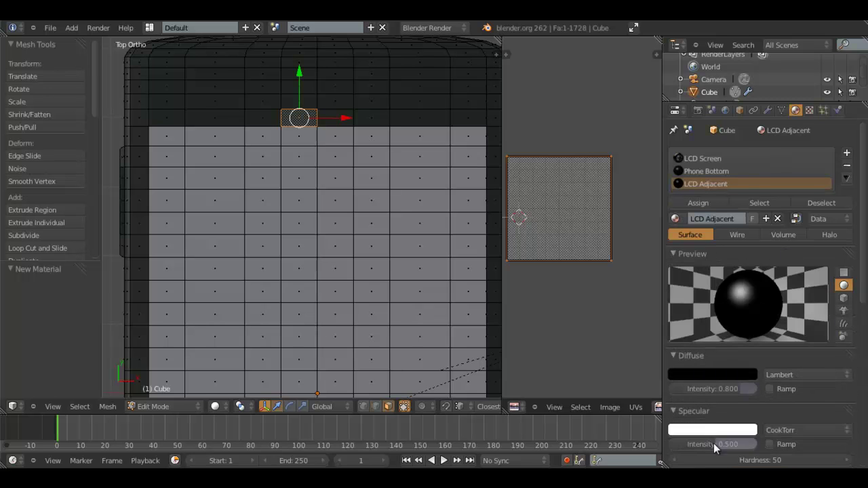
scroll(404, 250, down, 2)
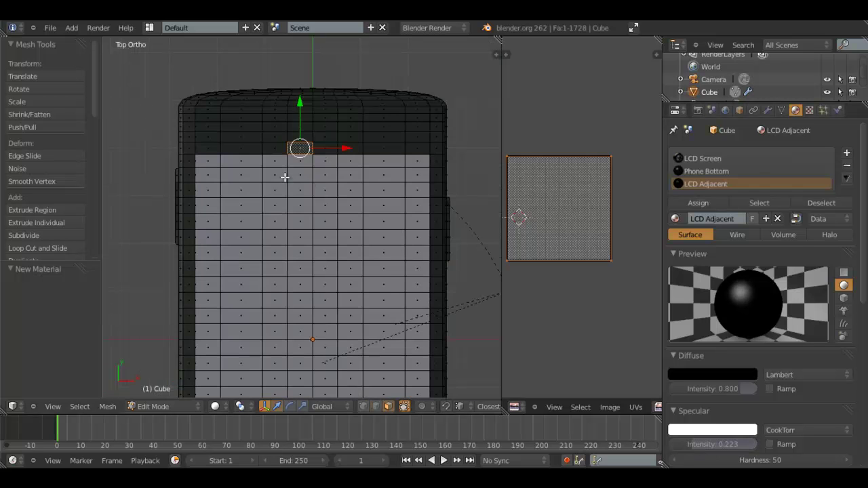
scroll(285, 177, up, 1)
shift+middle_drag(285, 177, 293, 275)
scroll(201, 219, up, 2)
right_click(202, 219)
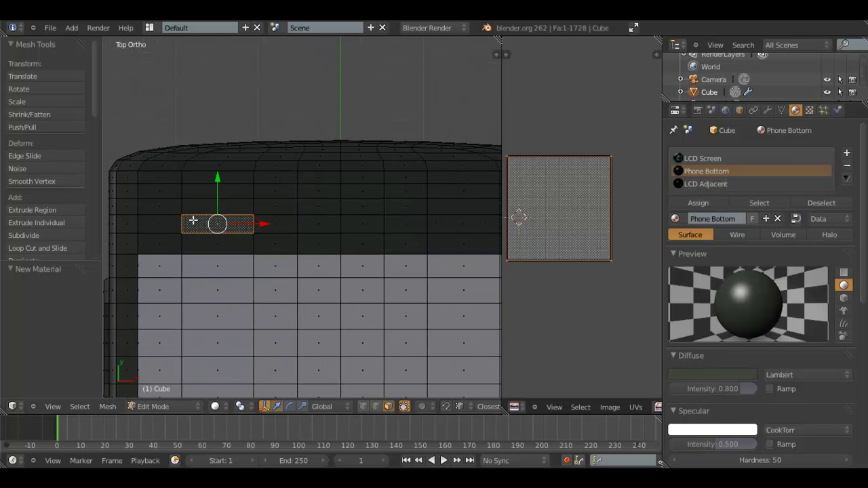
key(c)
drag(165, 240, 158, 211)
right_click(176, 274)
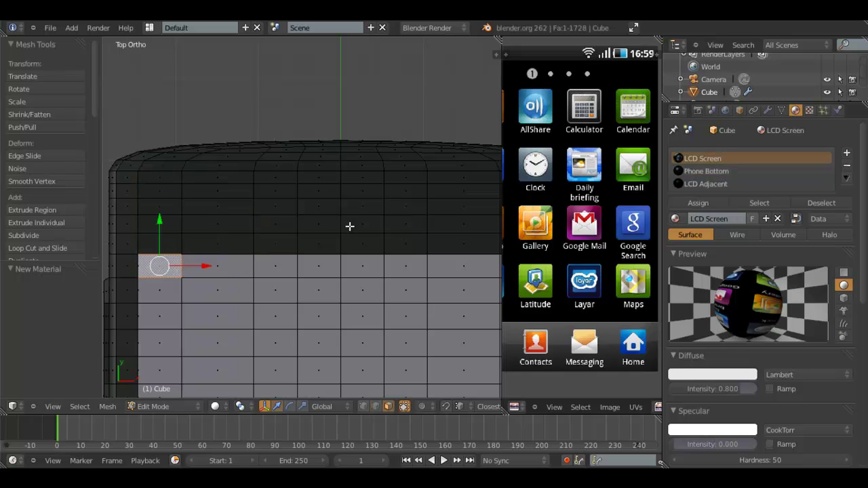
Box-select the block of body faces above the screen, between the phone's side borders
scroll(345, 232, down, 3)
right_click(448, 230)
right_click(432, 233)
key(b)
drag(432, 233, 211, 186)
scroll(436, 235, up, 1)
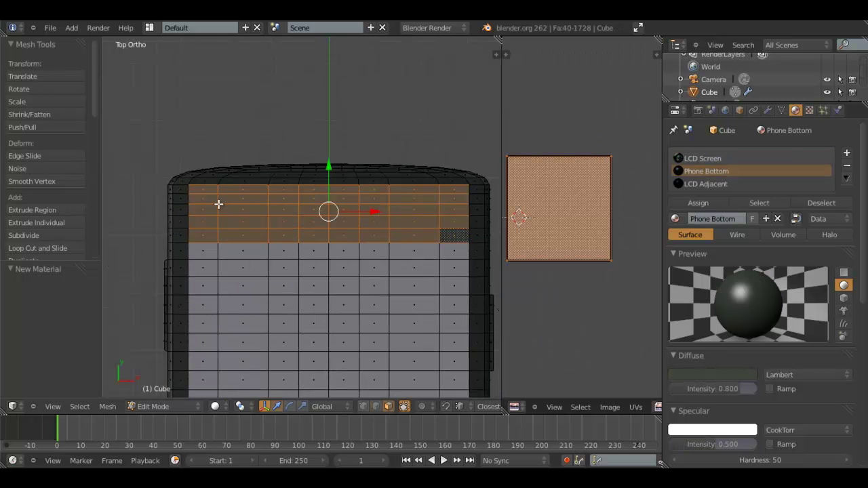
Circle-select the faces along the outer row of the block above the screen to extend the selection
scroll(219, 205, up, 2)
key(c)
middle_click(179, 173)
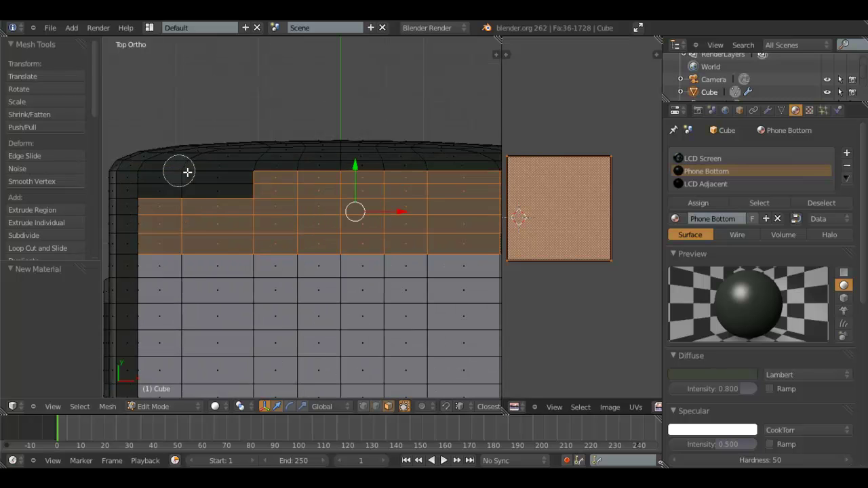
click(182, 175)
drag(182, 176, 409, 172)
shift+middle_drag(409, 176, 260, 176)
key(c)
drag(283, 178, 344, 173)
right_click(345, 172)
Add the remaining unselected faces at the phone's rounded upper edge to complete the selection above the screen
scroll(331, 180, down, 3)
mouse_move(331, 180)
middle_down()
mouse_move(286, 237)
mouse_move(320, 171)
mouse_move(237, 180)
mouse_move(188, 118)
mouse_move(234, 306)
mouse_move(291, 221)
mouse_move(253, 234)
mouse_move(248, 161)
mouse_move(264, 240)
mouse_move(271, 206)
mouse_move(319, 157)
mouse_move(329, 132)
mouse_move(324, 127)
mouse_move(275, 441)
middle_up()
key(Escape)
key(c)
mouse_move(319, 369)
middle_down()
mouse_move(306, 373)
mouse_move(384, 251)
middle_up()
right_click(384, 251)
mouse_move(384, 251)
middle_down()
mouse_move(351, 328)
mouse_move(317, 329)
middle_up()
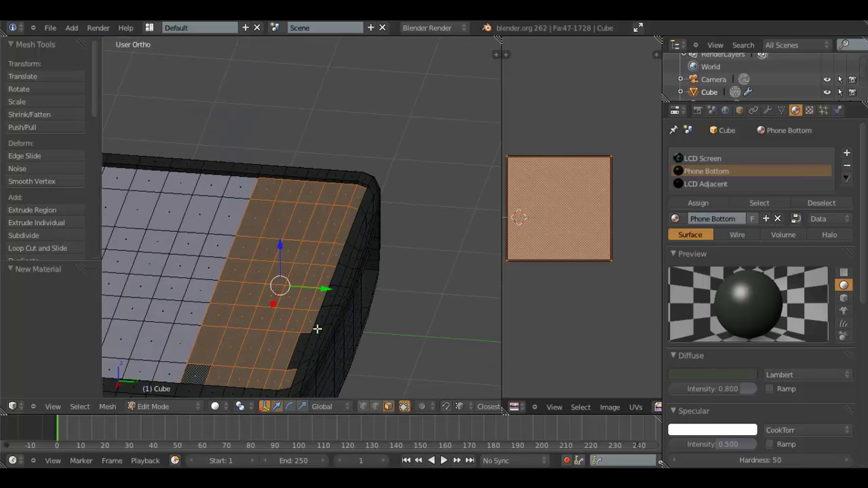
click(287, 340)
right_click(275, 328)
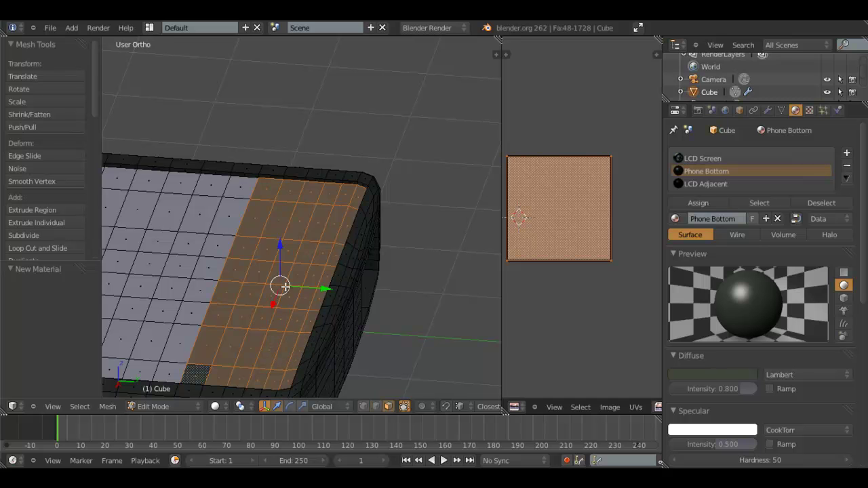
Assign the LCD Adjacent material to the selected faces above the screen
middle_drag(284, 286, 394, 251)
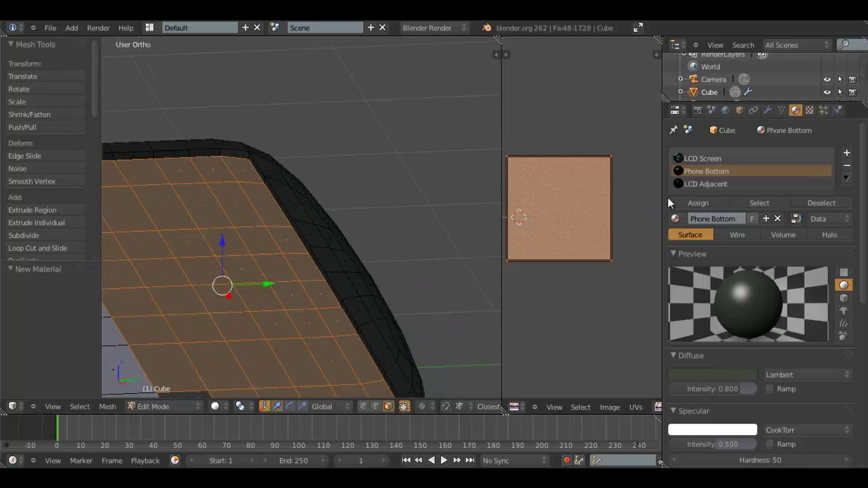
click(704, 182)
click(705, 204)
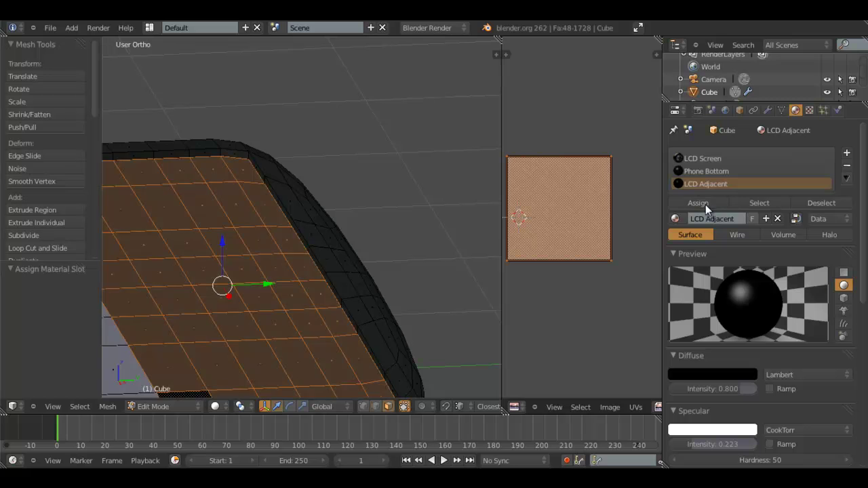
Circle-select the front faces below the screen, starting at one side of the phone's lower end
scroll(331, 279, down, 6)
shift+middle_drag(393, 260, 603, 237)
shift+middle_drag(276, 282, 538, 240)
scroll(283, 271, down, 2)
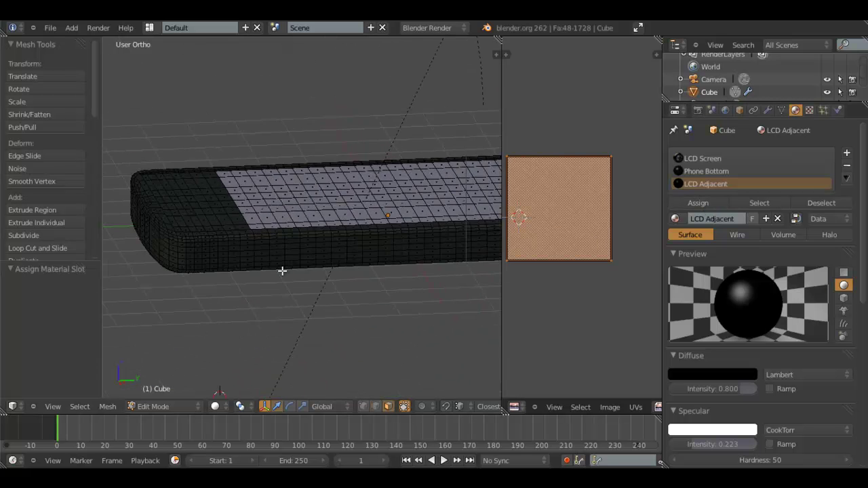
key(KP_7)
shift+middle_drag(275, 299, 325, 239)
scroll(314, 239, up, 2)
key(c)
click(206, 252)
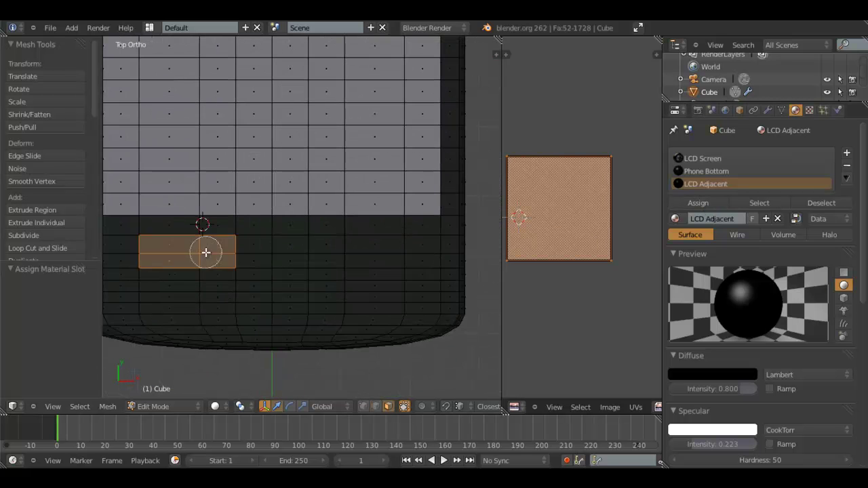
middle_drag(210, 253, 217, 211)
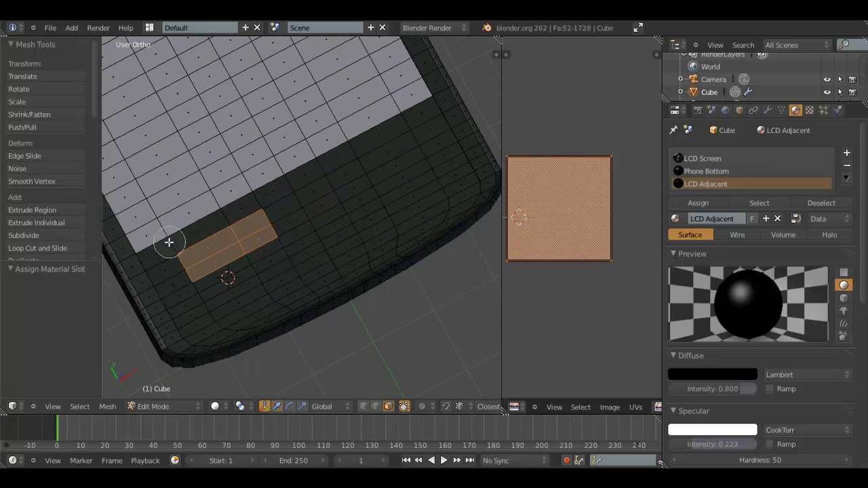
mouse_move(169, 242)
mouse_down()
mouse_move(184, 281)
mouse_move(216, 313)
mouse_up()
right_click(216, 313)
Extend the circle selection along the phone's curved lower edge to the opposite side
mouse_move(216, 313)
middle_down()
mouse_move(280, 279)
mouse_move(368, 256)
mouse_move(469, 213)
mouse_move(409, 221)
mouse_move(212, 306)
mouse_move(253, 271)
mouse_move(287, 297)
middle_up()
key(c)
mouse_move(287, 296)
mouse_down()
mouse_move(253, 254)
mouse_move(277, 258)
mouse_move(166, 151)
mouse_up()
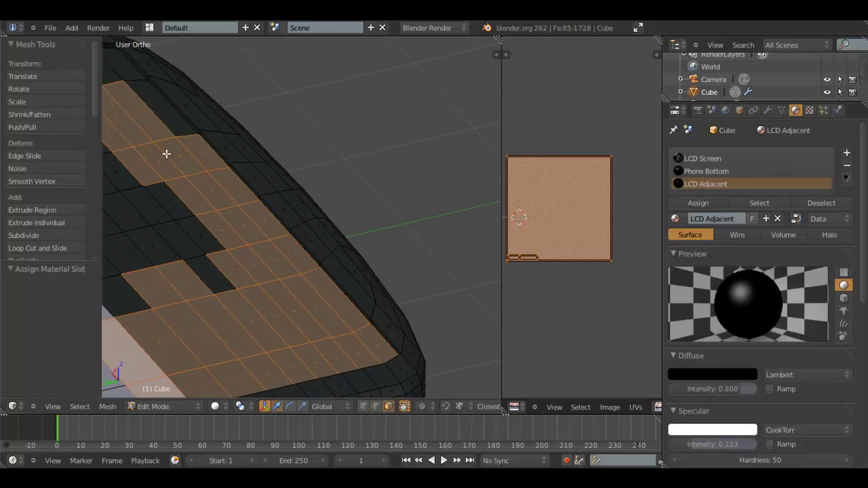
middle_drag(166, 151, 233, 242)
drag(207, 207, 169, 174)
right_click(169, 175)
Box-select the remaining faces below the screen and deselect the stray LCD screen faces
middle_drag(208, 223, 228, 248)
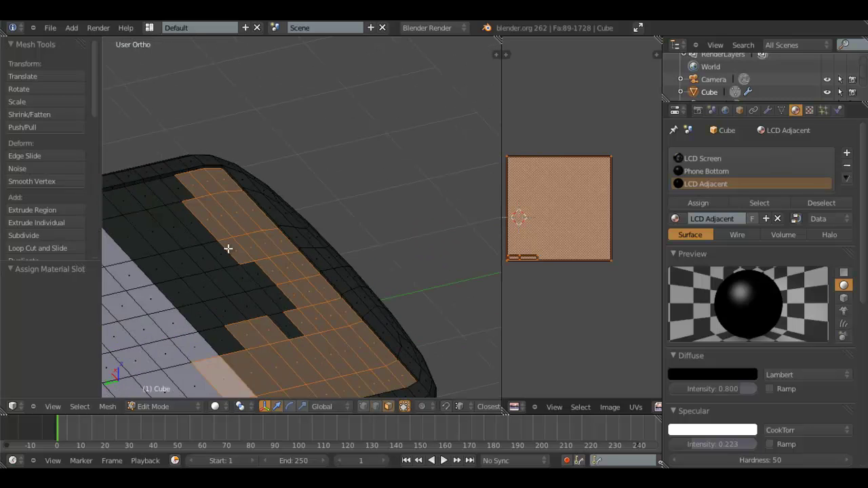
key(KP_7)
shift+middle_drag(267, 216, 119, 249)
scroll(119, 250, down, 3)
key(b)
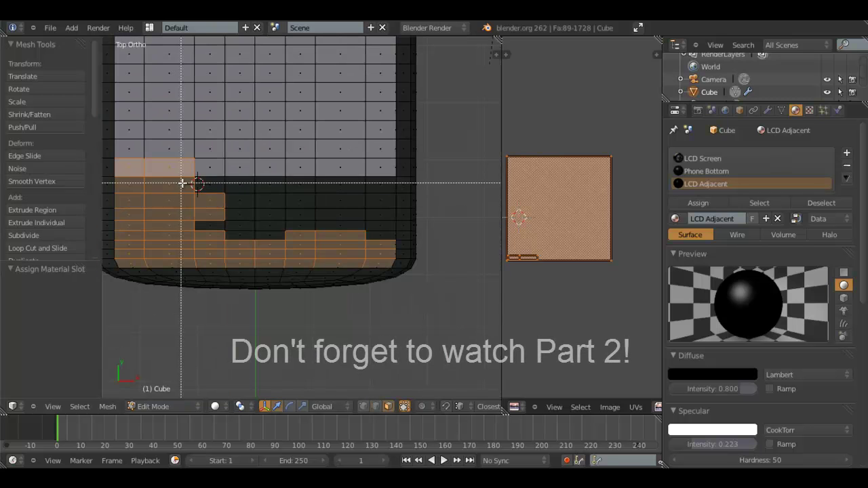
drag(190, 182, 383, 246)
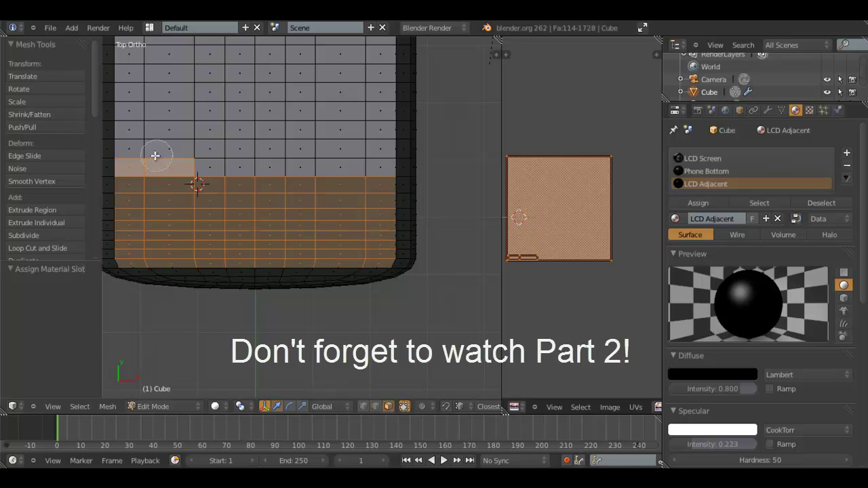
middle_drag(156, 155, 144, 151)
Assign the LCD Adjacent material to the selected faces and return to Object Mode to view the phone at an angle
click(714, 203)
scroll(333, 112, down, 3)
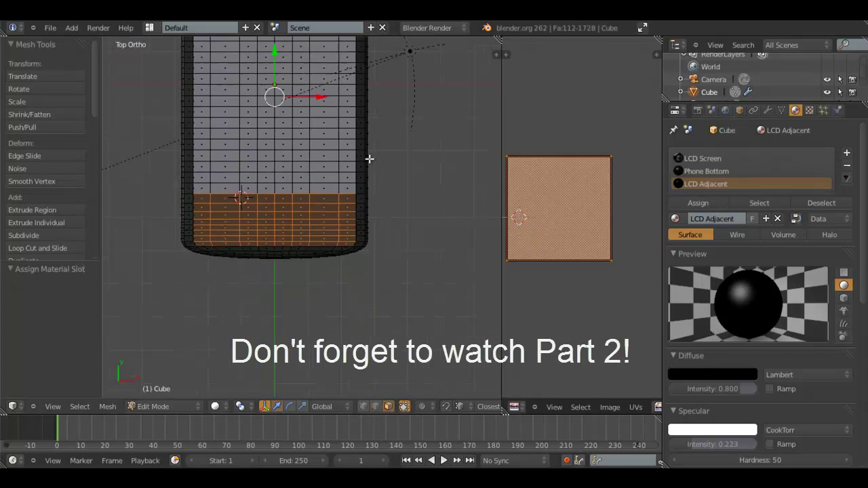
key(Tab)
shift+middle_drag(333, 113, 288, 178)
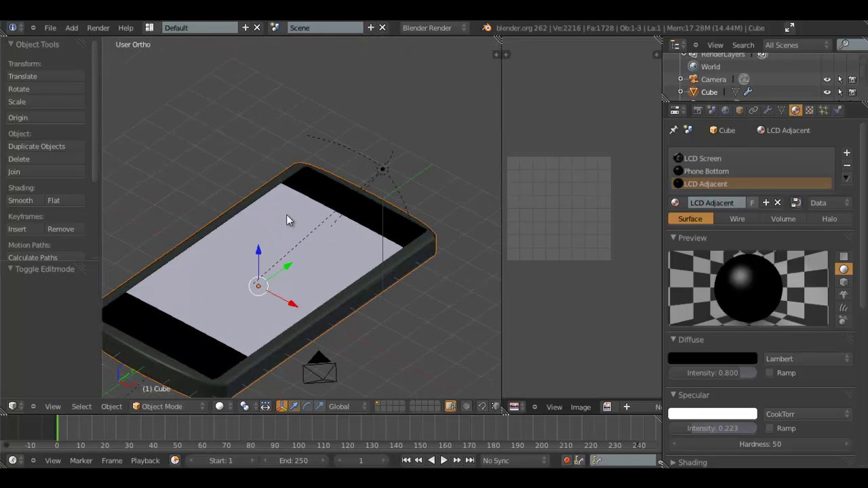